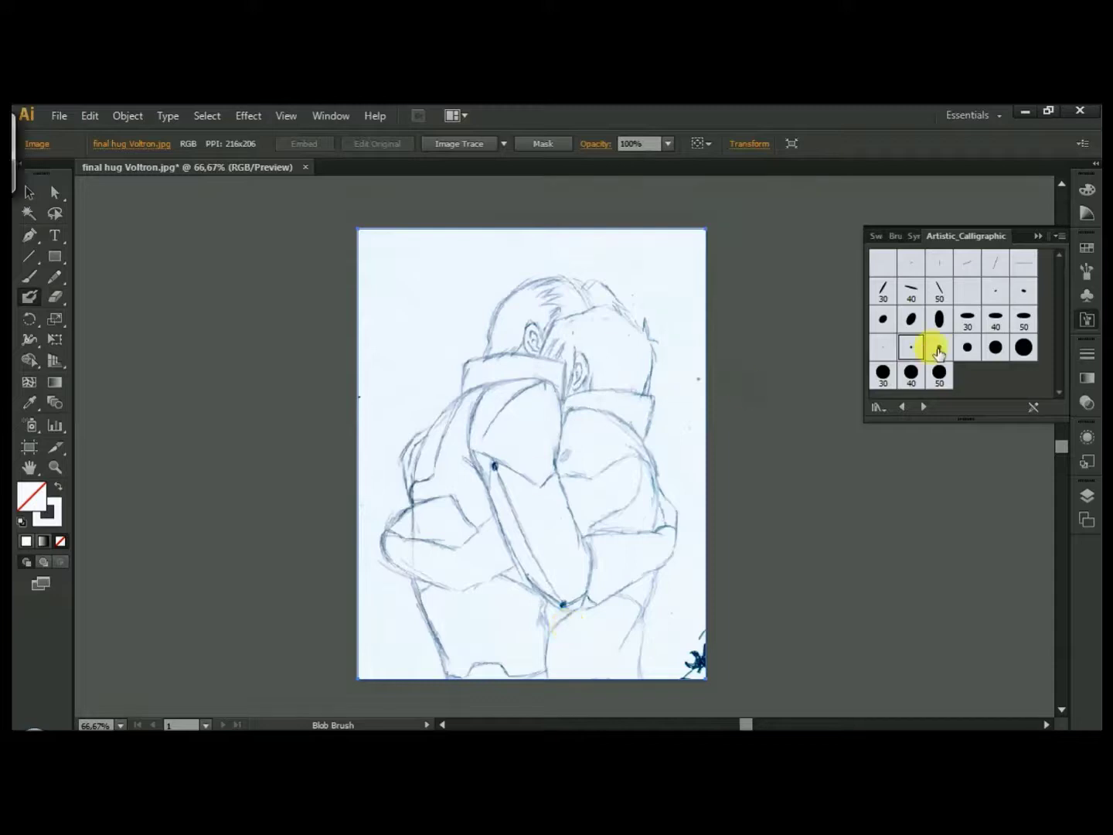
Zoom in on the heads and ink the head outline in black with a calligraphic brush.
left_click(49, 509)
left_click(1086, 273)
left_click(882, 350)
left_click_drag(726, 427, 522, 394)
key("ctrl+z")
mouse_move(493, 492)
left_mouse_down()
mouse_move(717, 420)
mouse_move(756, 461)
left_mouse_up()
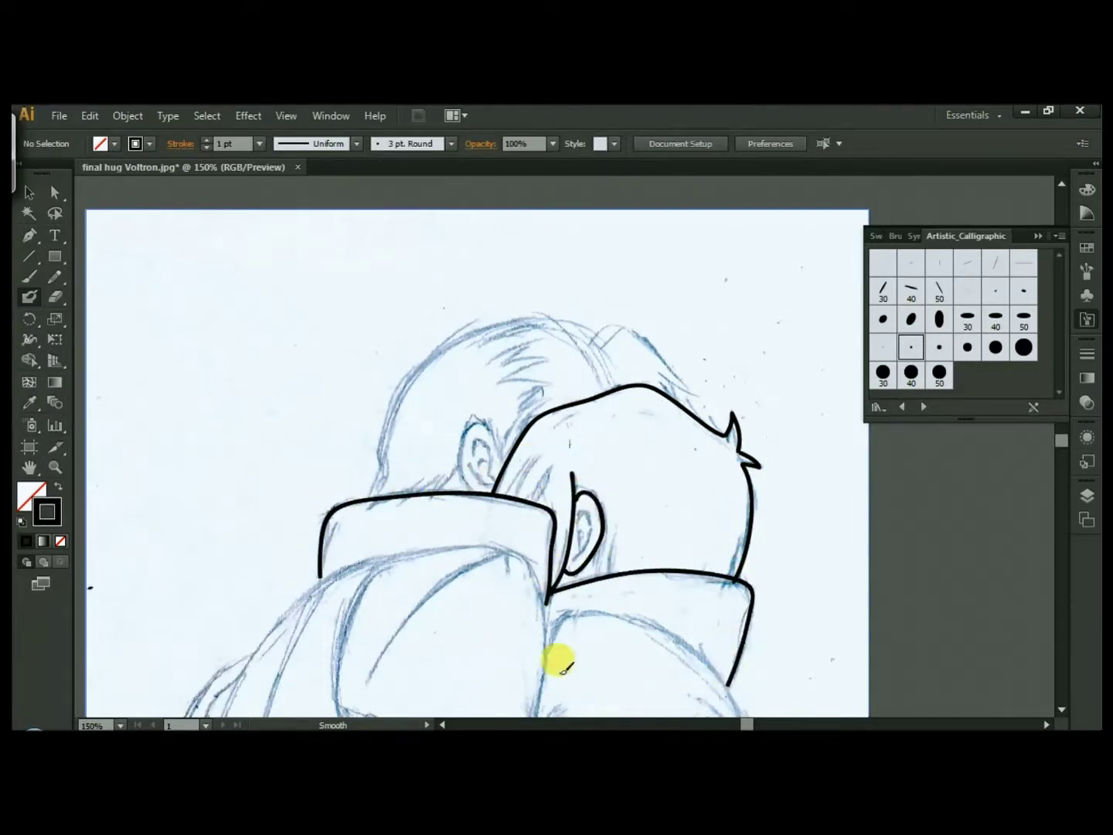
Draw the fine zigzag hair strands toward the ear, then return to the 3 pt round brush.
left_click_drag(667, 371, 671, 377)
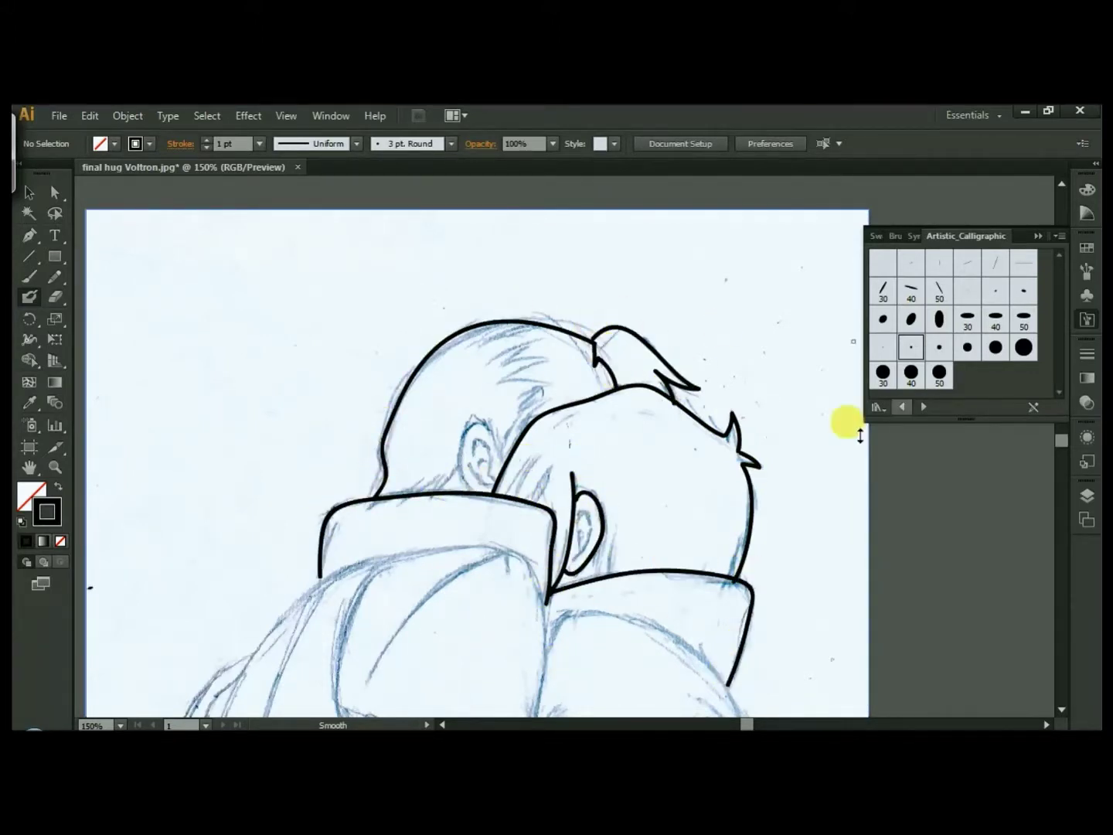
scroll(715, 463, "down", 3)
left_click_drag(545, 254, 503, 322)
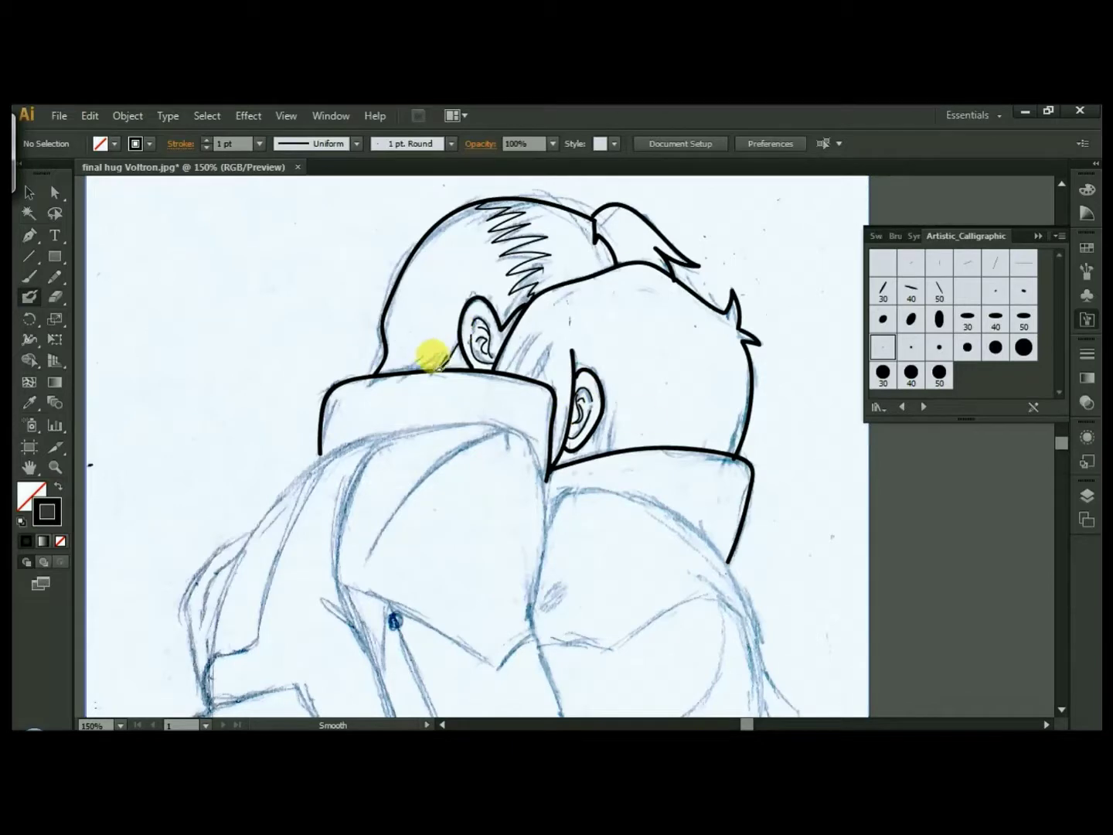
left_click(874, 353)
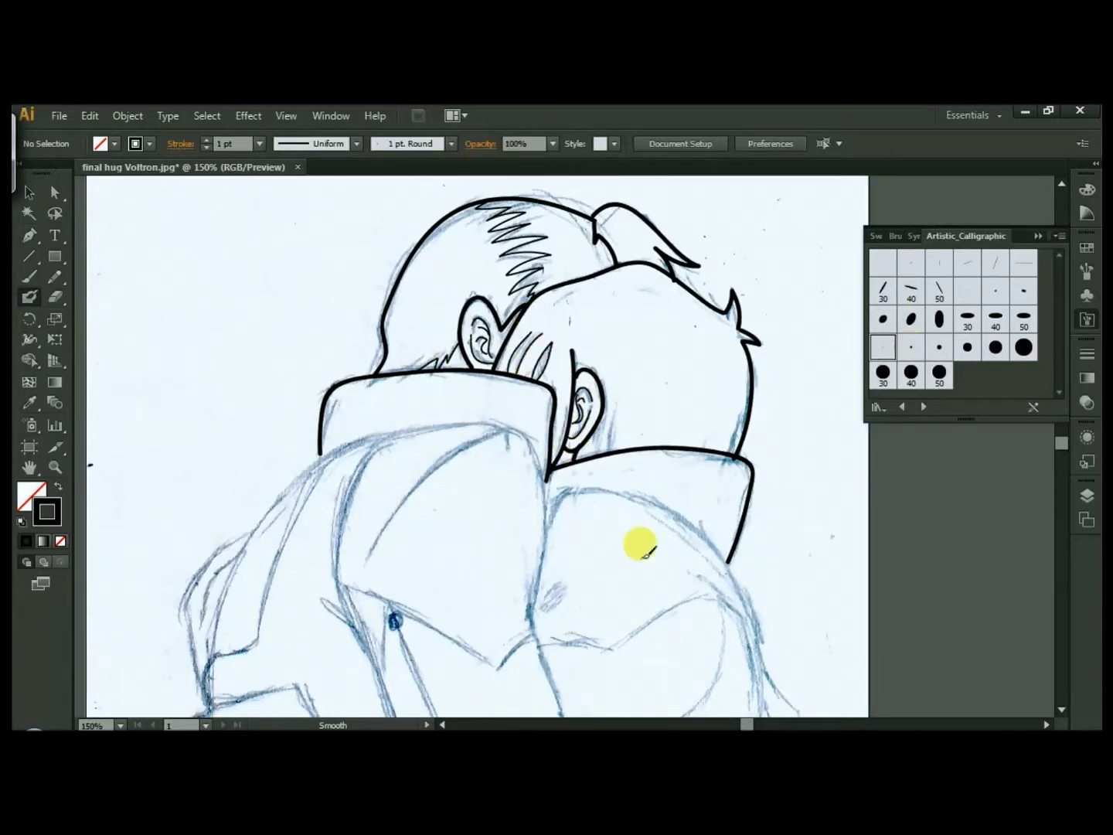
scroll(640, 542, "down", 3)
Trace the left and right collar edges in black, redoing the overlong collar stroke.
key("ctrl+z")
left_click_drag(336, 439, 364, 328)
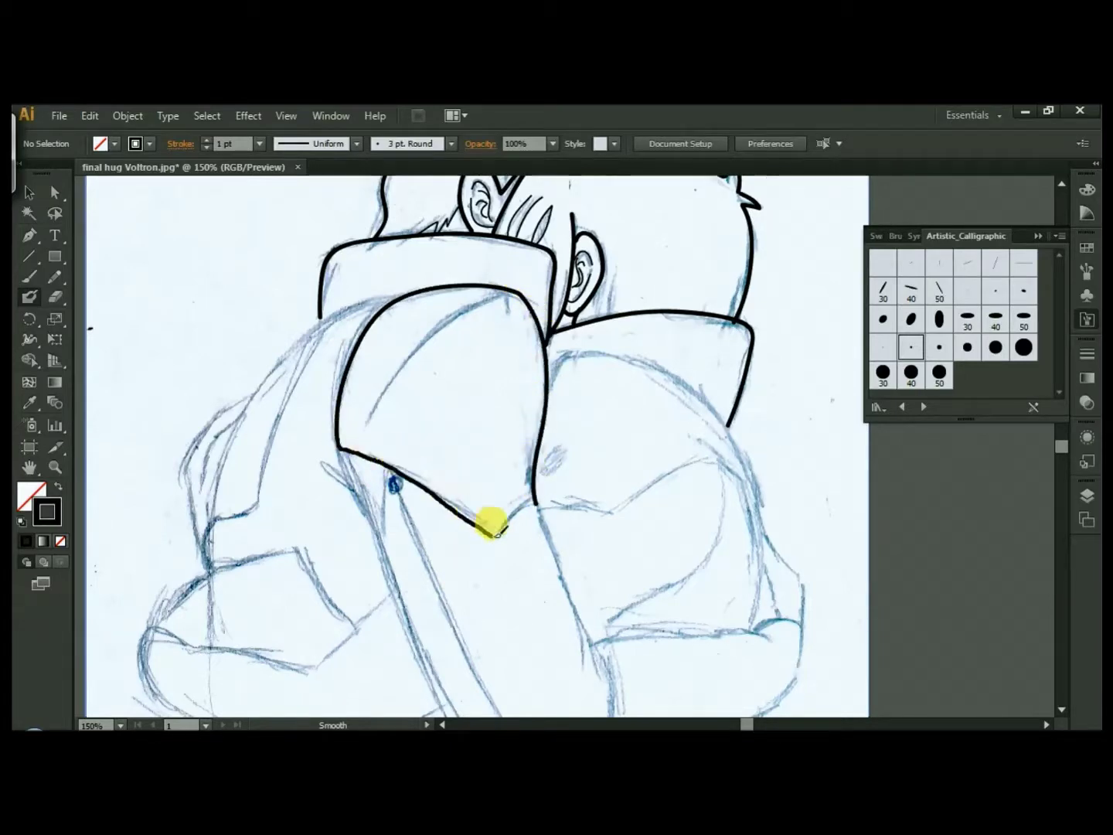
left_click_drag(495, 530, 537, 505)
scroll(541, 463, "right", 3)
left_click_drag(449, 341, 601, 382)
left_click_drag(473, 485, 644, 479)
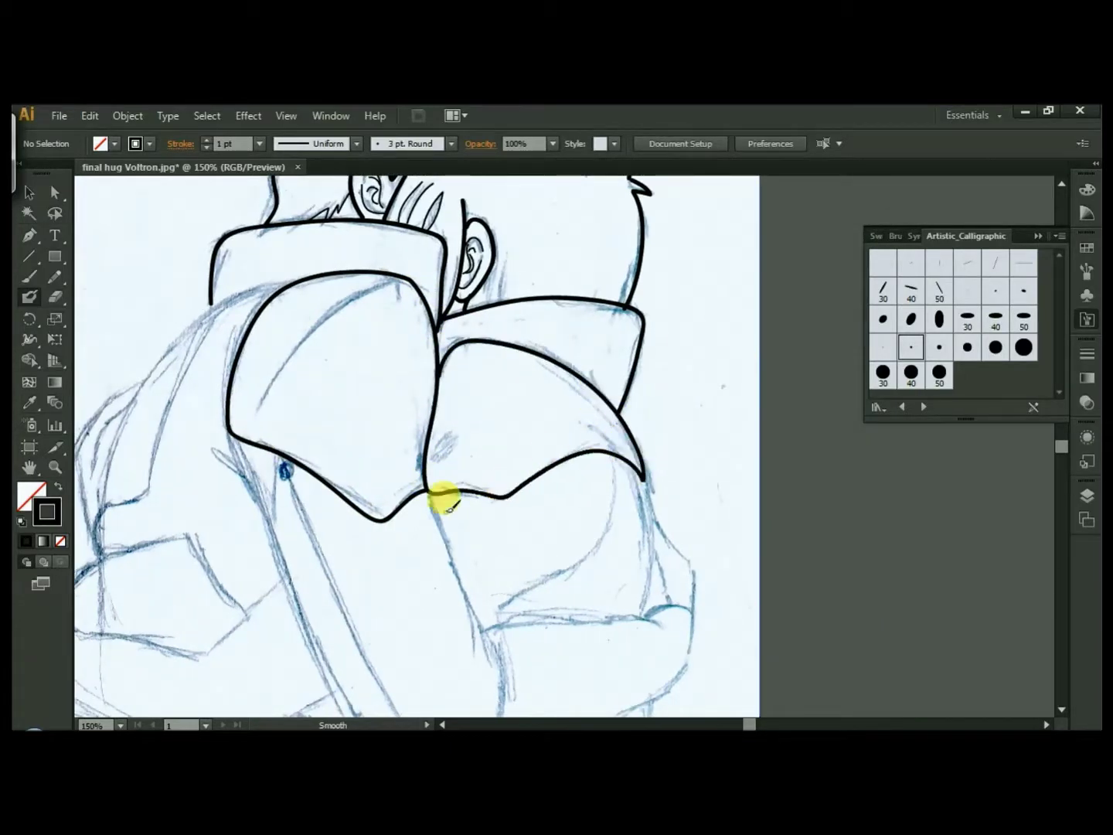
Work down over the shoulder plates and the left figure's hugging arm.
scroll(691, 428, "left", 5)
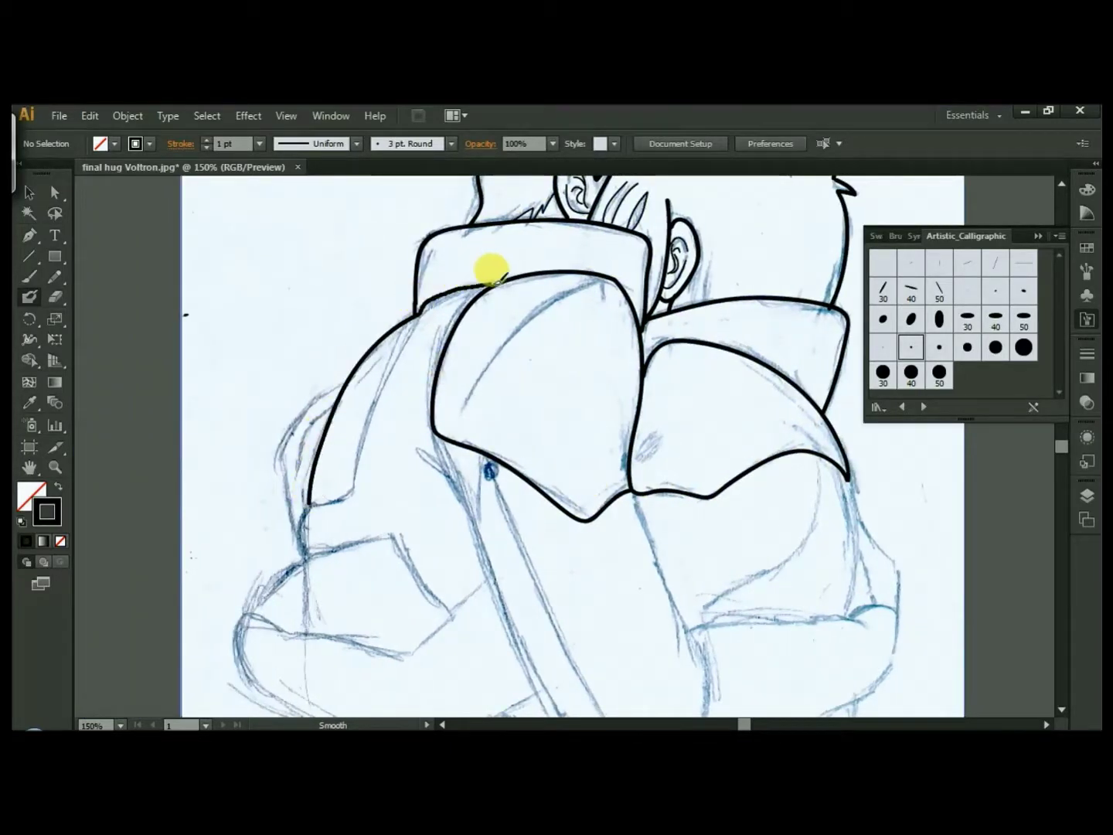
scroll(602, 429, "down", 3)
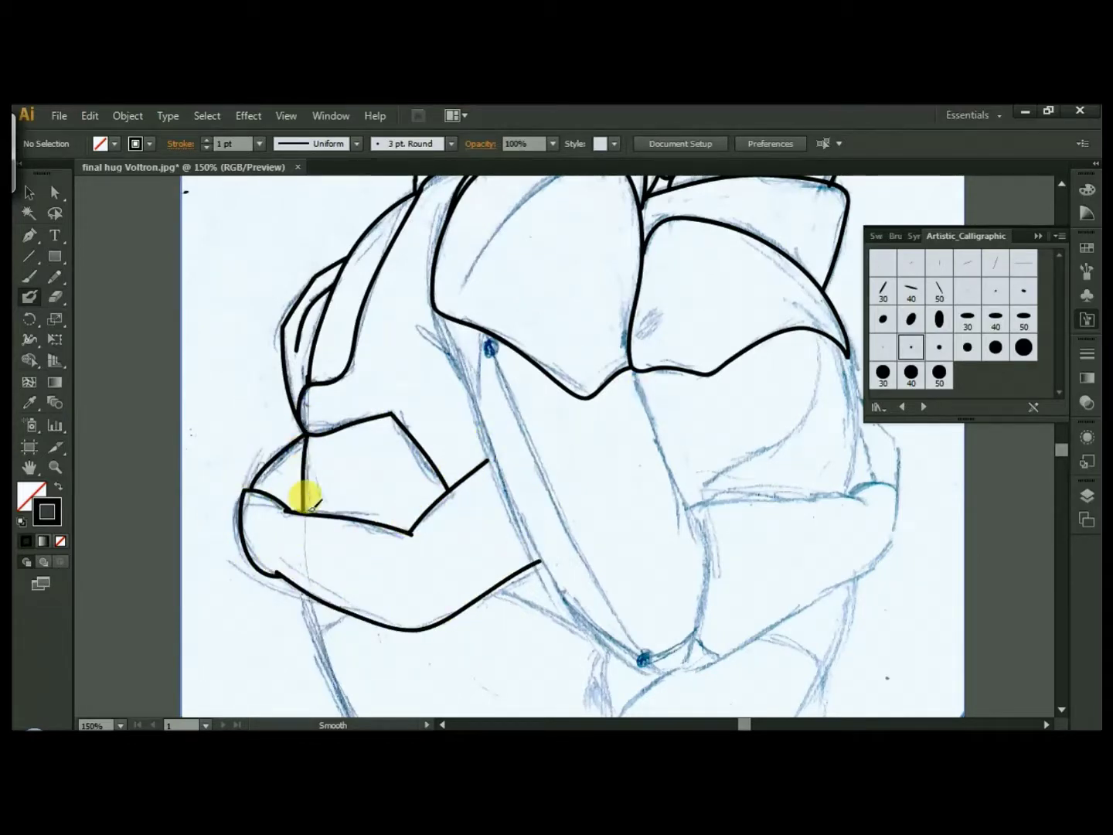
scroll(311, 411, "down", 4)
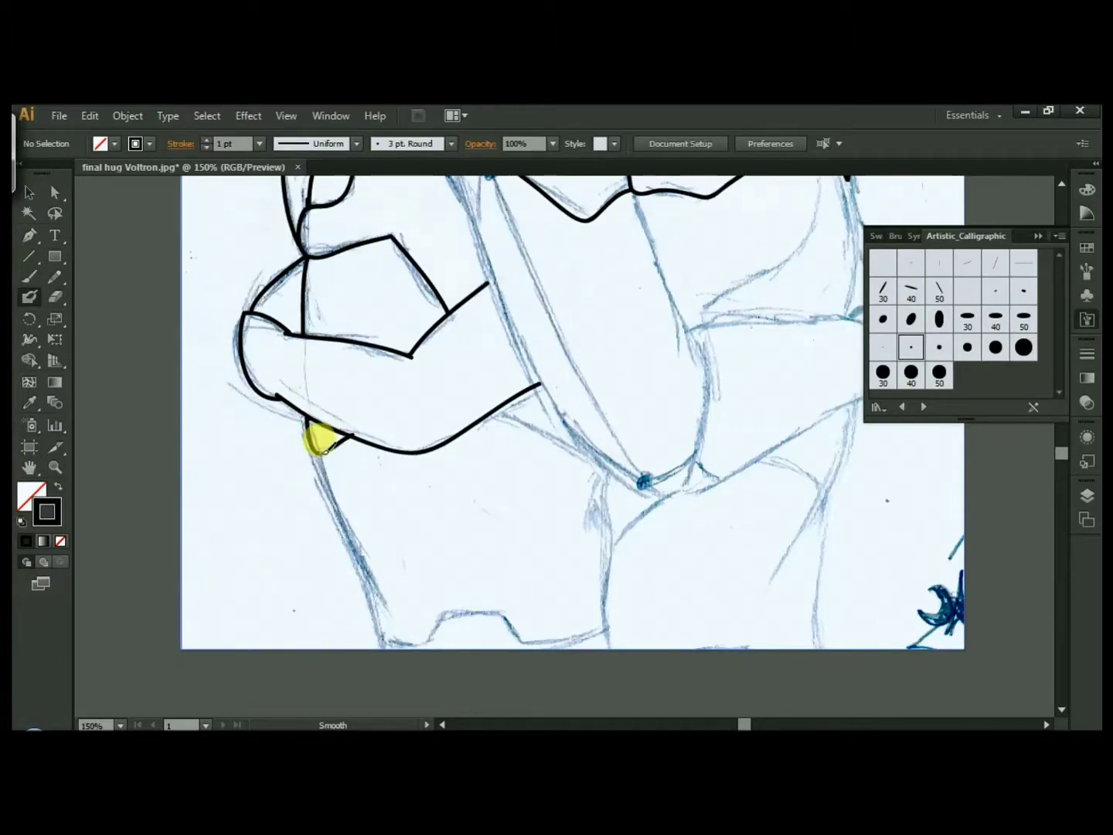
left_click(1087, 497)
scroll(831, 446, "down", 3)
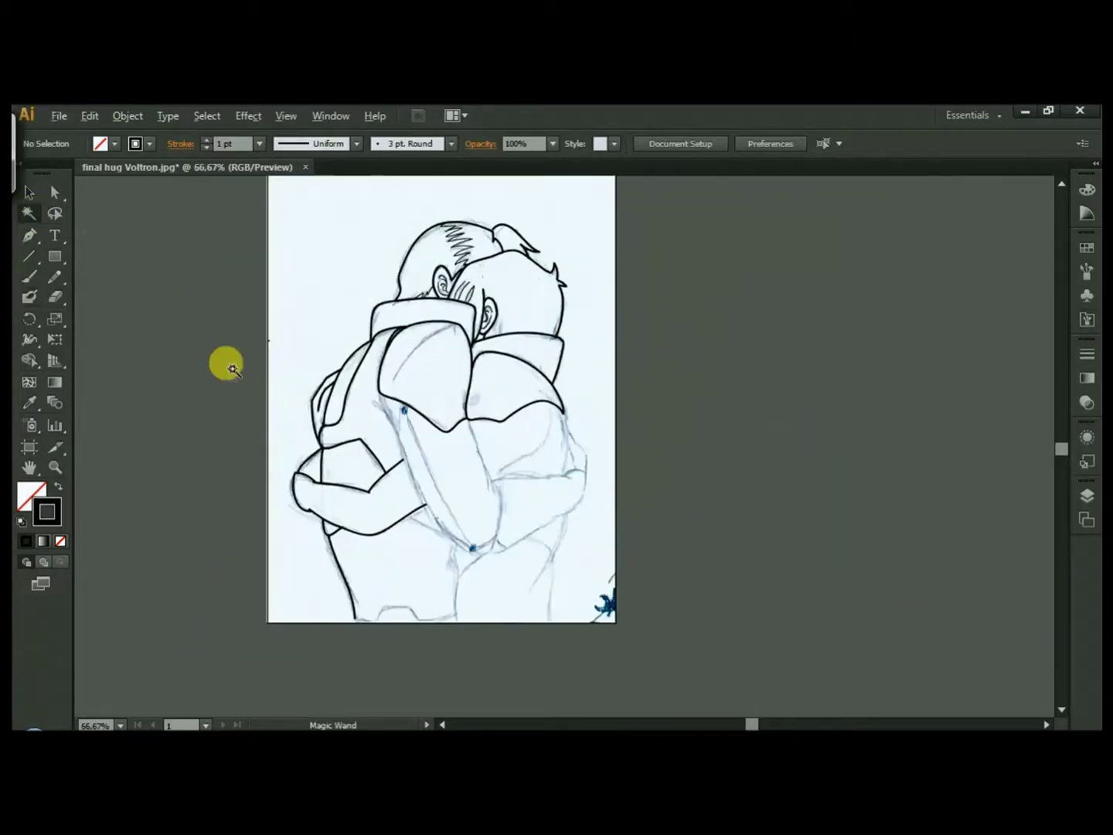
Select all the black linework with the Magic Wand, zoom out and show the Layers panel.
scroll(223, 366, "up", 2)
key("y")
left_click(606, 536)
key("ctrl+minus")
key("F7")
key("v")
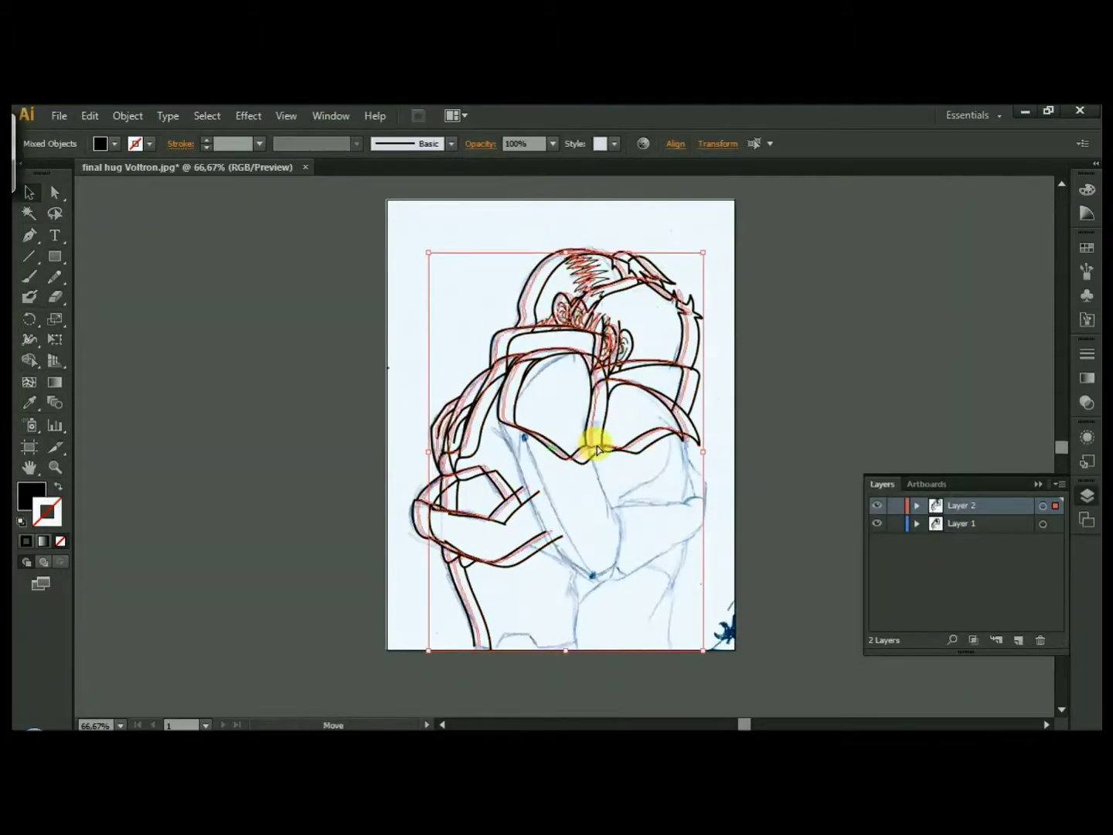
Make Layer 1 active, select its black paths and erase them with an enlarged Eraser.
left_click(962, 527)
key("y")
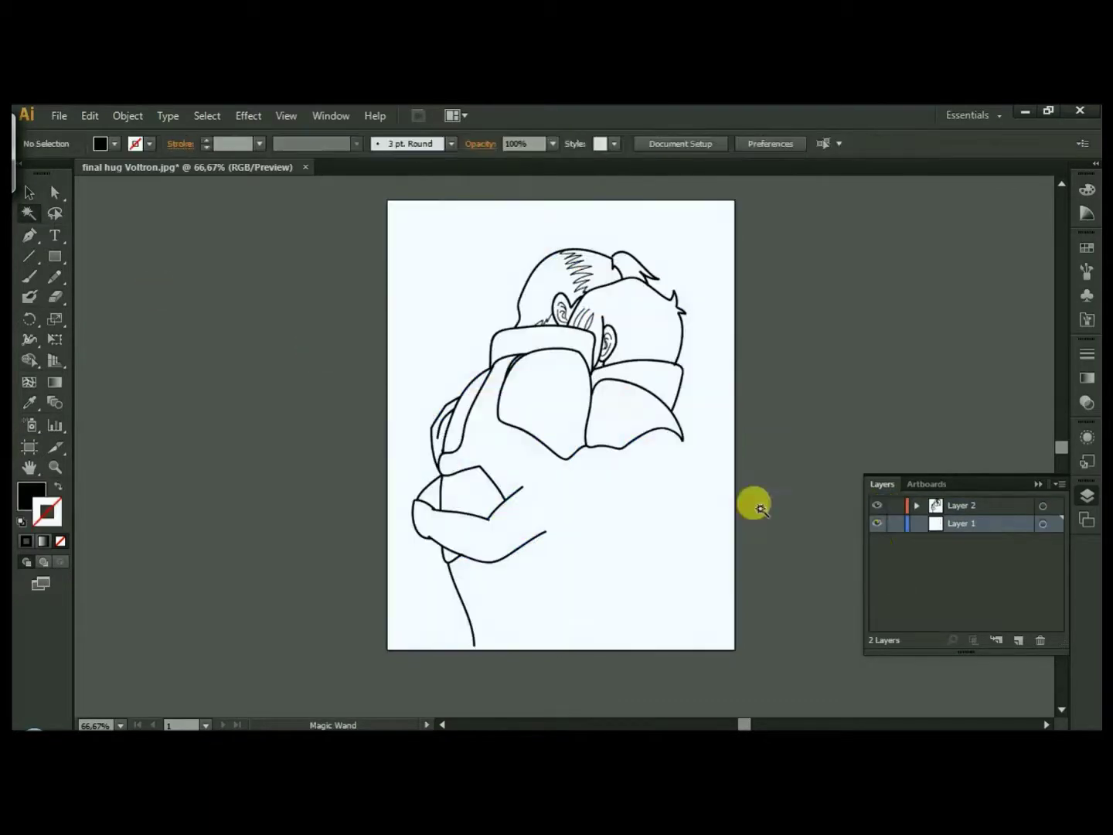
left_click(720, 433)
double_click(55, 296)
left_click(648, 523)
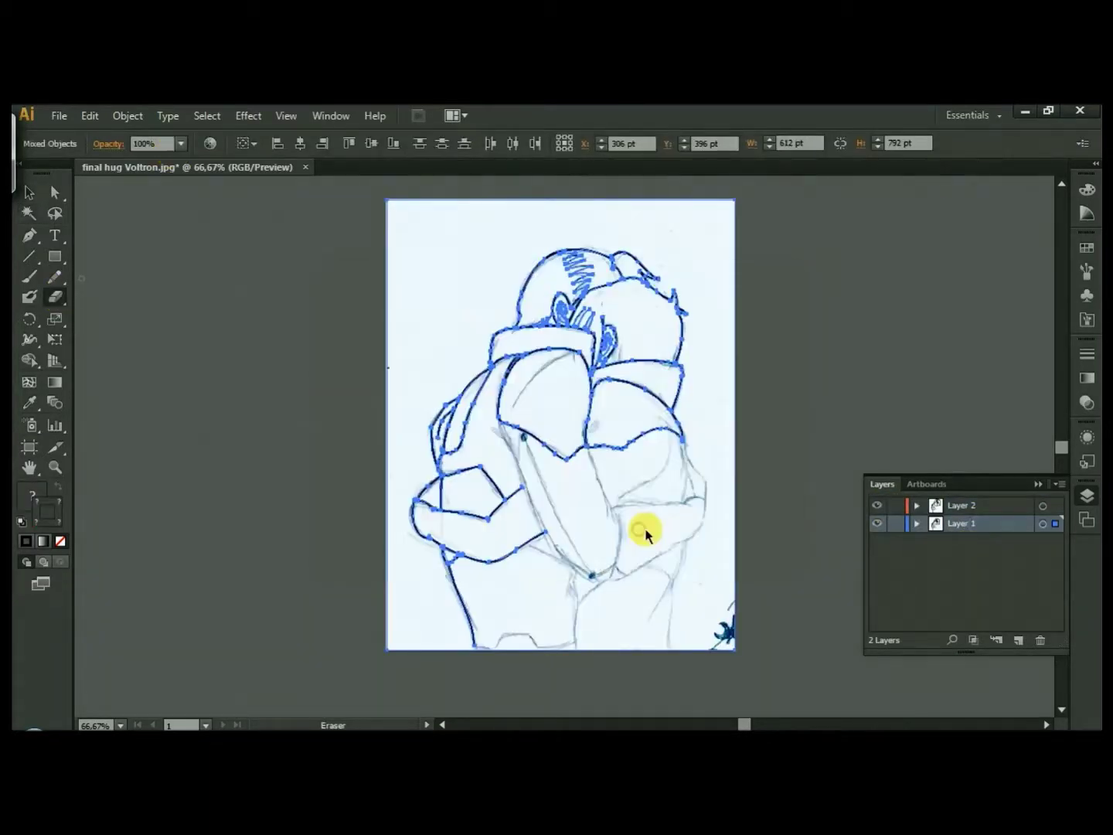
left_click_drag(641, 511, 441, 517)
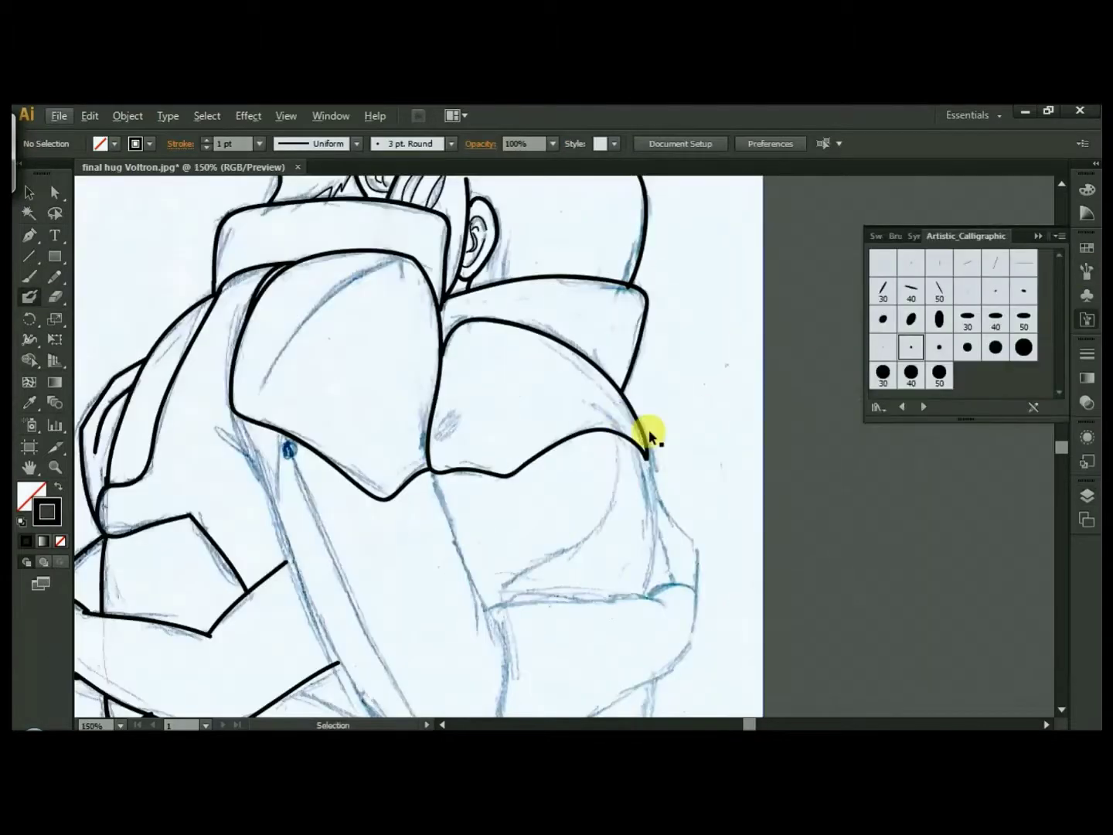
scroll(864, 505, "left", 3)
scroll(865, 505, "down", 3)
Trace the right figure's hugging arm, rounding off its end.
scroll(352, 246, "down", 2)
left_click_drag(437, 463, 609, 576)
left_click_drag(540, 585, 402, 387)
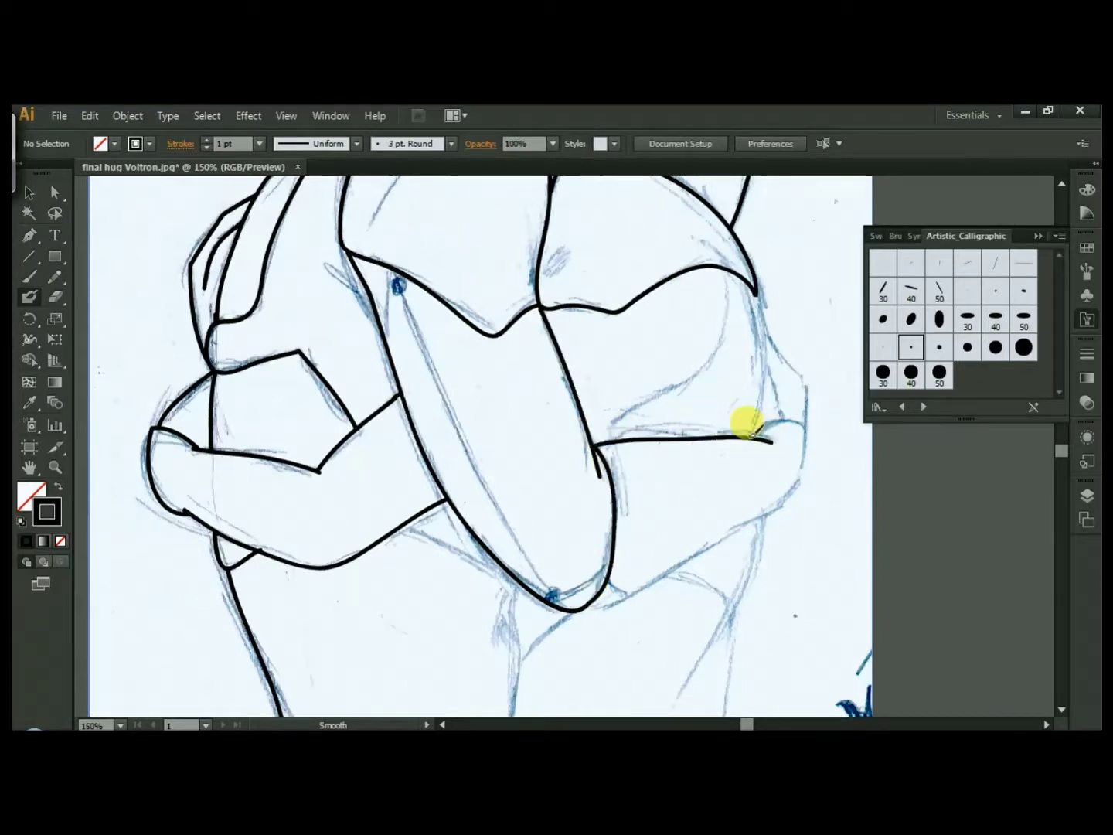
left_click_drag(805, 410, 808, 418)
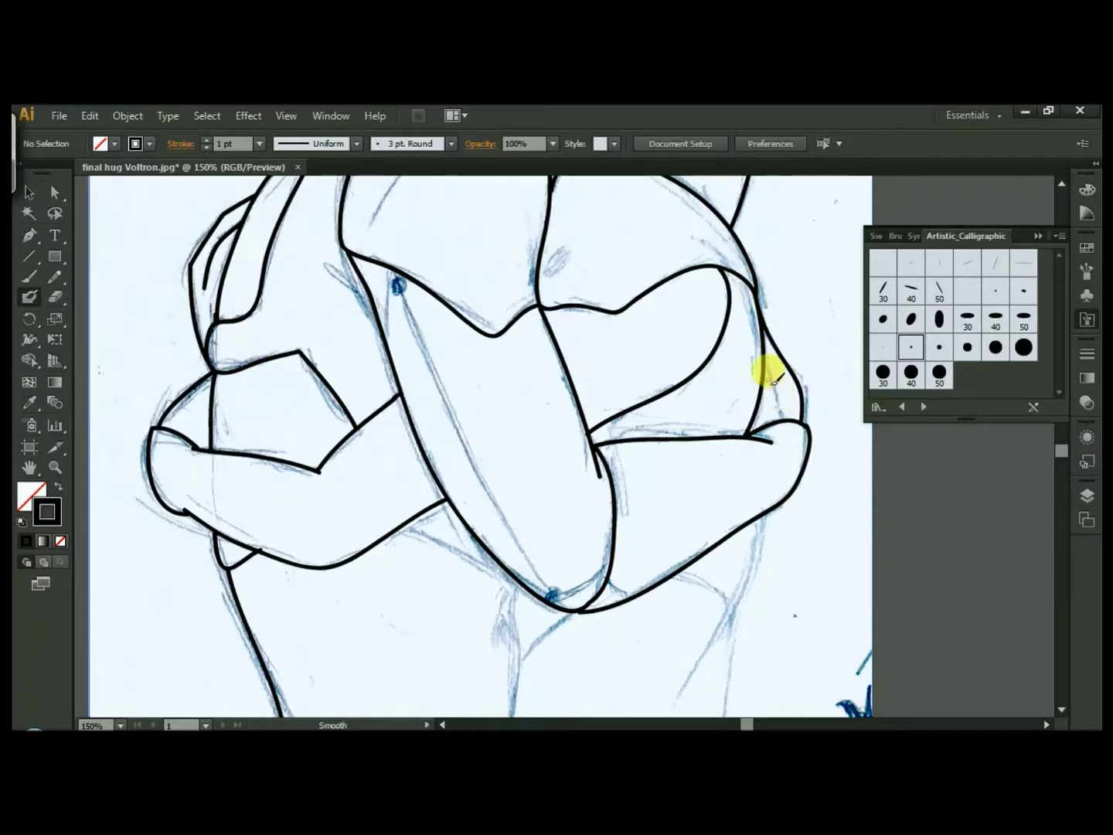
Outline the waists and lower torsos of both figures, scrolling around the artboard.
scroll(532, 525, "up", 1)
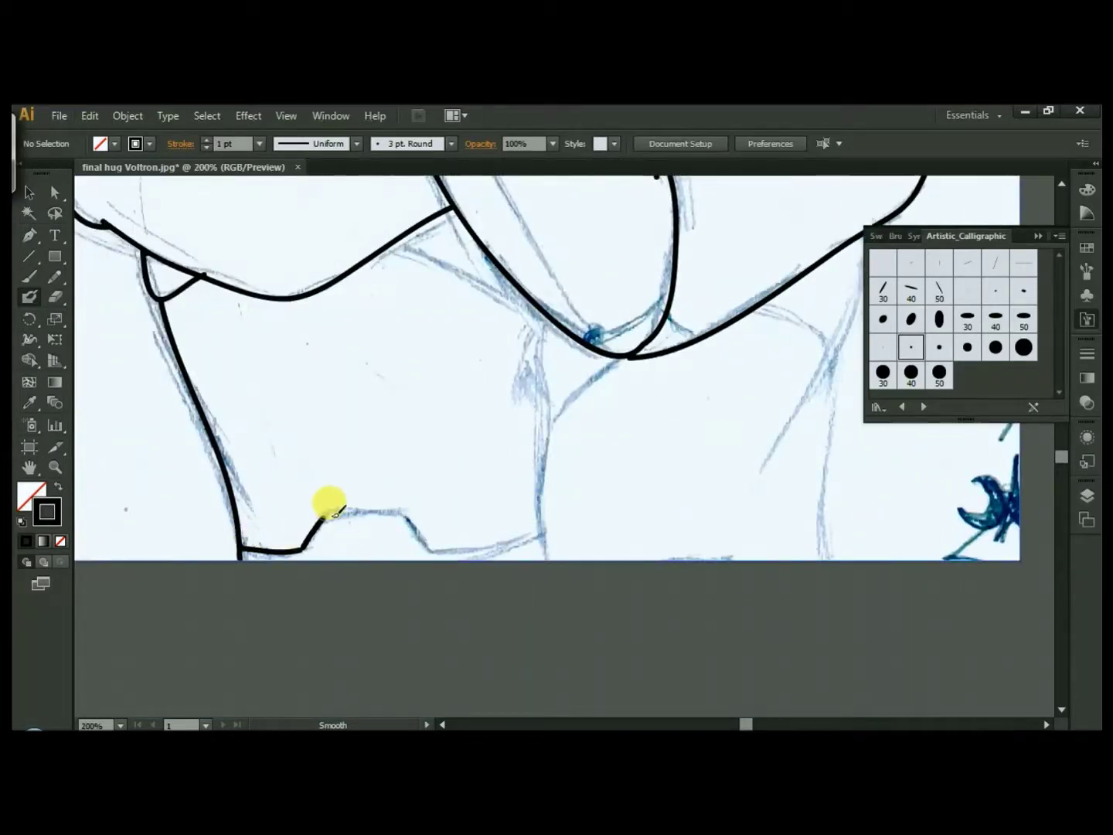
left_click_drag(554, 417, 543, 533)
scroll(521, 471, "up", 2)
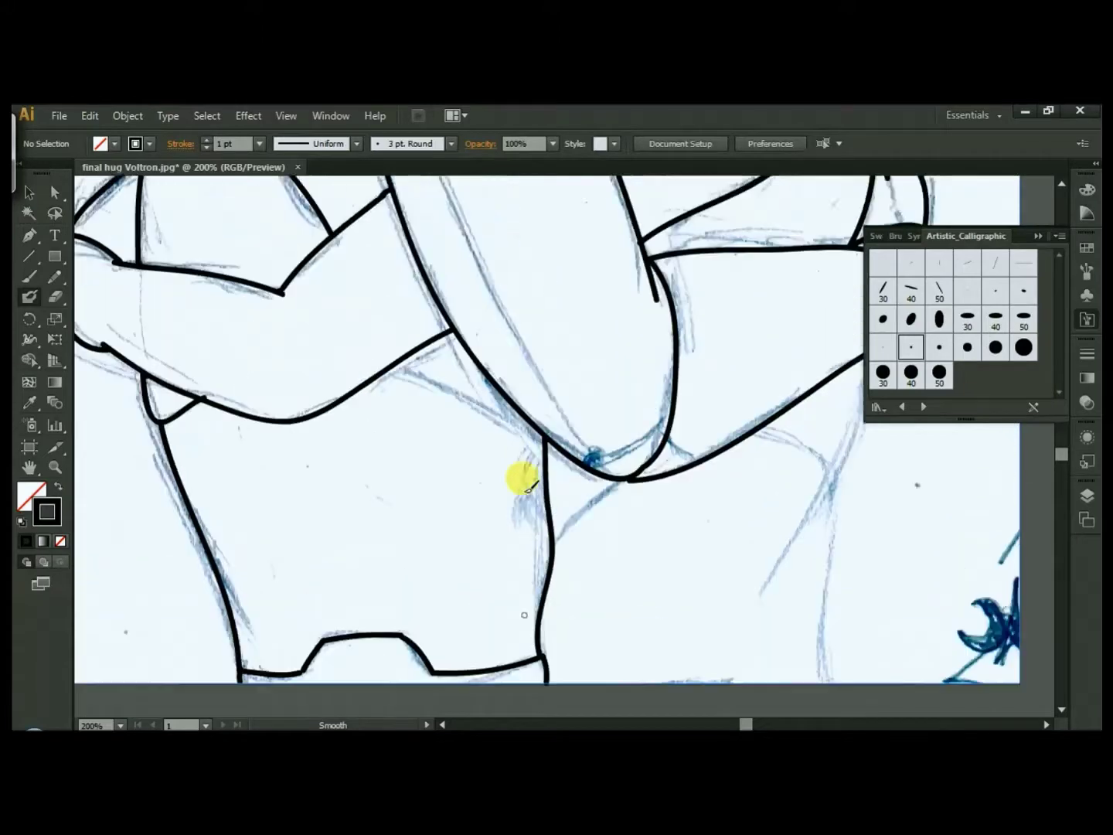
scroll(463, 502, "up", 1)
scroll(701, 390, "right", 2)
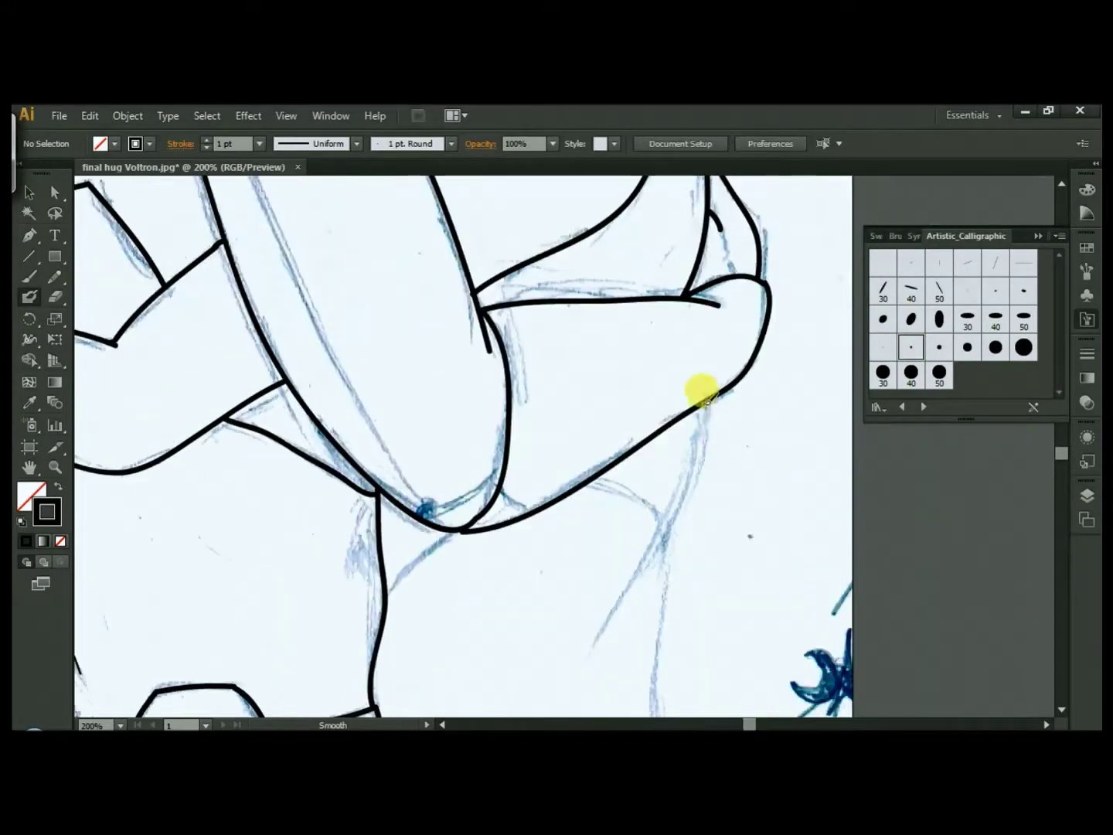
scroll(719, 519, "down", 2)
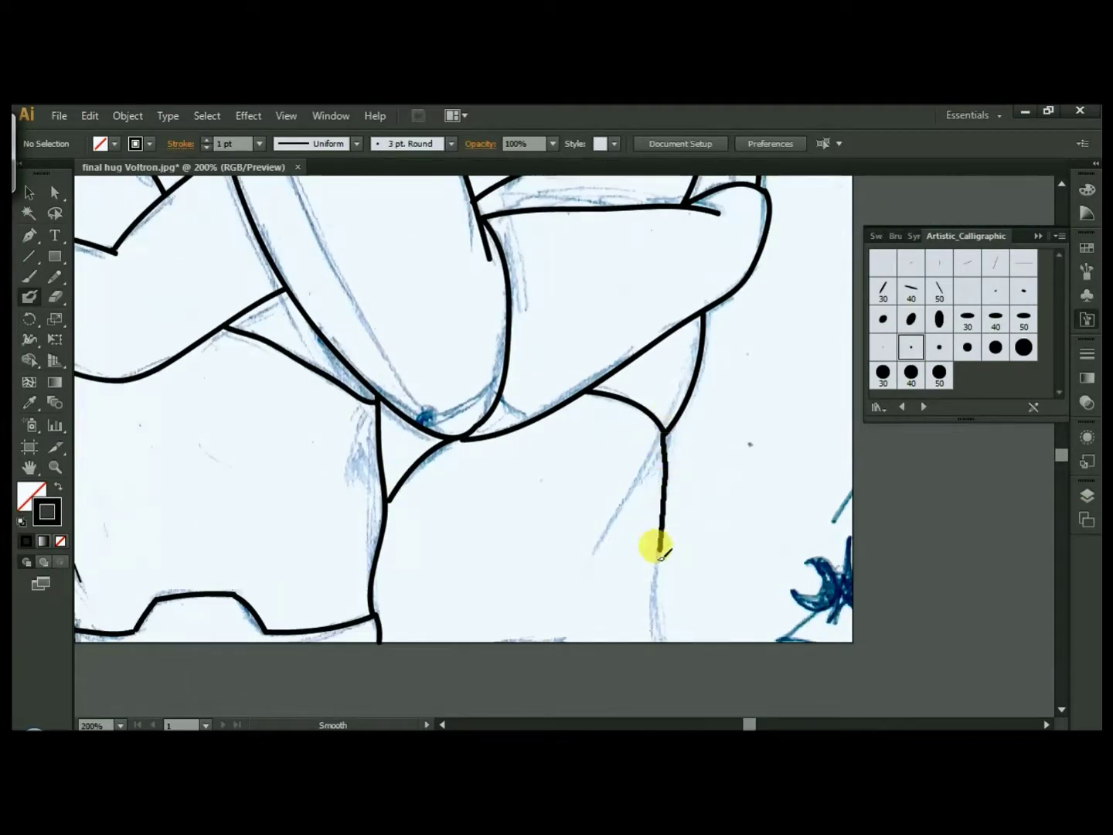
left_click_drag(656, 441, 594, 550)
scroll(537, 450, "up", 3)
scroll(589, 298, "up", 2)
left_click_drag(401, 460, 374, 528)
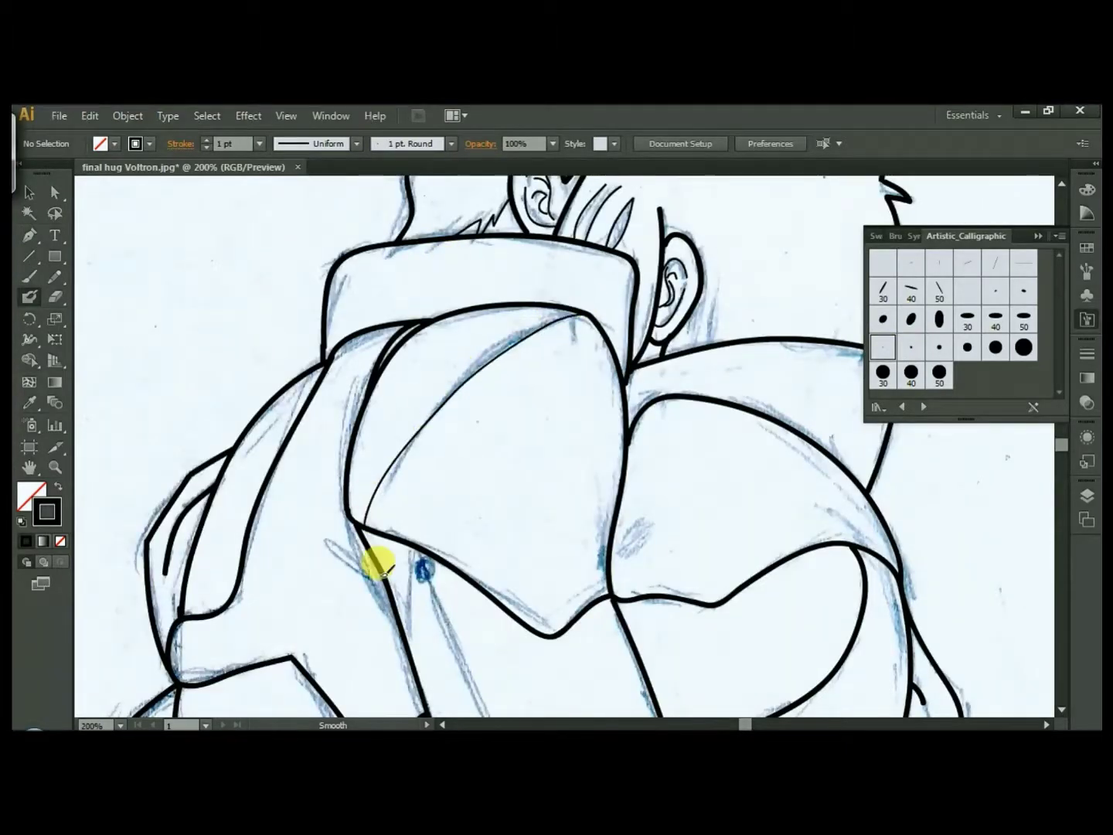
Set the stroke weight to 0.75 pt and reshape the long inner seam line between the dots.
scroll(782, 585, "down", 7)
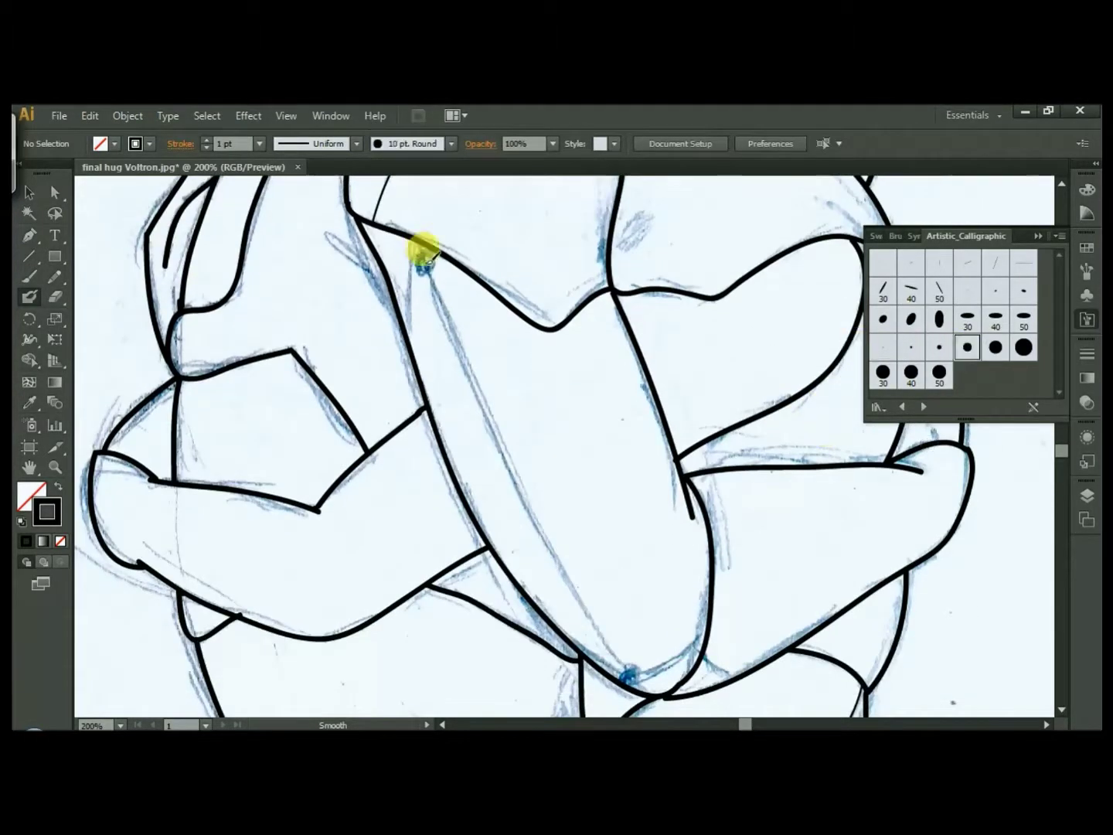
left_click(260, 143)
left_click(266, 182)
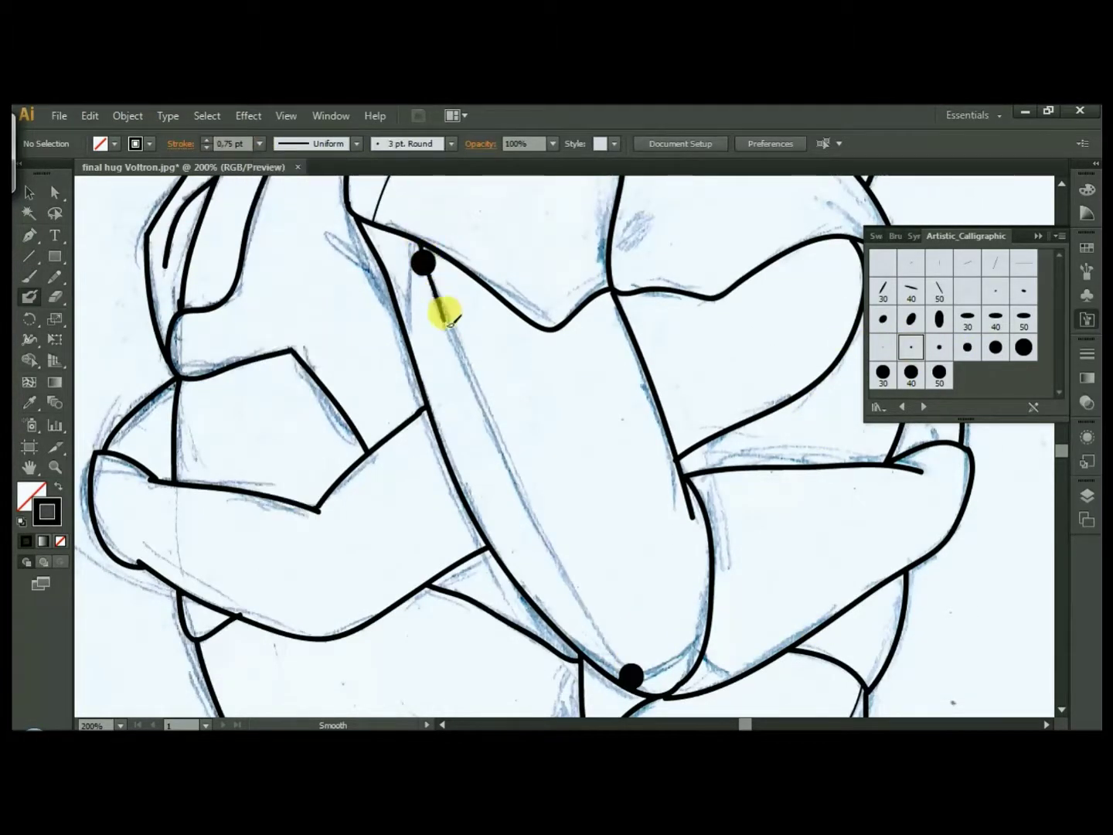
left_click_drag(616, 650, 418, 251)
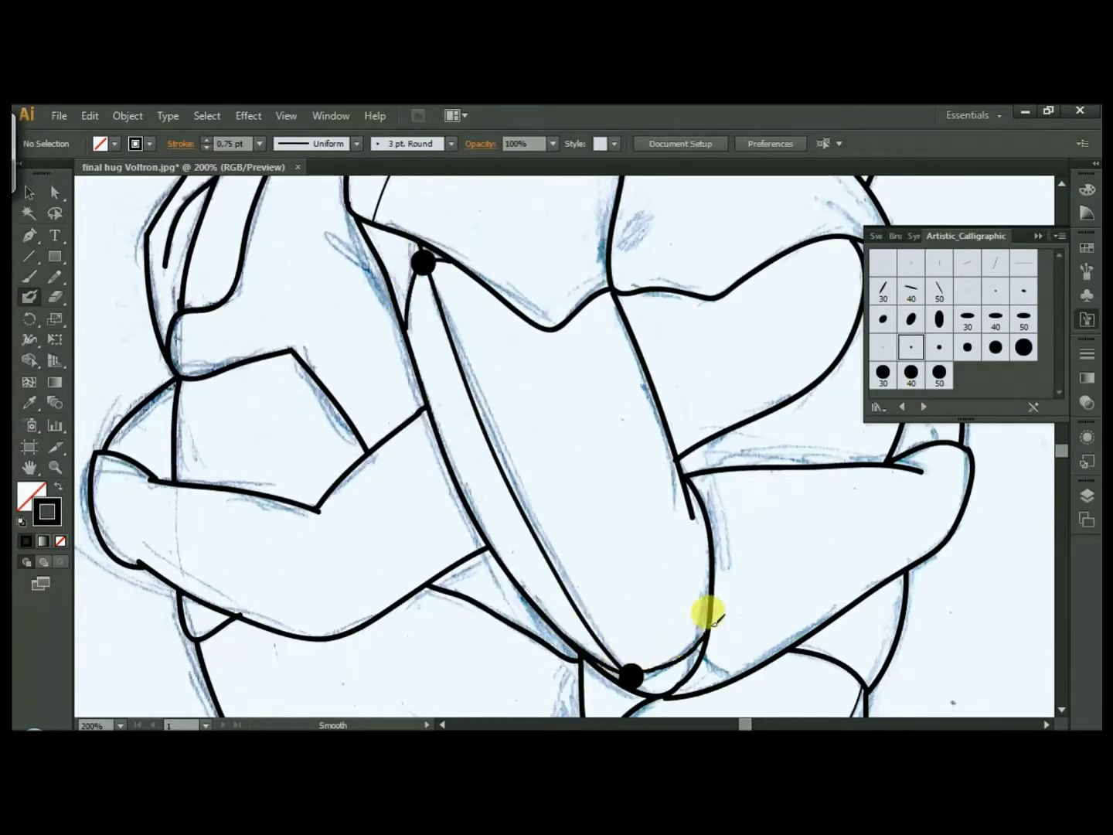
scroll(588, 503, "up", 9)
scroll(588, 502, "up", 1)
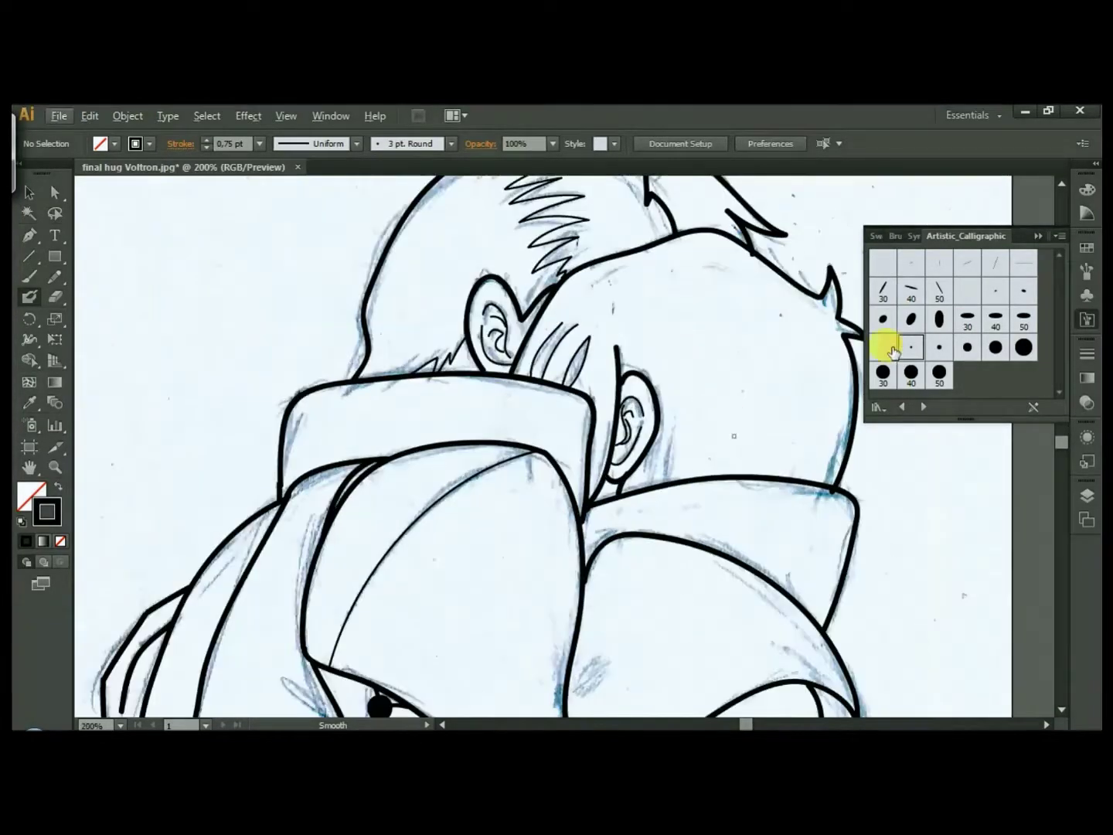
Switch to the 1 pt round brush, review the linework and remove the sketch layer.
left_click(885, 348)
scroll(680, 481, "down", 2)
scroll(775, 497, "down", 1)
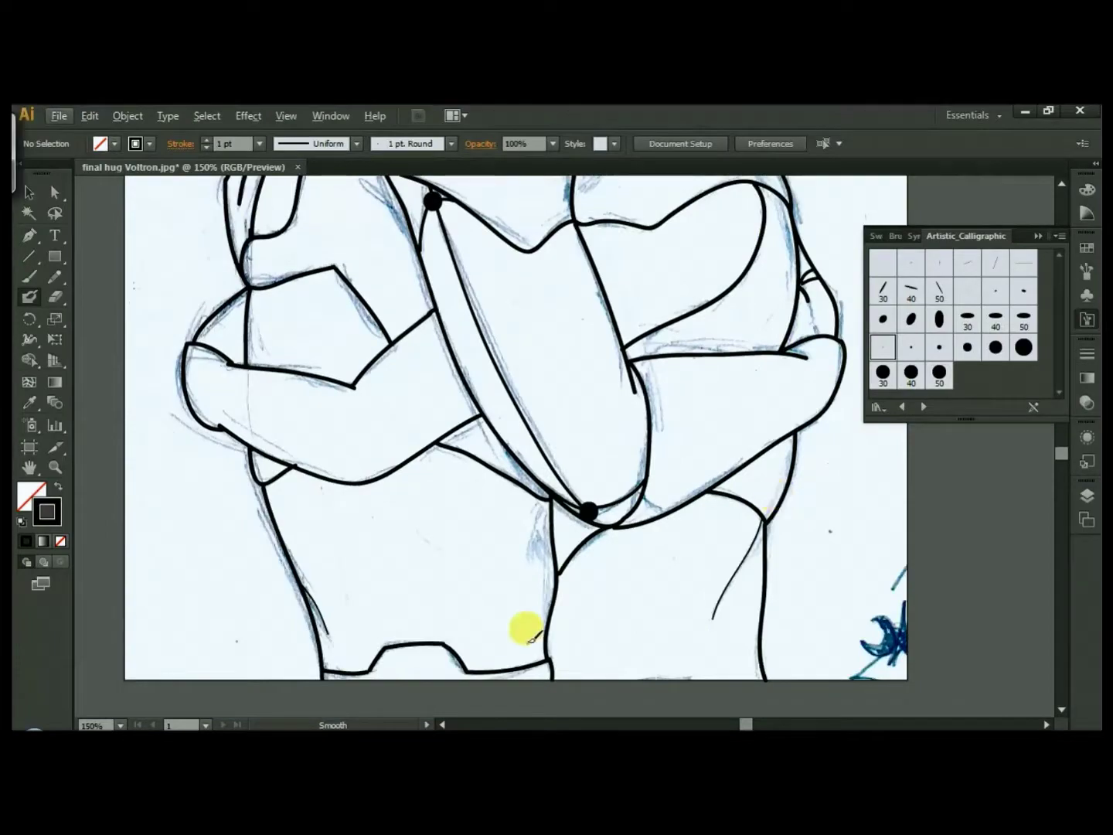
scroll(789, 546, "down", 1)
scroll(883, 622, "down", 2)
scroll(838, 539, "up", 3)
scroll(506, 274, "up", 2)
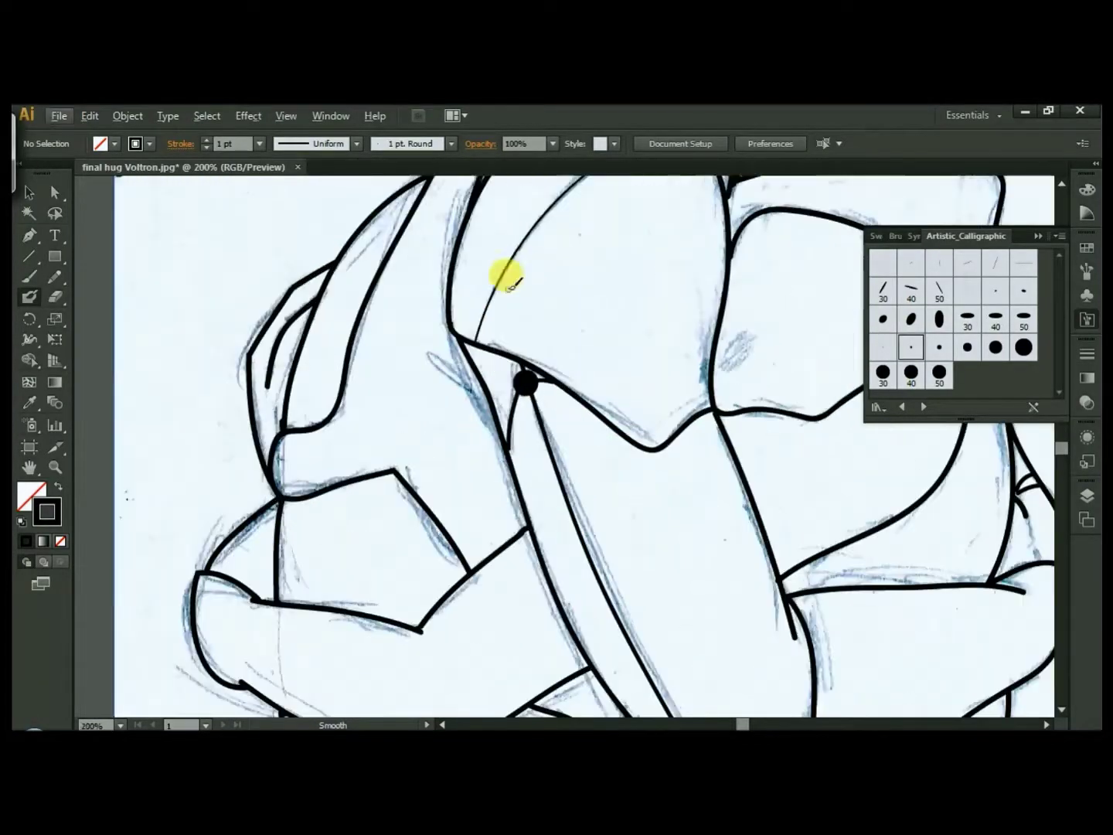
scroll(817, 555, "down", 4)
key("F7")
scroll(428, 449, "up", 2)
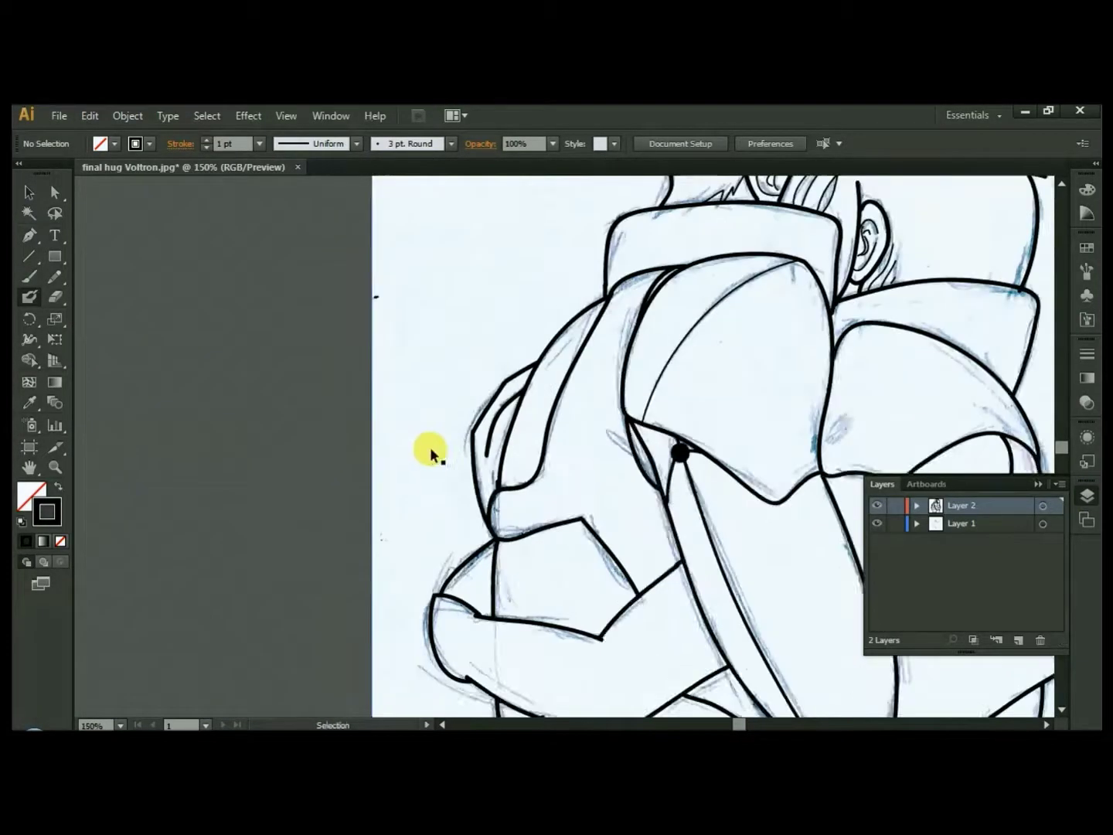
scroll(546, 541, "down", 1)
scroll(545, 540, "down", 1)
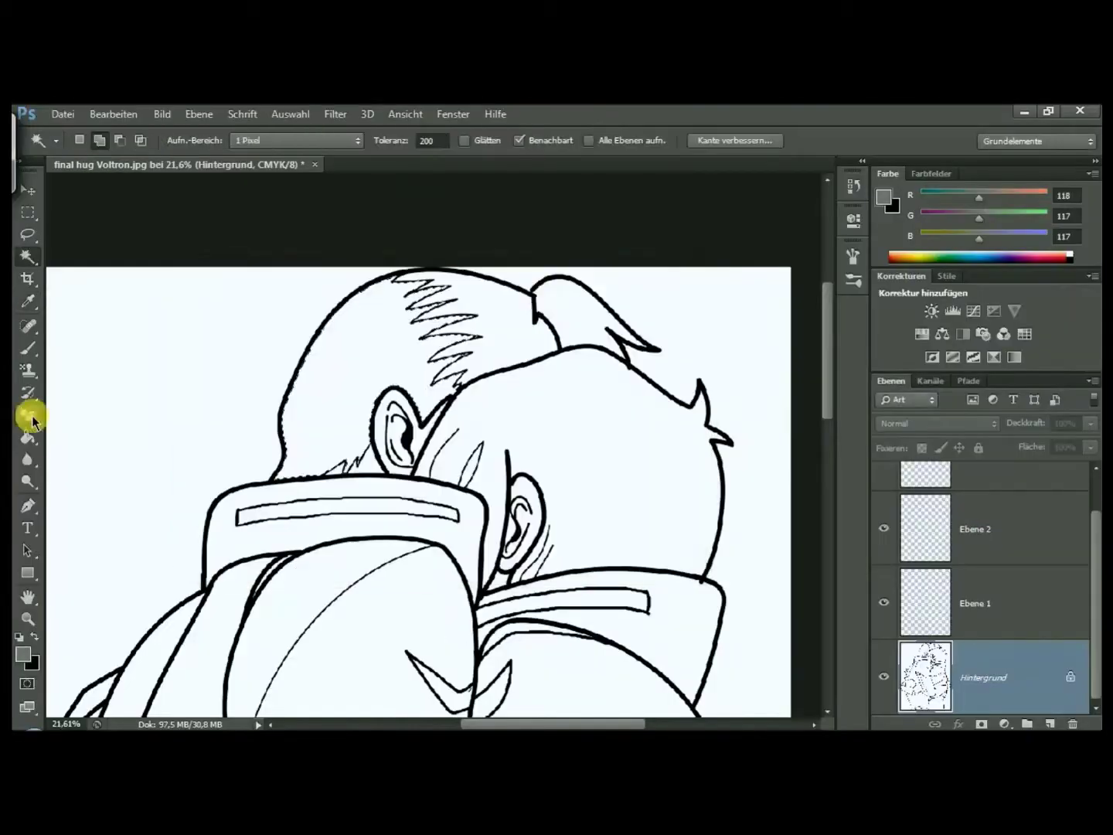
Fill the left figure's selected hair grey, then a darker tone on Ebene 2.
left_click(28, 435)
left_click(976, 603)
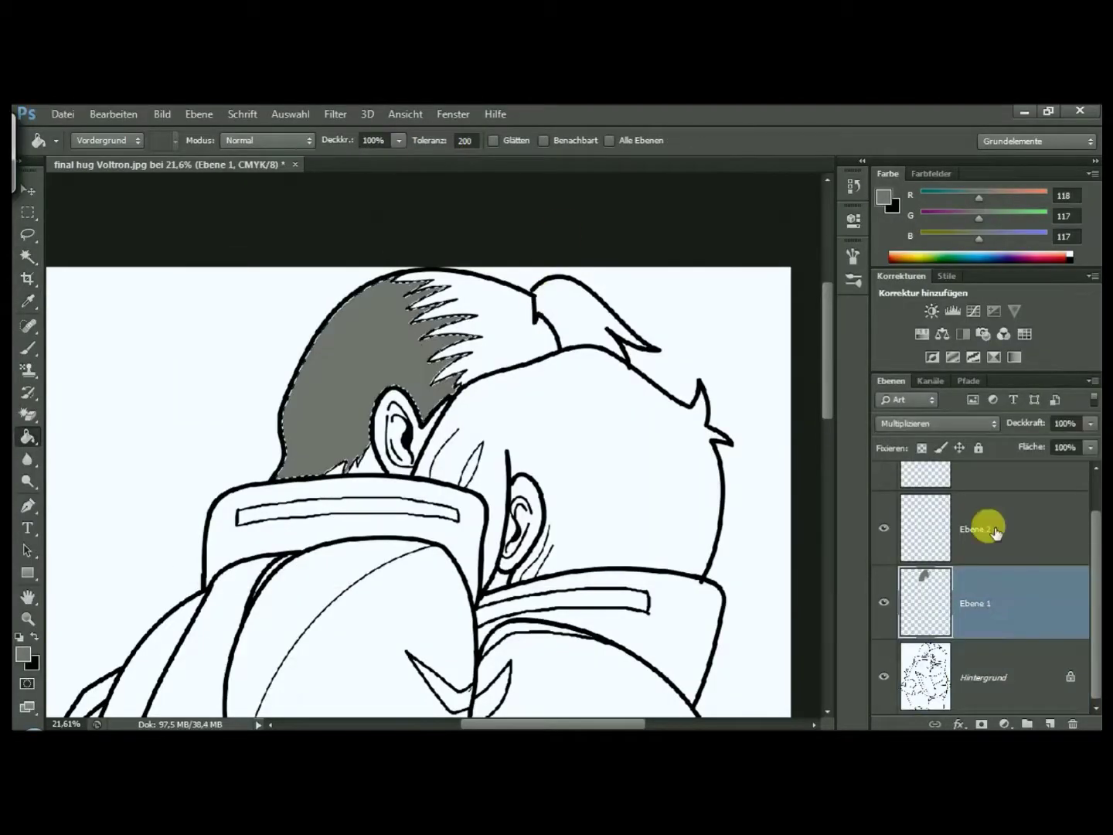
left_click(989, 524)
key("l")
key("g")
key("alt+BackSpace")
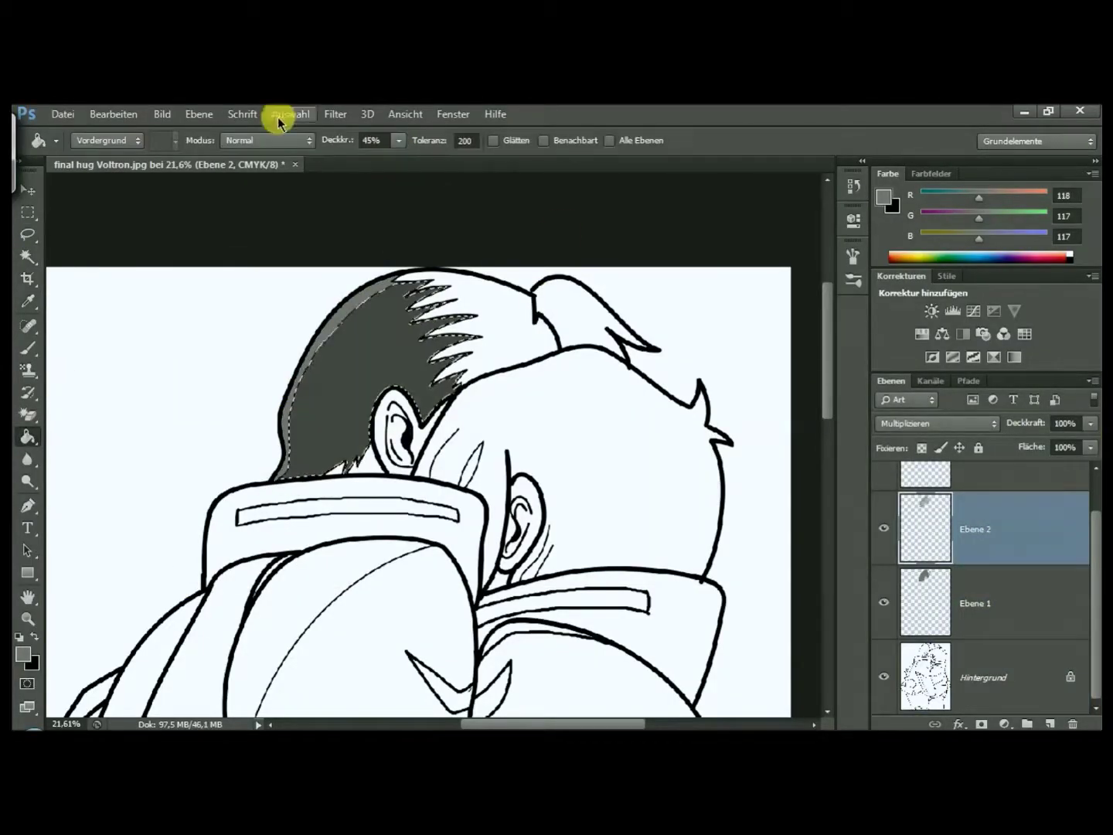
key("ctrl+d")
key("w")
Fill the top of the left figure's hair and its remaining streaks black on Ebene 1.
left_click(990, 677)
left_click(32, 634)
key("g")
key("alt+bracketright")
left_click(490, 326)
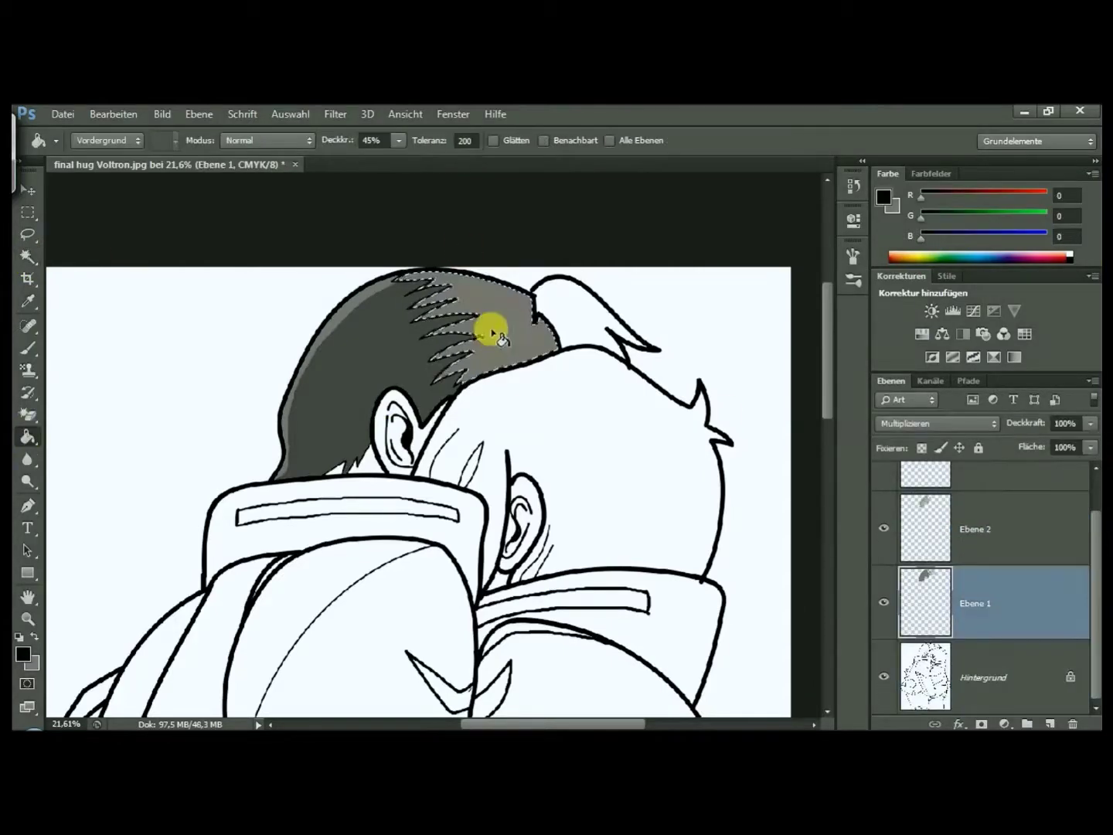
left_click(28, 235)
key("g")
left_click(462, 363)
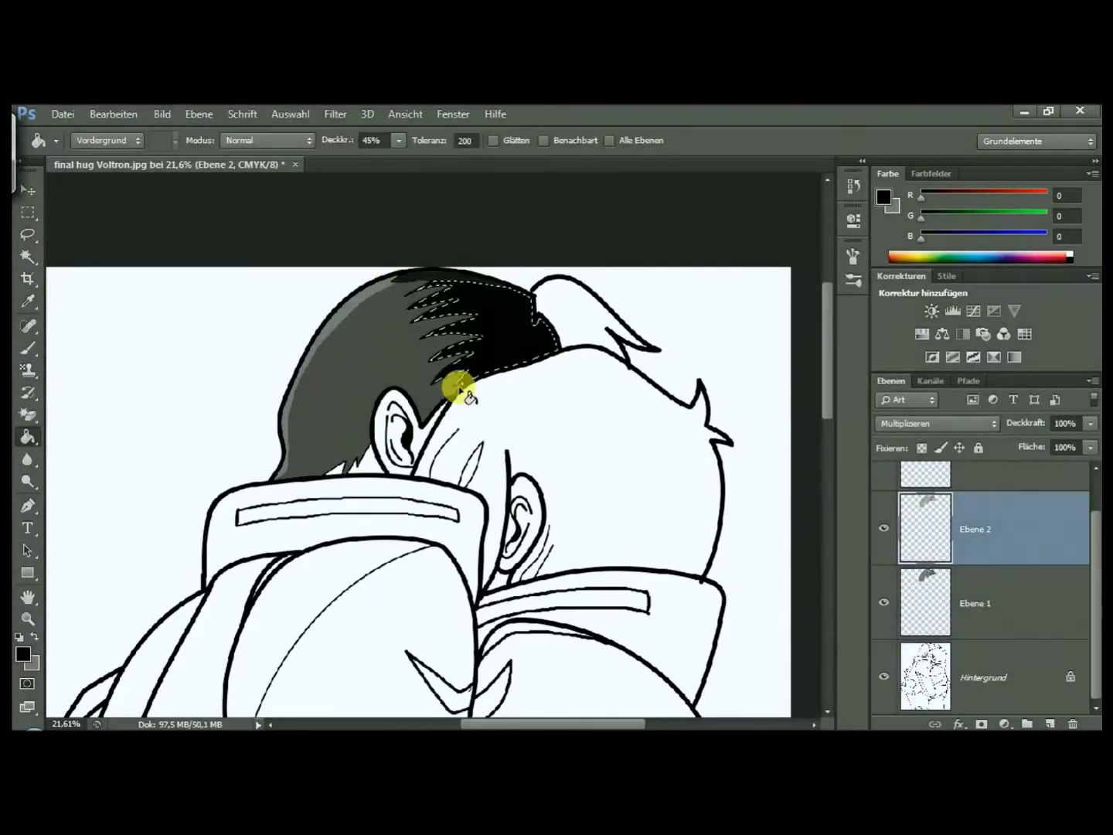
key("w")
key("ctrl+d")
Darken the left figure's hair shading with the Burn tool.
scroll(576, 316, "up", 2)
scroll(576, 316, "down", 1)
left_click(28, 480)
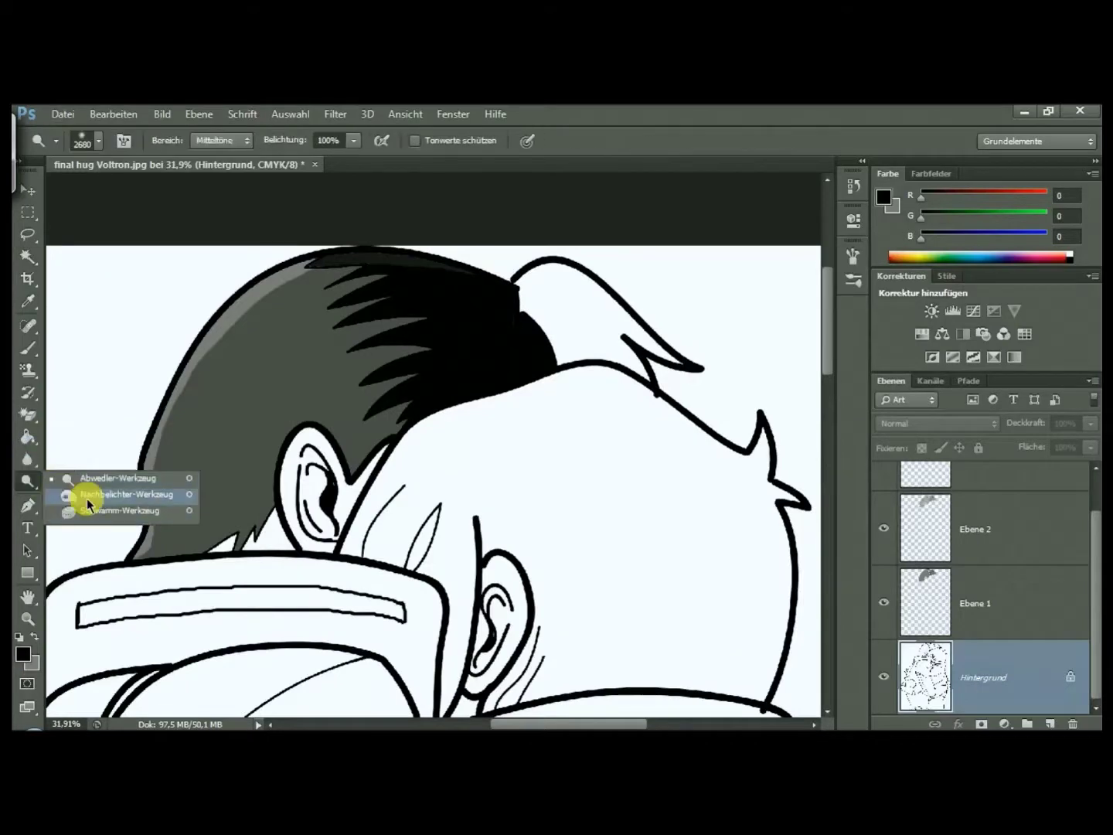
left_click(86, 495)
key("alt+bracketright")
key("alt+bracketleft")
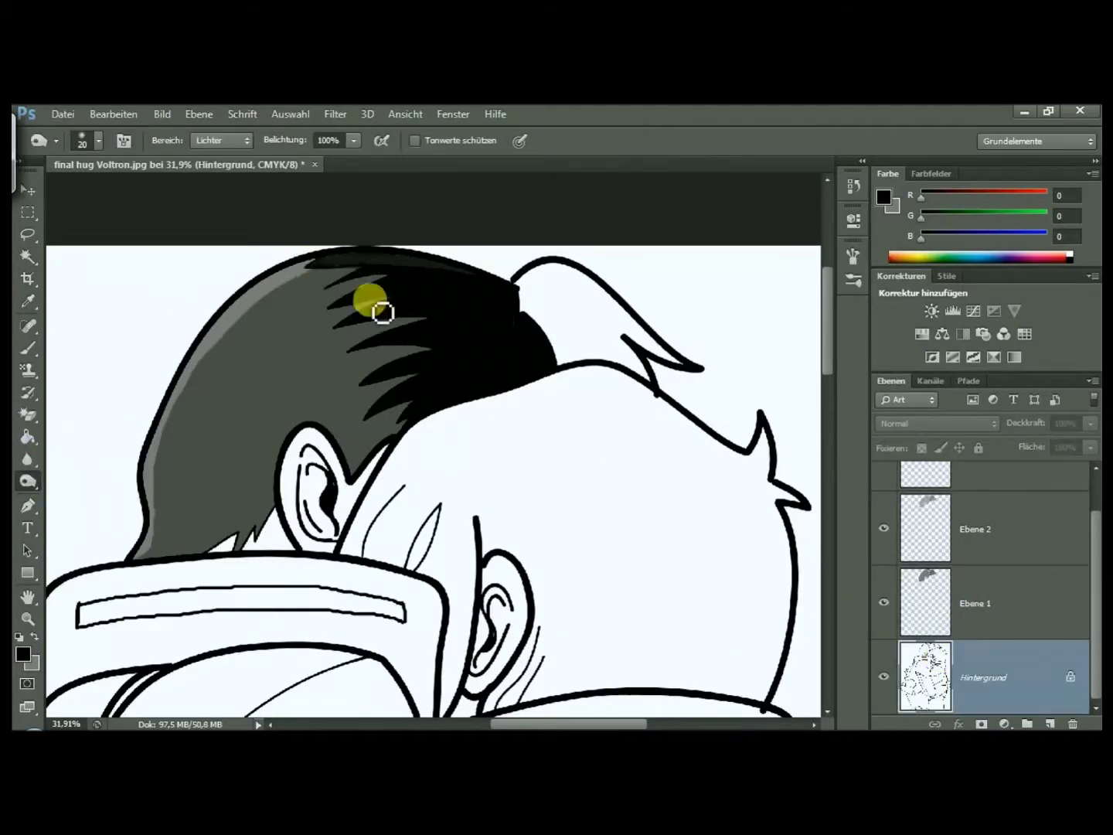
Lasso a thin strip along the hair edge on Ebene 1 and fill it grey.
key("w")
left_click(977, 618)
key("l")
left_click_drag(528, 285, 632, 330)
left_click(24, 654)
left_click(579, 306)
key("g")
left_click(291, 114)
left_click(319, 151)
Outline the right figure's hair and fill it dark grey.
scroll(433, 653, "down", 3)
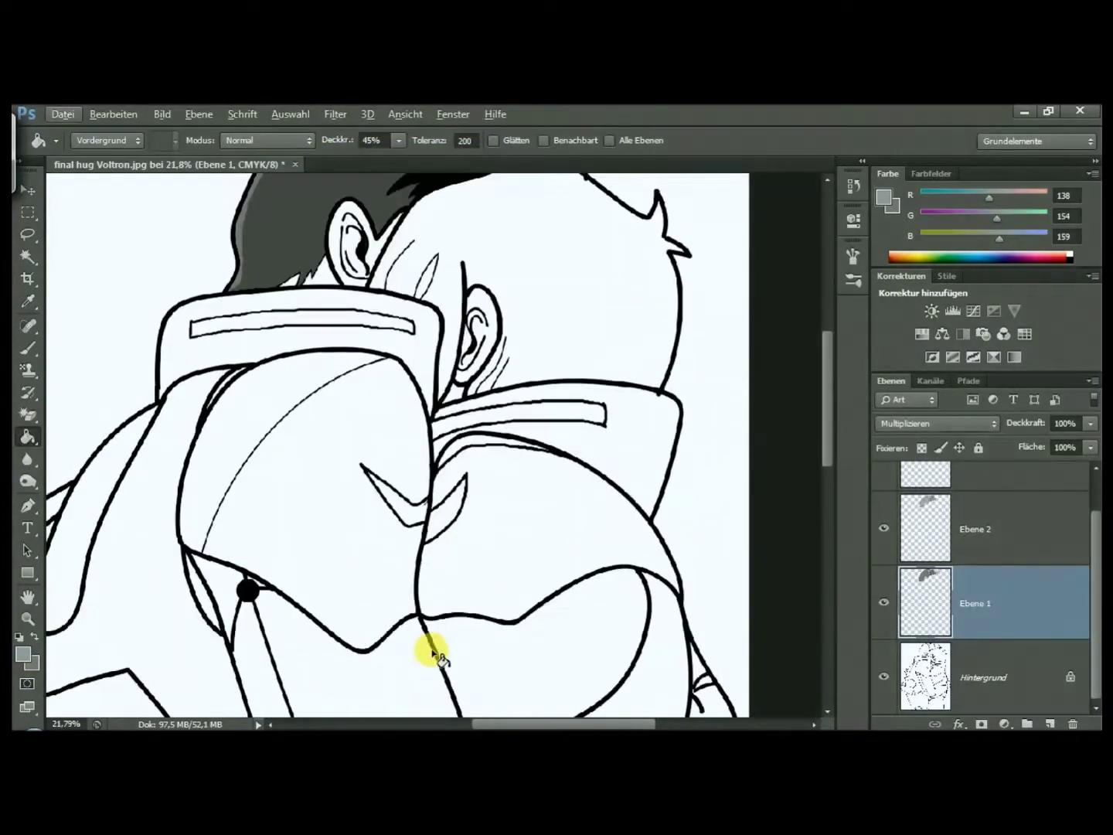
scroll(433, 652, "down", 1)
key("alt+bracketleft")
key("w")
left_click(510, 372)
key("g")
key("alt+bracketright")
left_click(397, 142)
Fill the right figure's hair solid black on Ebene 2.
left_click(577, 385)
key("alt+bracketright")
key("l")
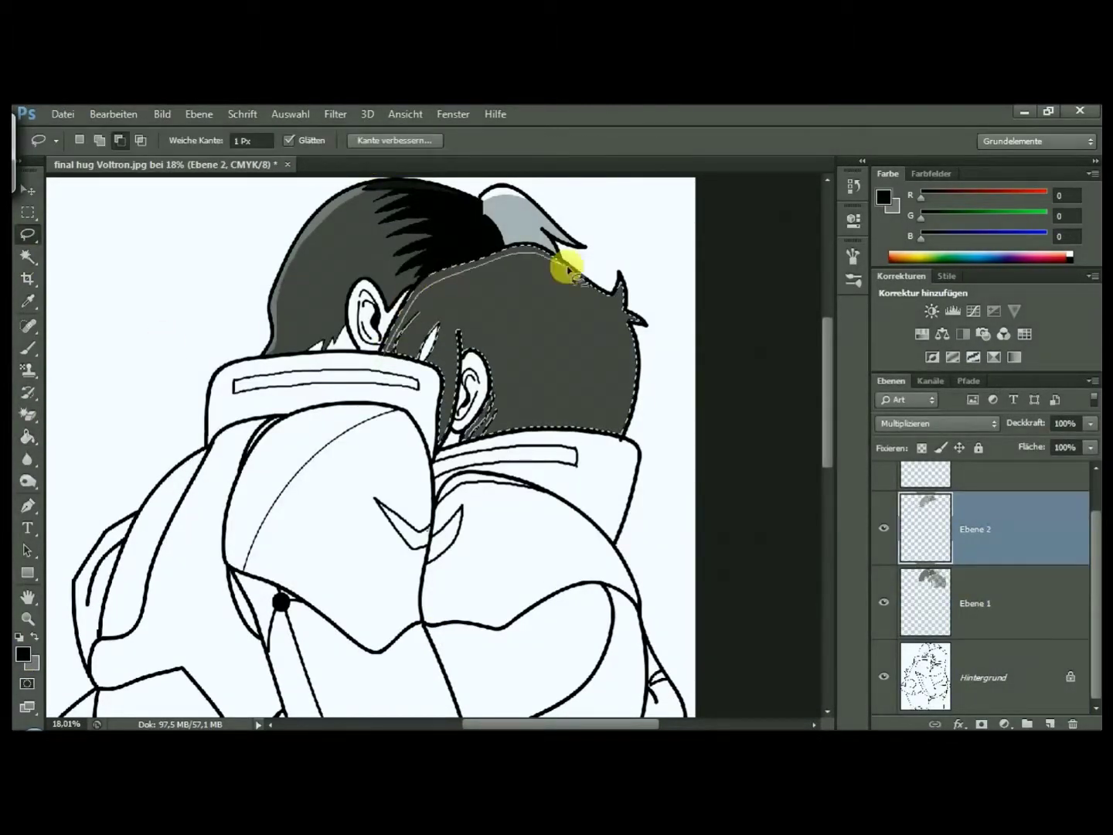
key("w")
key("alt+BackSpace")
left_click(290, 114)
left_click(319, 150)
key("alt+bracketleft")
key("alt+bracketleft")
scroll(422, 387, "down", 3)
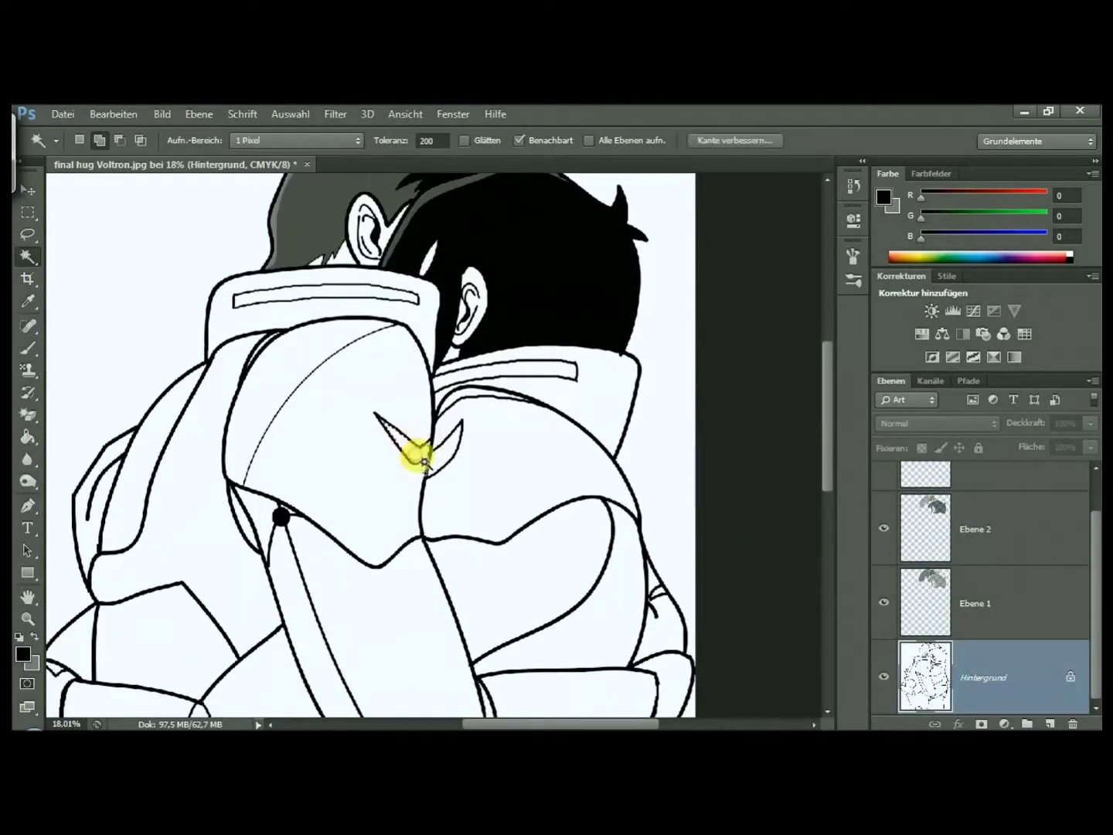
Select both collar stripes and the chest chevron, and fill them teal on Ebene 1.
left_click(337, 294, "shift")
left_click(28, 437)
left_click(22, 654)
left_click(651, 305)
key("alt+bracketright")
left_click(552, 373)
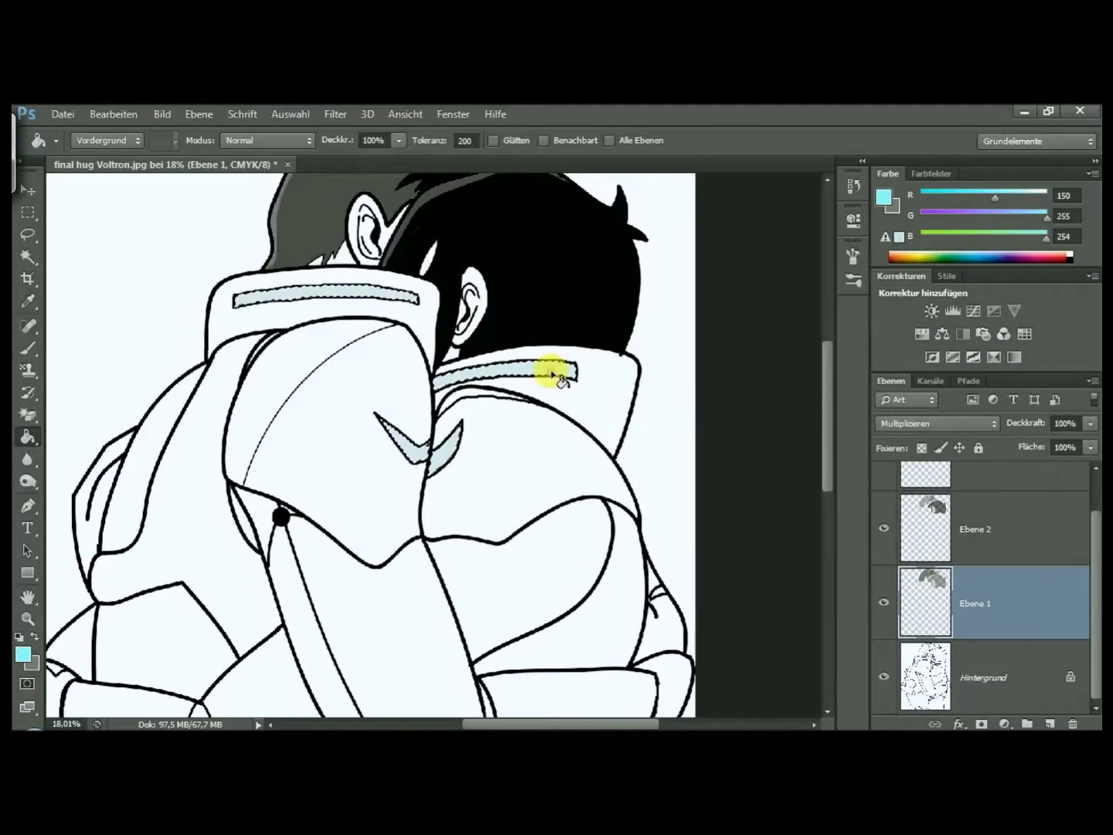
key("alt+bracketright")
Deselect, then Magic Wand the left arm cuff and lower arm band on Hintergrund.
key("alt+BackSpace")
key("ctrl+d")
key("w")
key("alt+bracketleft")
key("alt+bracketleft")
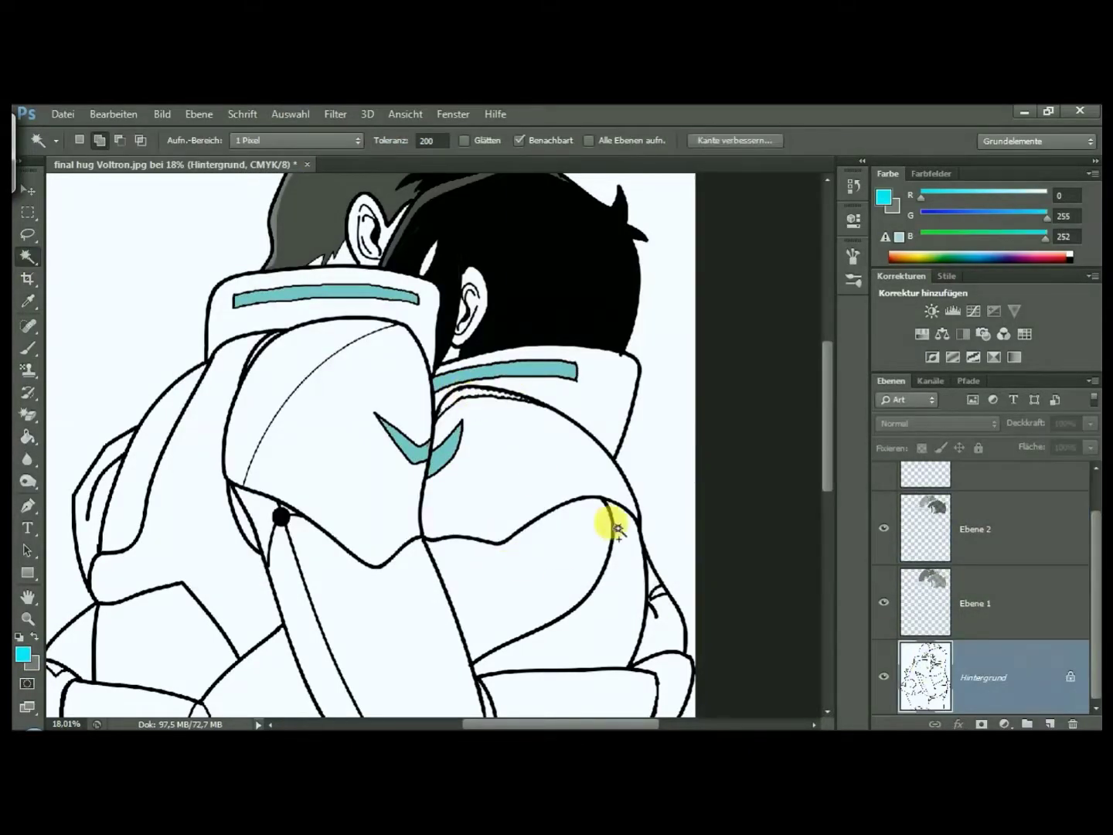
scroll(601, 517, "down", 3)
left_click(212, 629)
left_click(163, 549, "shift")
Fill the arm cuff and band orange, then red on Ebene 2.
left_click(23, 654)
key("alt+bracketright")
key("alt+BackSpace")
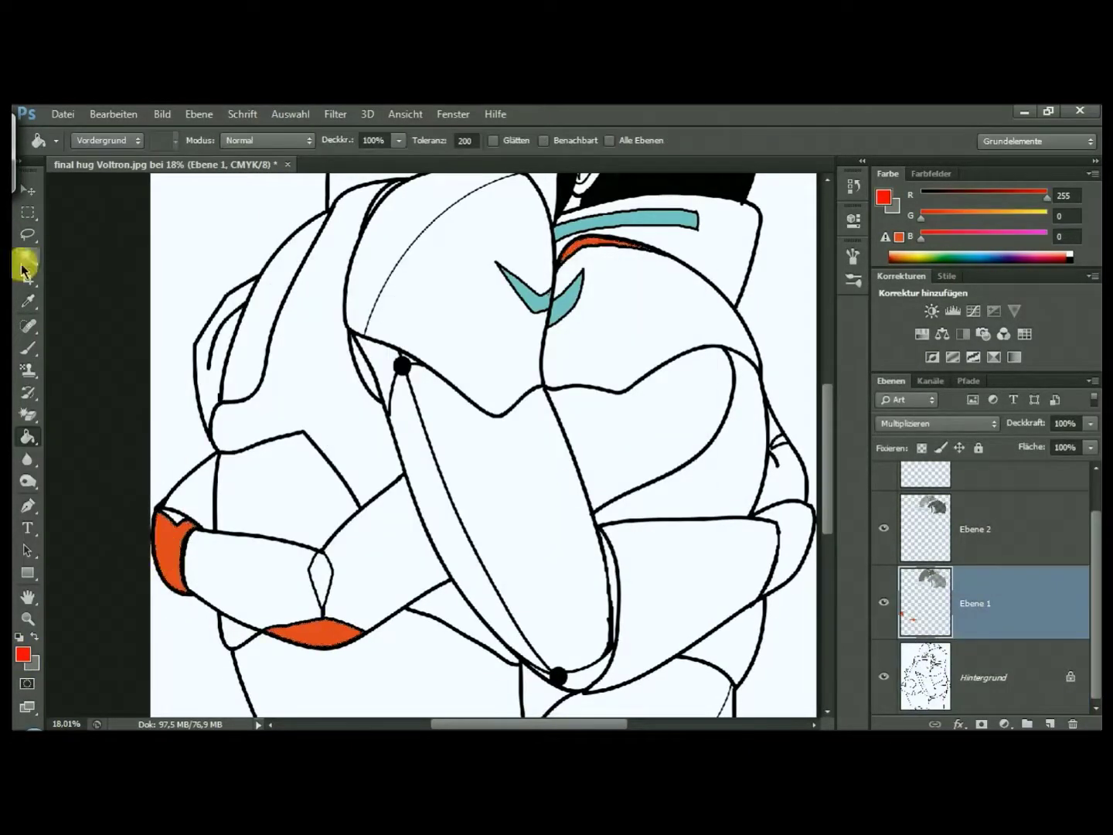
key("l")
key("alt+bracketright")
key("alt+BackSpace")
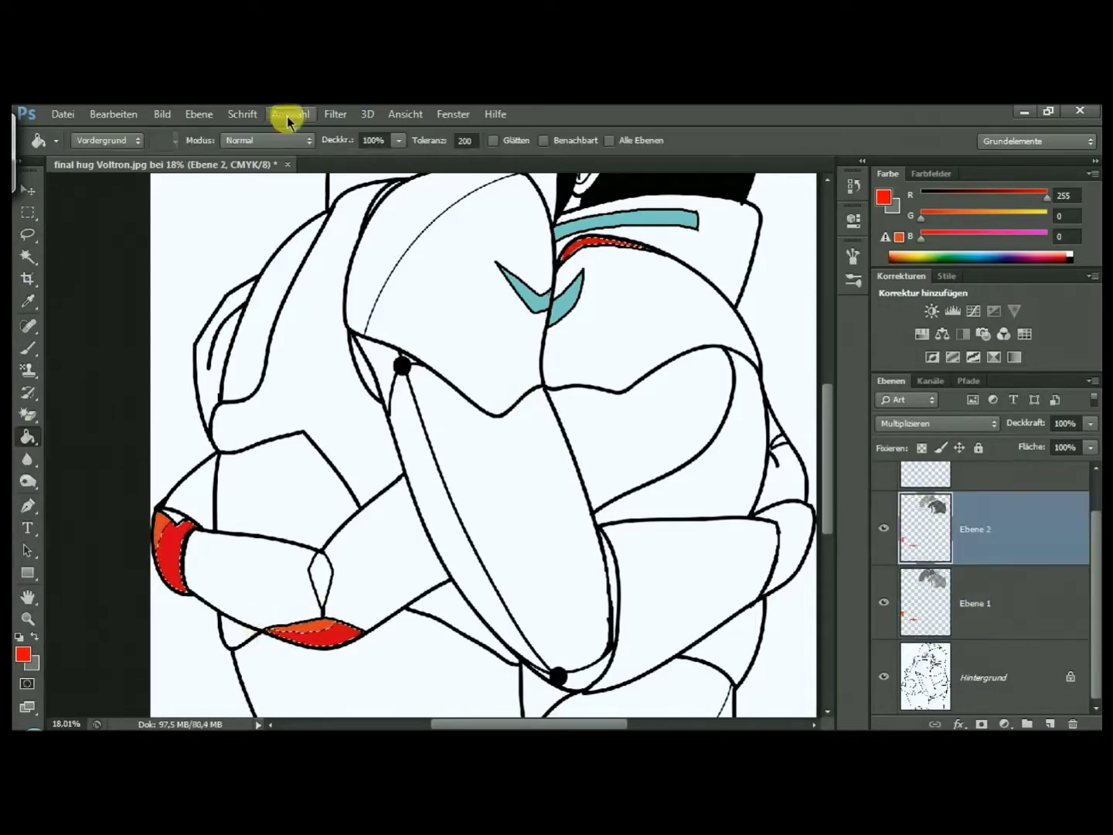
Magic Wand an armour panel on Hintergrund for the next colour.
key("w")
key("alt+bracketleft")
key("alt+bracketleft")
scroll(651, 454, "up", 3)
left_click(526, 509)
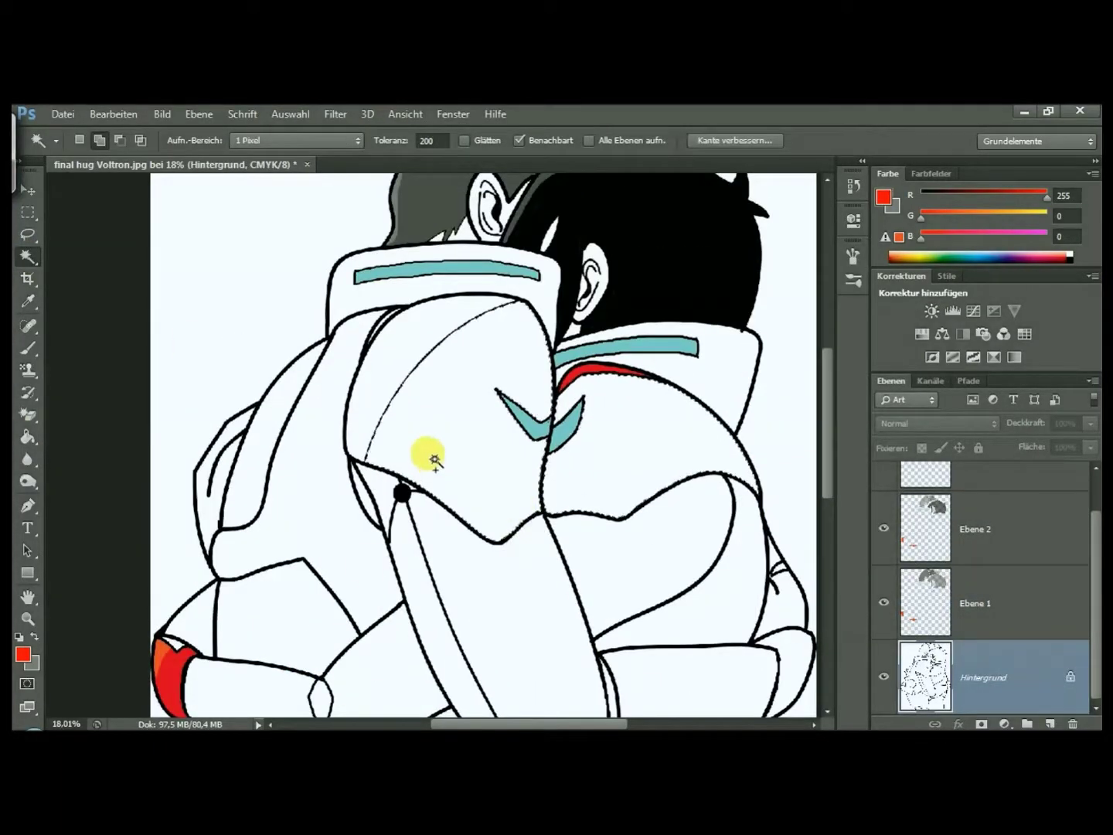
Set the foreground colour to dark grey.
scroll(246, 533, "down", 3)
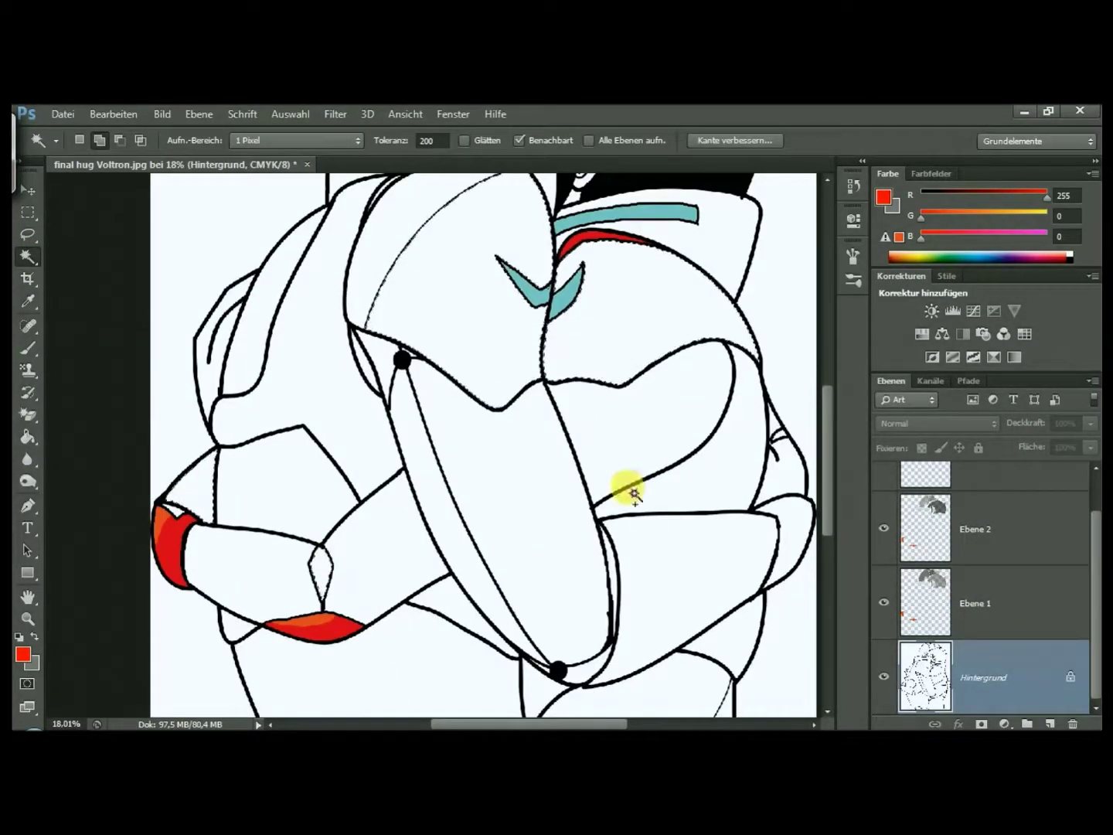
scroll(696, 549, "down", 1)
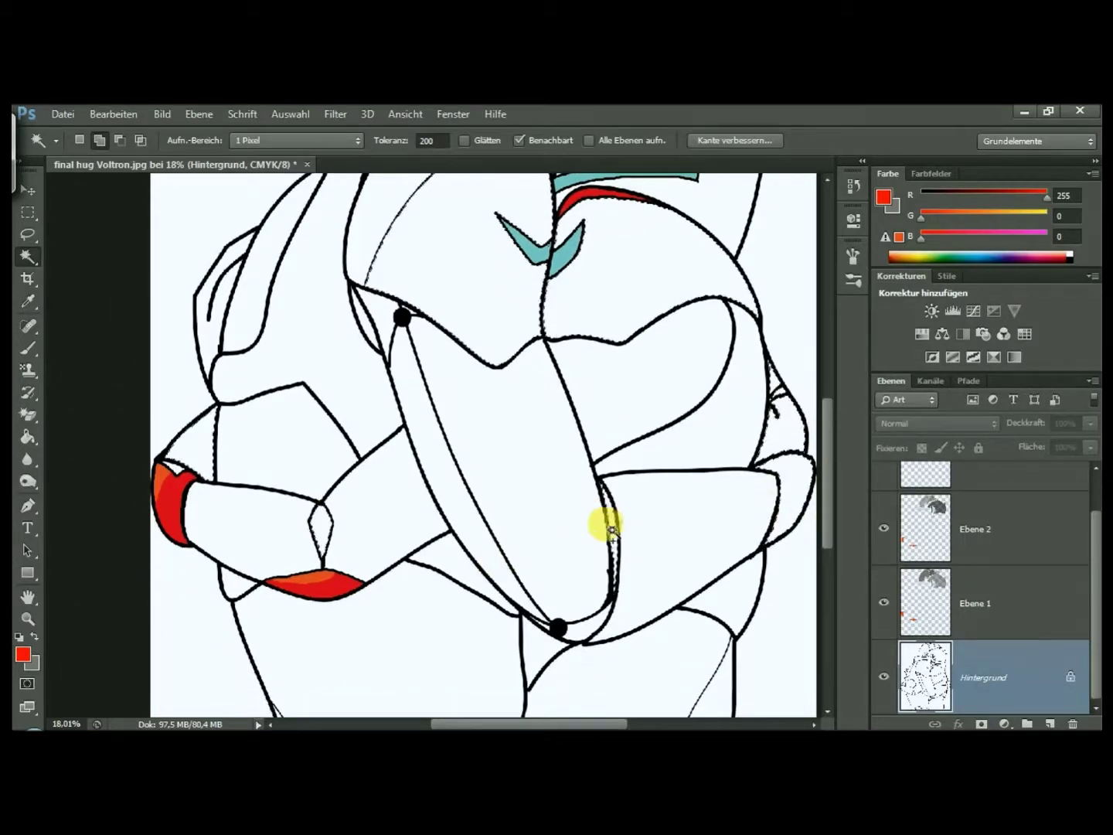
scroll(433, 549, "down", 3)
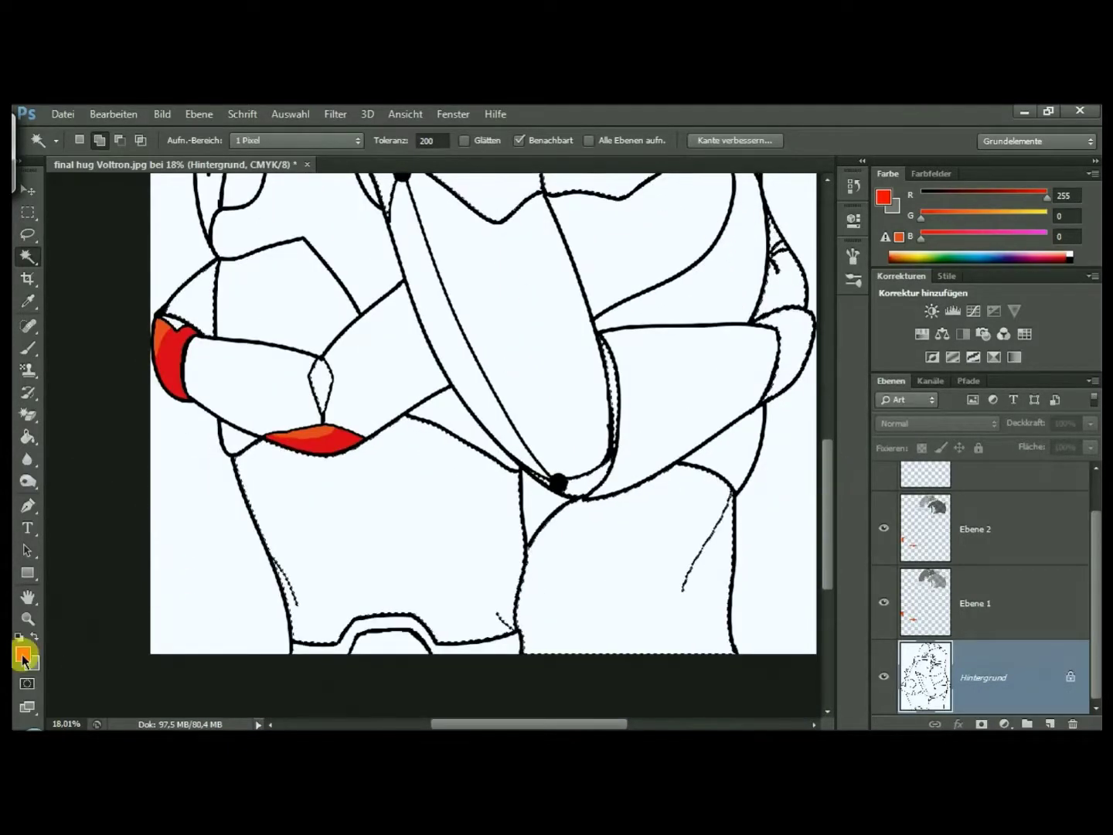
left_click(23, 655)
left_click(571, 311)
scroll(261, 498, "down", 2)
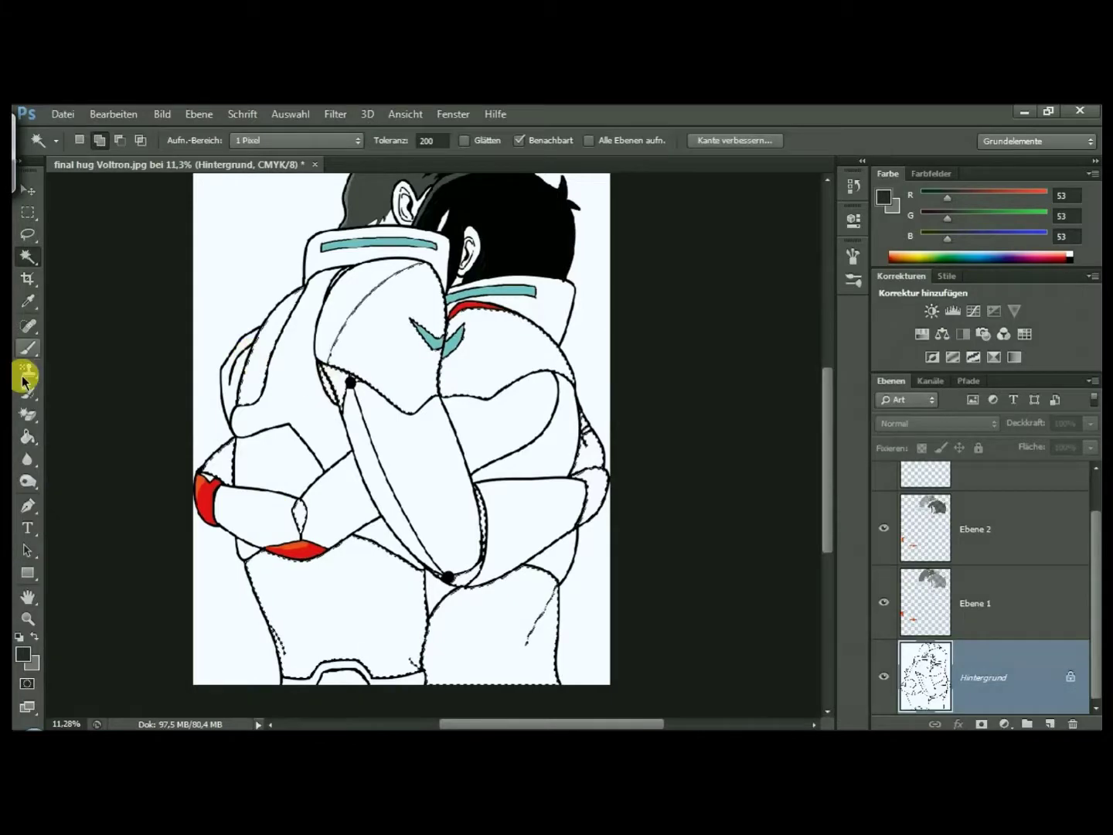
Fill the selected armour panels dark grey on Ebene 1.
left_click(27, 437)
left_click(950, 602)
left_click(492, 622)
Lasso an armour shading area and fill the armour and lower leg black on Ebene 2.
left_click(27, 233)
mouse_move(238, 402)
left_mouse_down()
mouse_move(311, 310)
mouse_move(360, 379)
left_mouse_up()
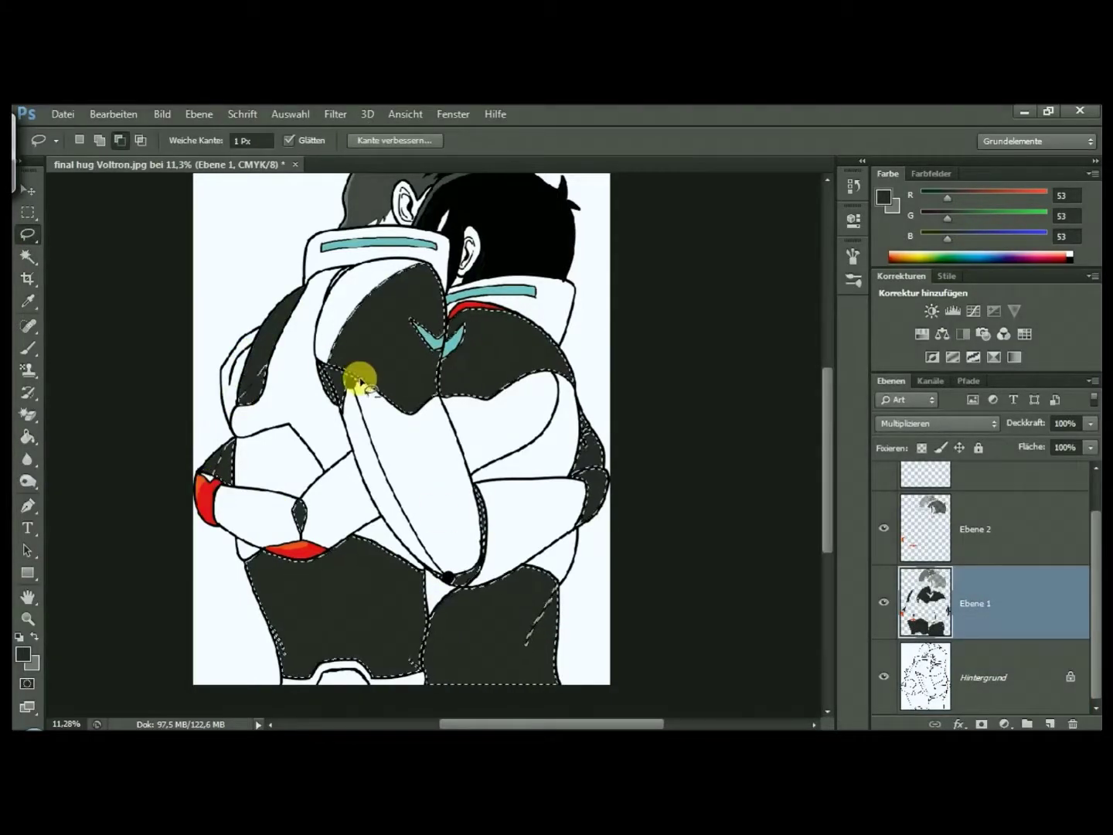
left_click(27, 437)
left_click(974, 529)
left_click(491, 631)
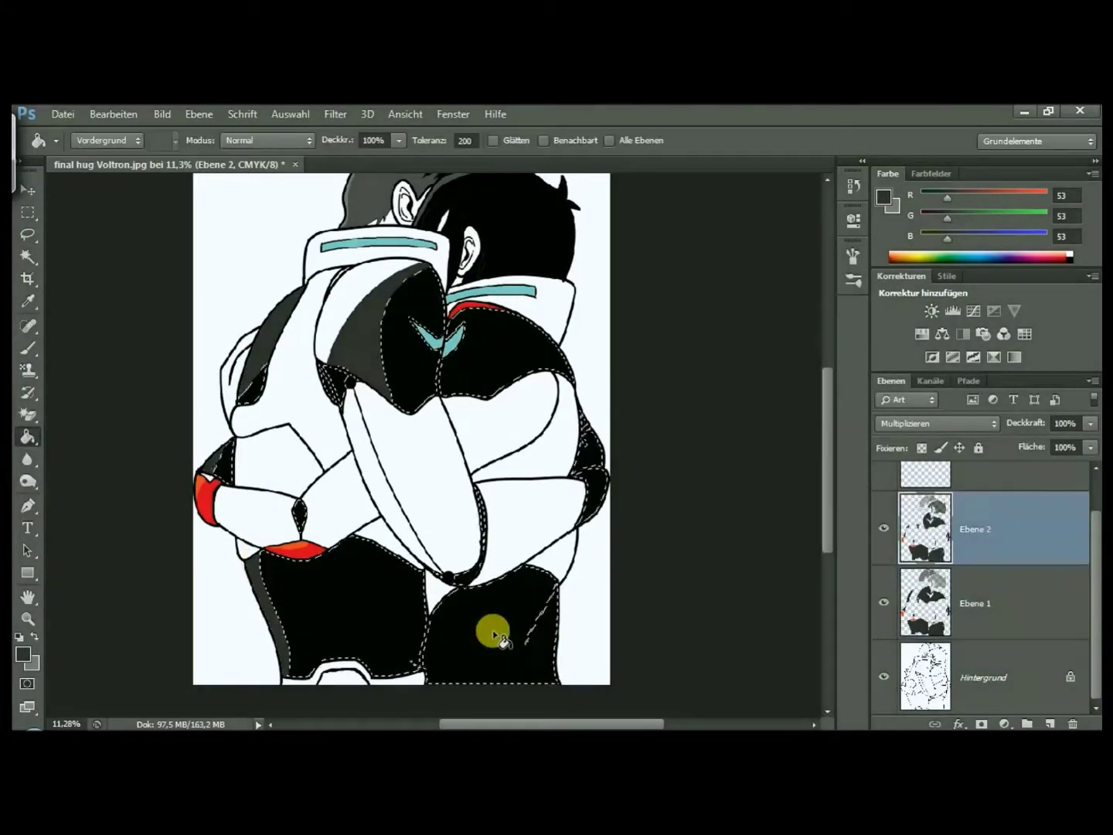
left_click(510, 348)
Select the left shoulder armour on Hintergrund and reset the paint colour to black.
key("alt+comma")
left_click(27, 266)
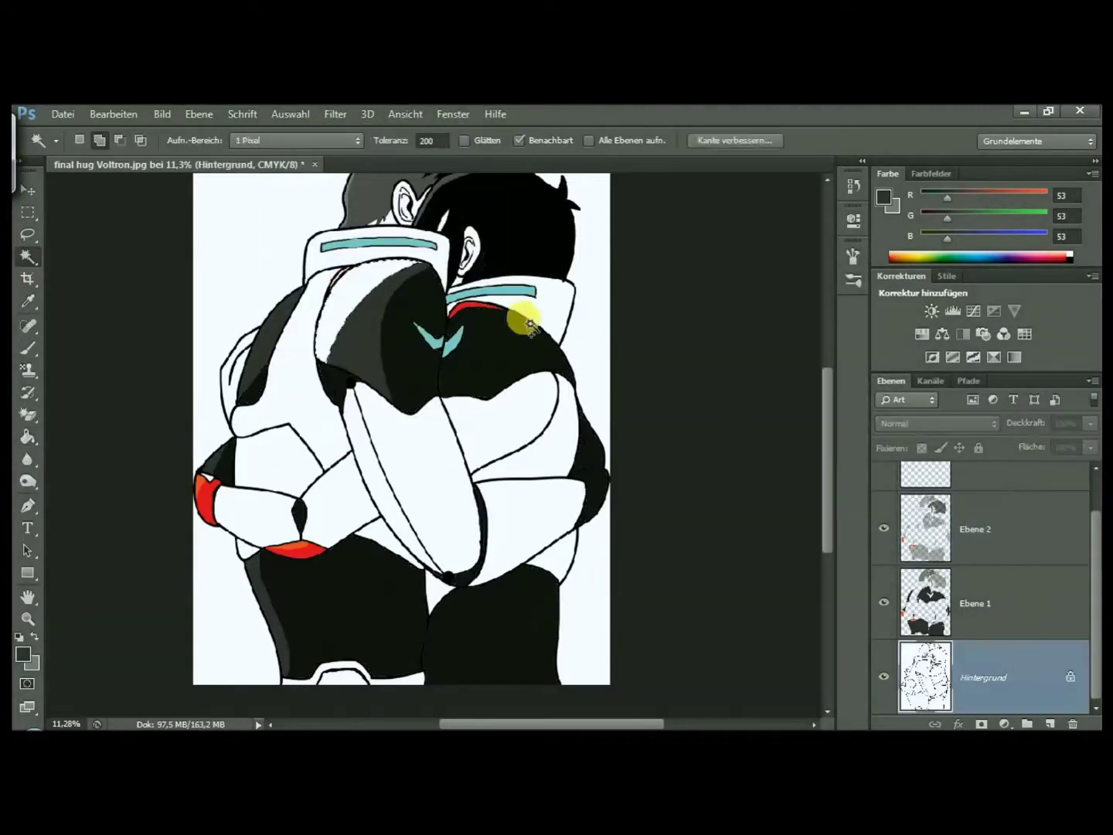
scroll(410, 440, "up", 2)
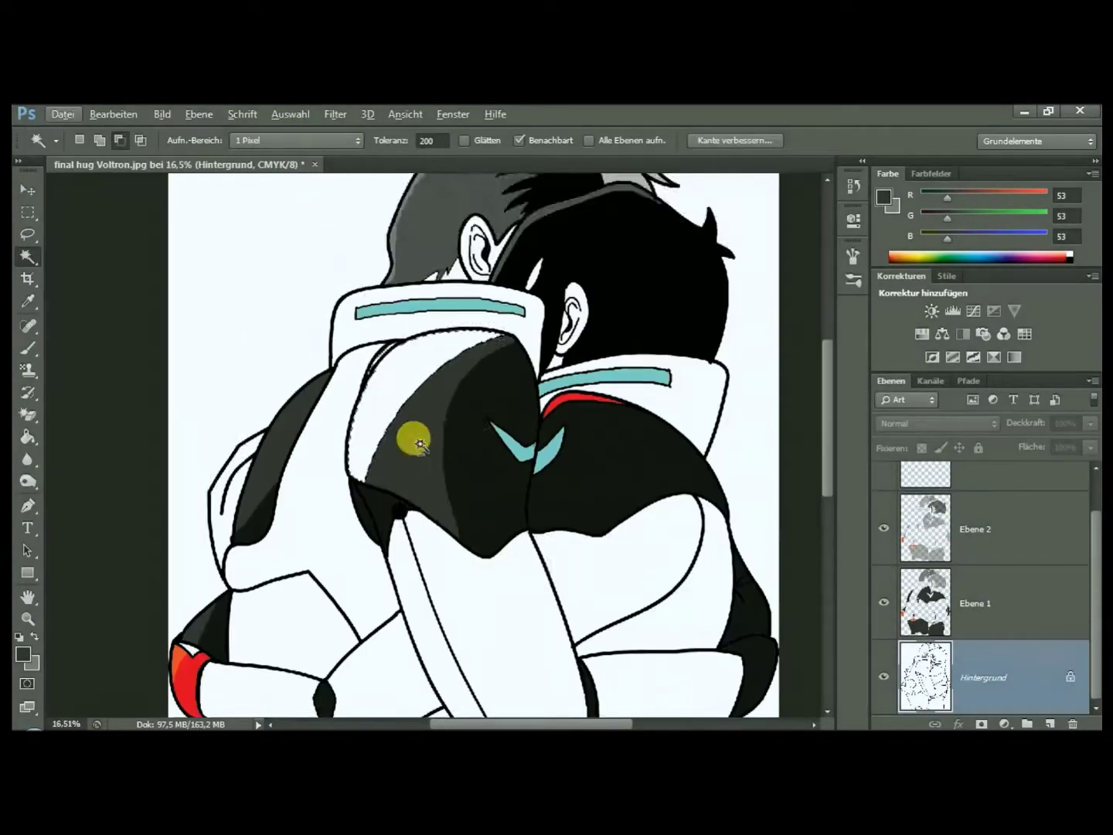
scroll(410, 437, "down", 1)
left_click(27, 437)
left_click(18, 636)
left_click(985, 599)
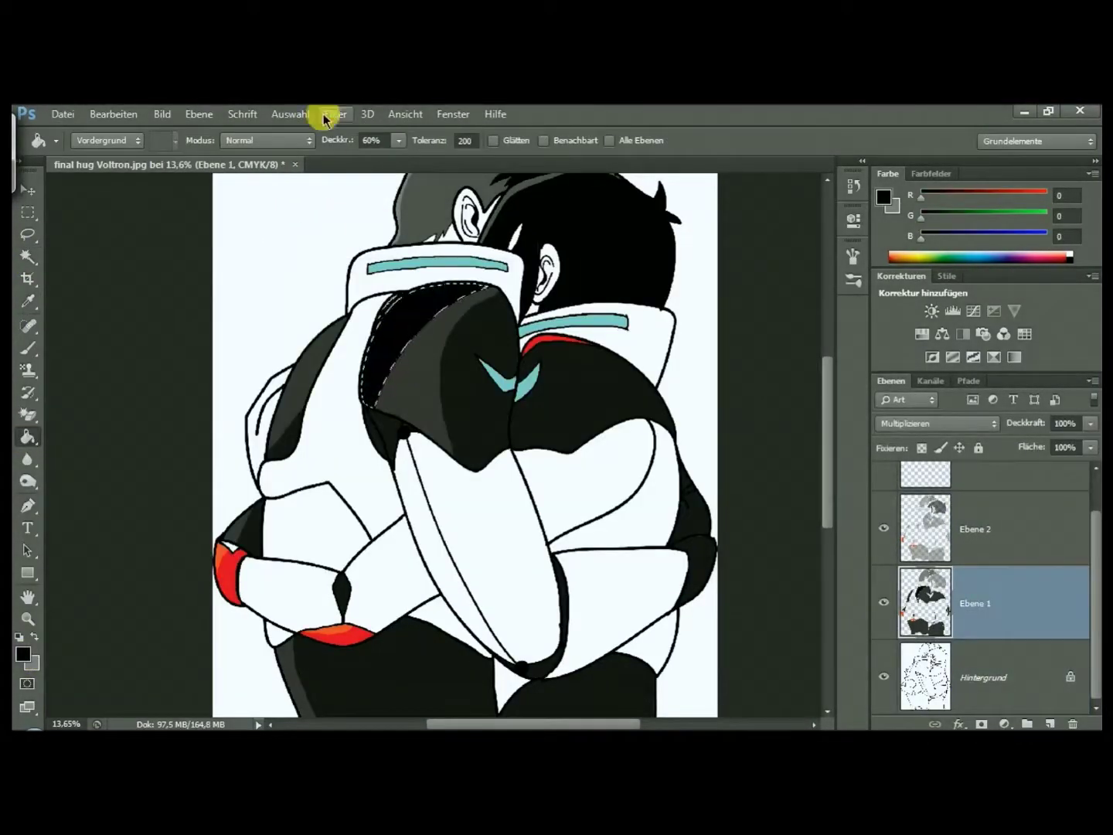
key("w")
left_click(546, 464)
scroll(827, 472, "down", 3)
Lasso the small patch at the bottom of the figures and fill it grey on Ebene 2.
key("alt+comma")
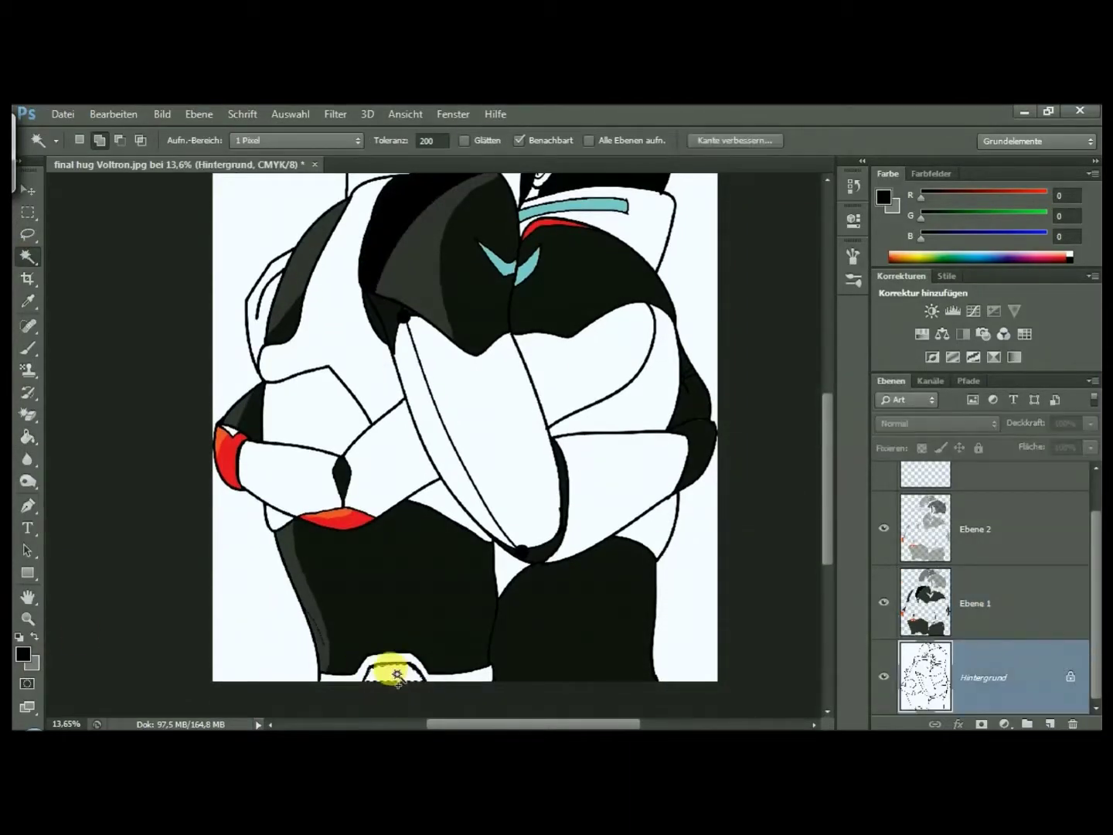
left_click(27, 436)
key("alt+period")
key("l")
left_click_drag(368, 677, 413, 672)
key("g")
key("alt+period")
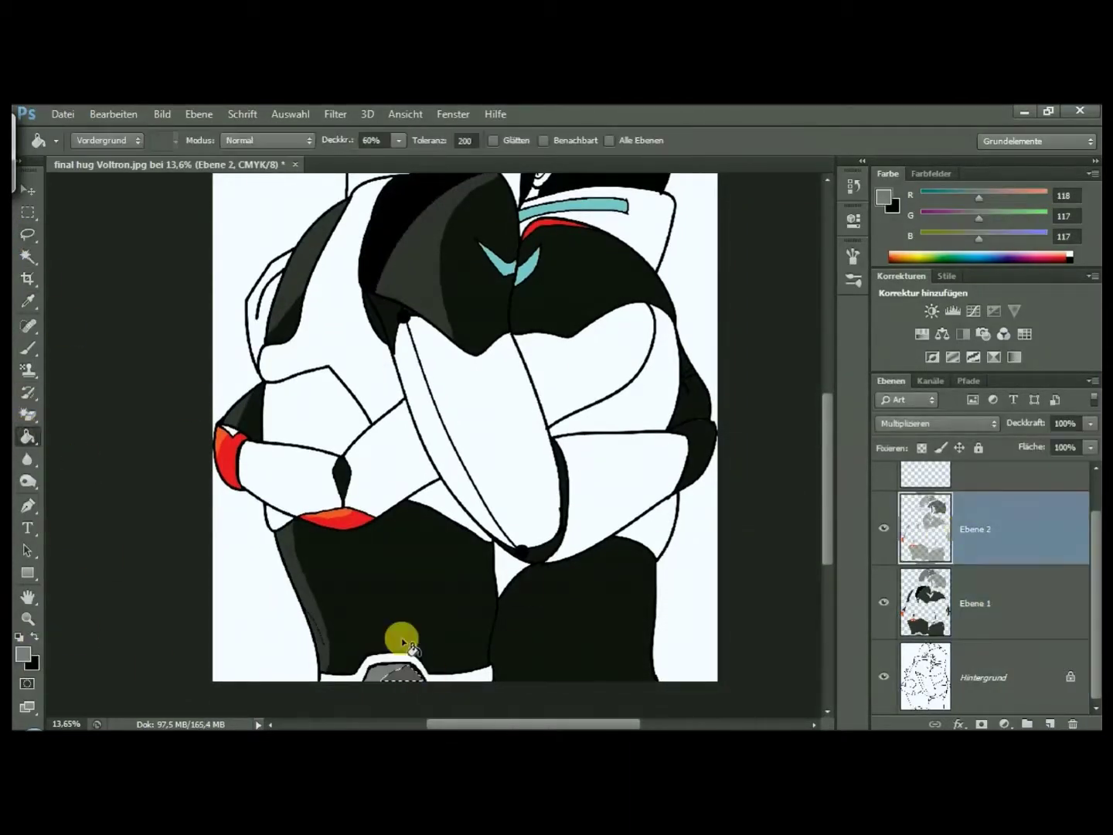
left_click(29, 256)
Choose light cyan 7af1ff as the foreground colour.
key("alt+comma")
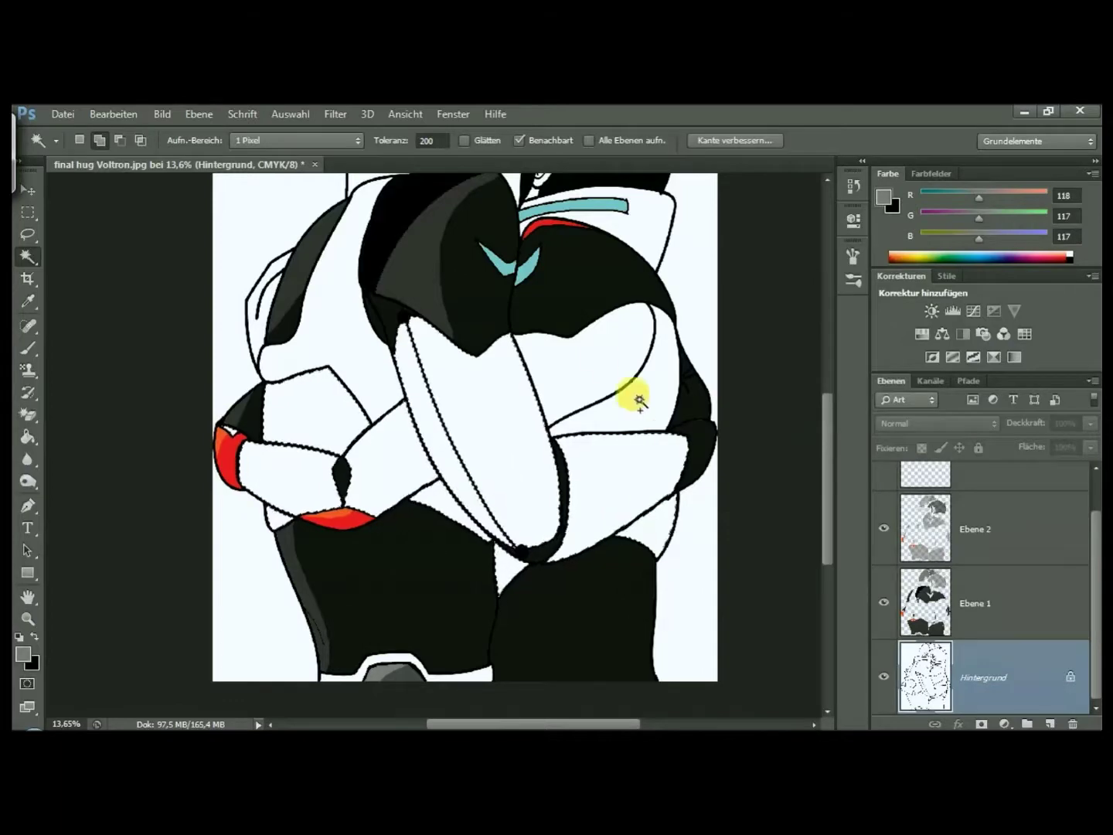
scroll(435, 298, "up", 3)
left_click(24, 653)
left_click(438, 421)
left_click_drag(316, 333, 314, 299)
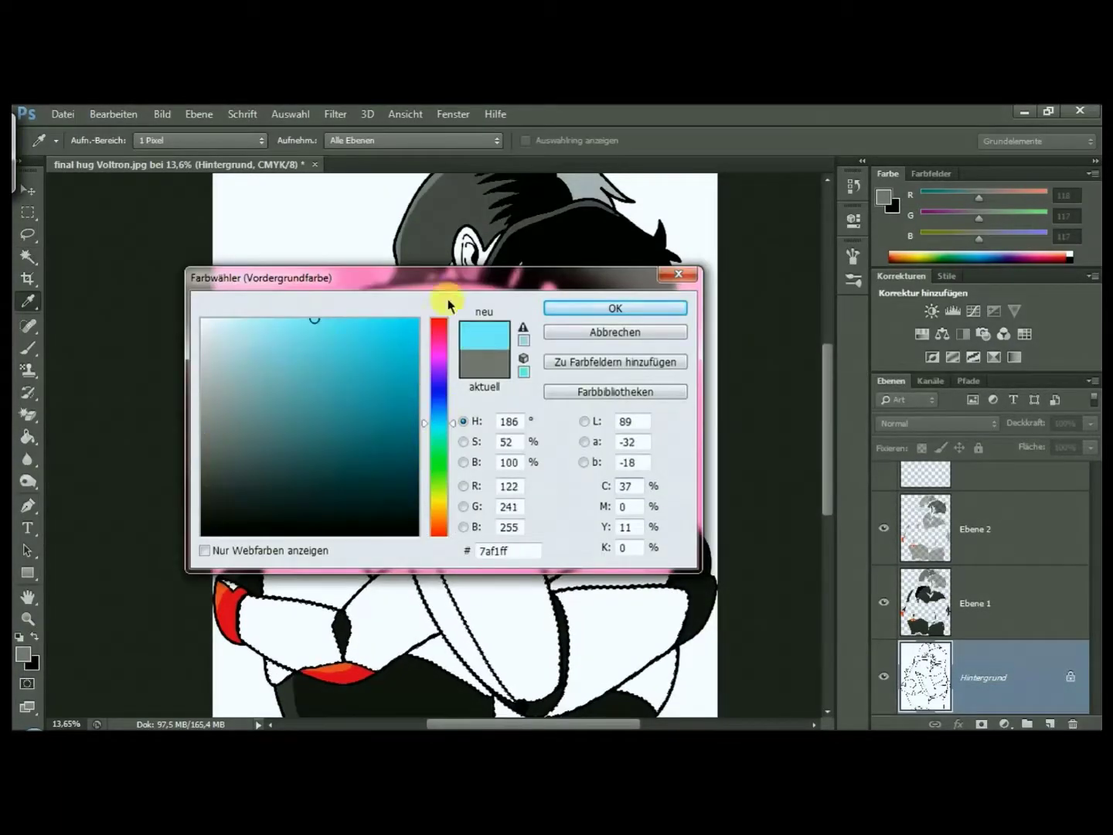
Lasso shading areas along the arm edge and fill them light cyan on Ebene 2.
key("Return")
key("alt+period")
key("l")
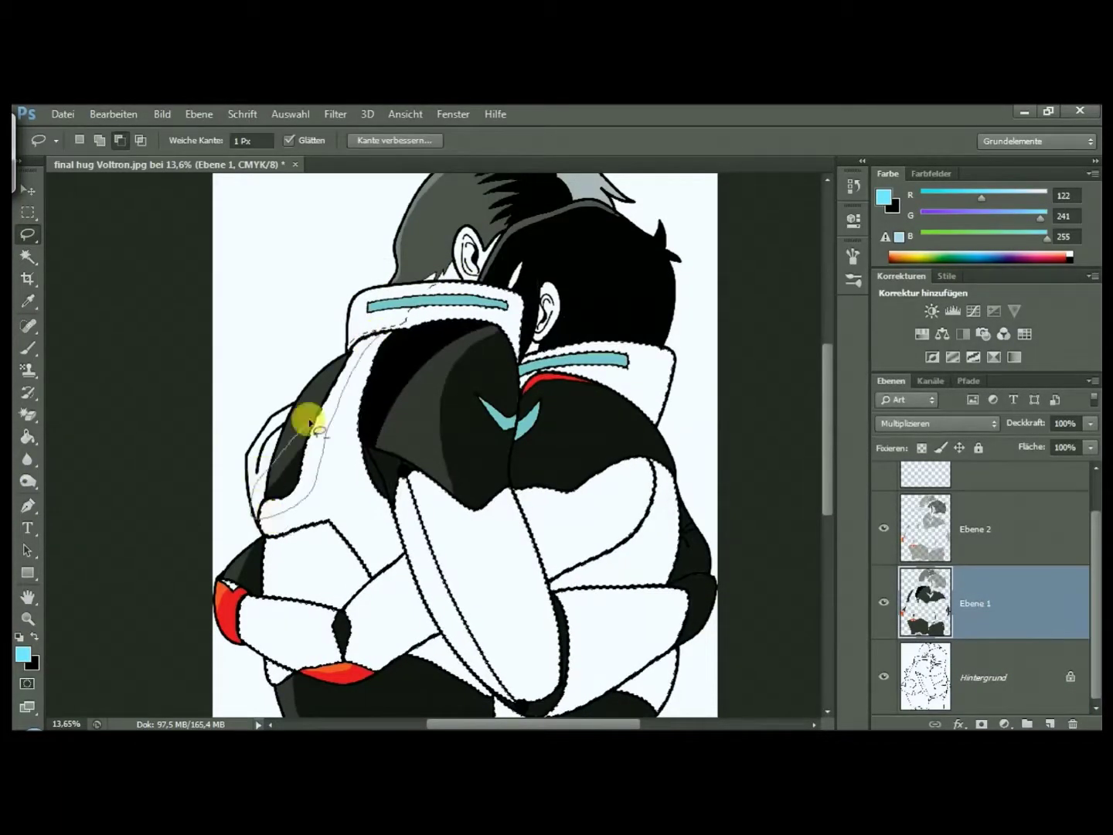
scroll(622, 446, "down", 3)
left_click_drag(240, 442, 418, 384)
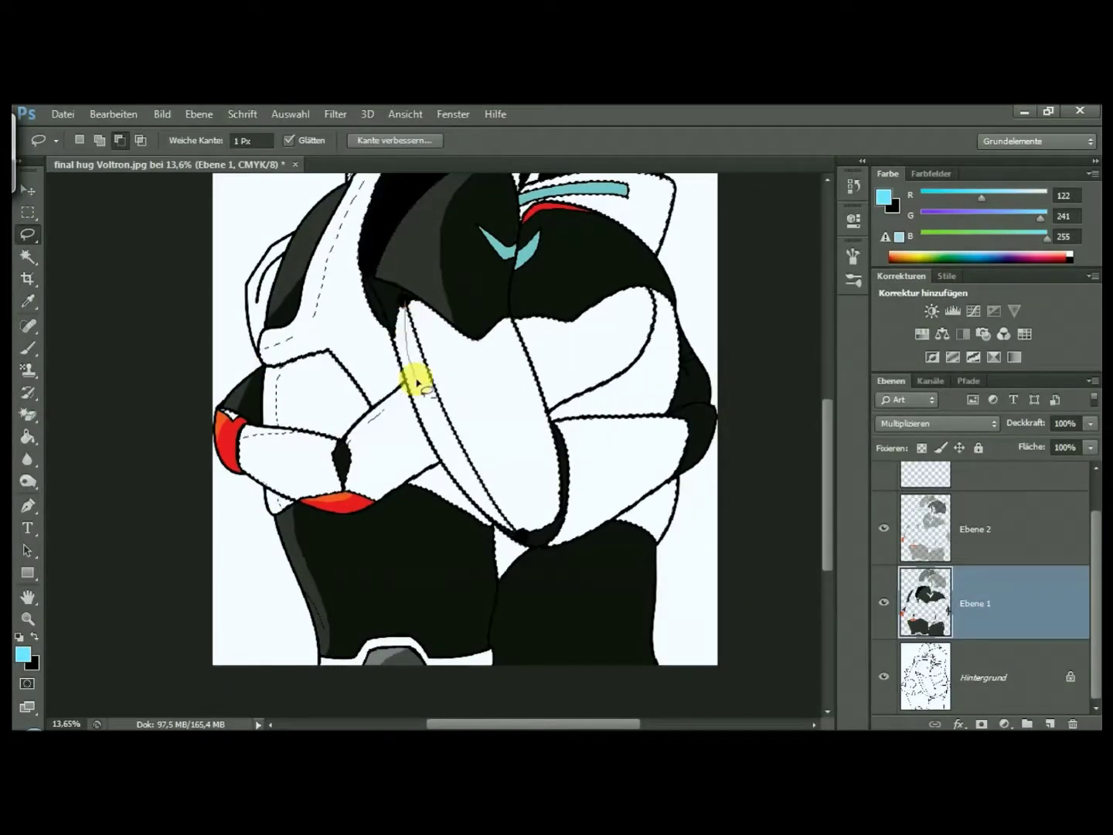
left_click_drag(450, 474, 495, 526)
key("alt+bracketright")
key("g")
left_click(596, 492)
Trace a shading area across the jacket and collar and fill it light blue.
scroll(827, 440, "up", 3)
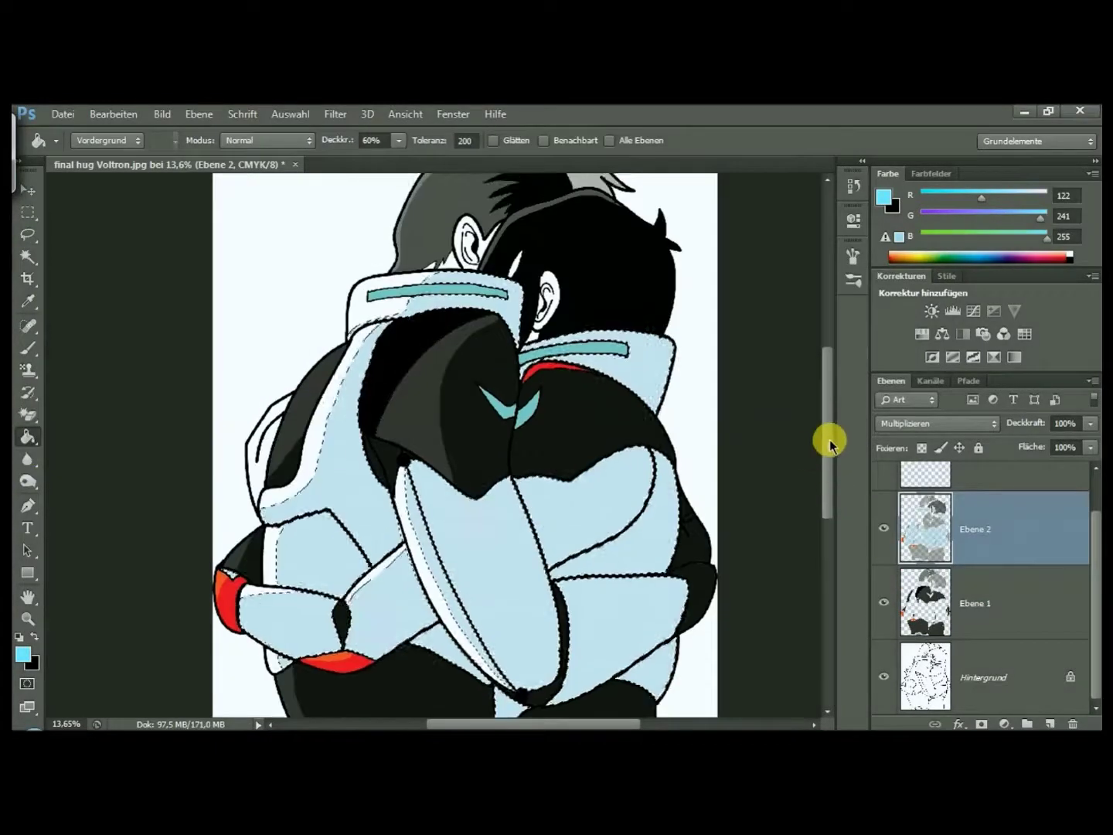
key("l")
mouse_move(378, 497)
left_mouse_down()
mouse_move(420, 447)
mouse_move(604, 463)
left_mouse_up()
left_click(28, 436)
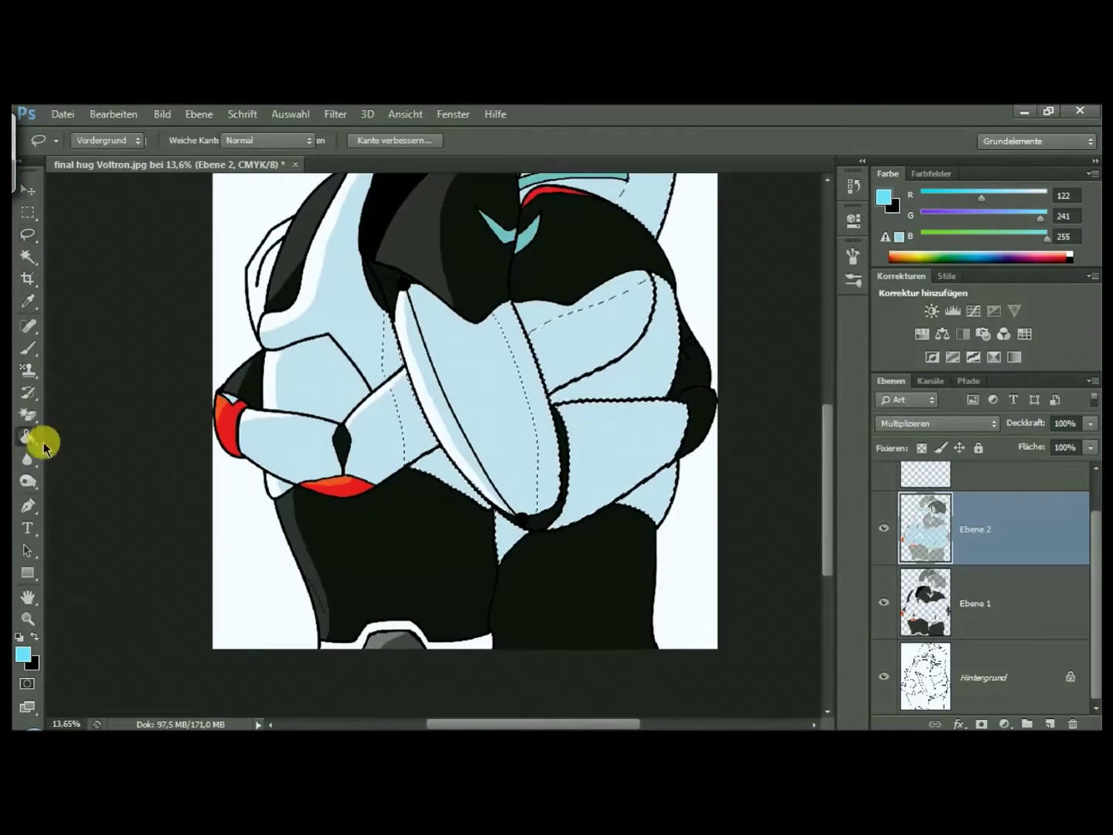
key("ctrl+shift+alt+n")
Outline another armour area, fill it light blue, and sample a dark grey from the artwork.
scroll(821, 410, "down", 5)
key("ctrl+d")
left_click_drag(442, 634, 462, 630)
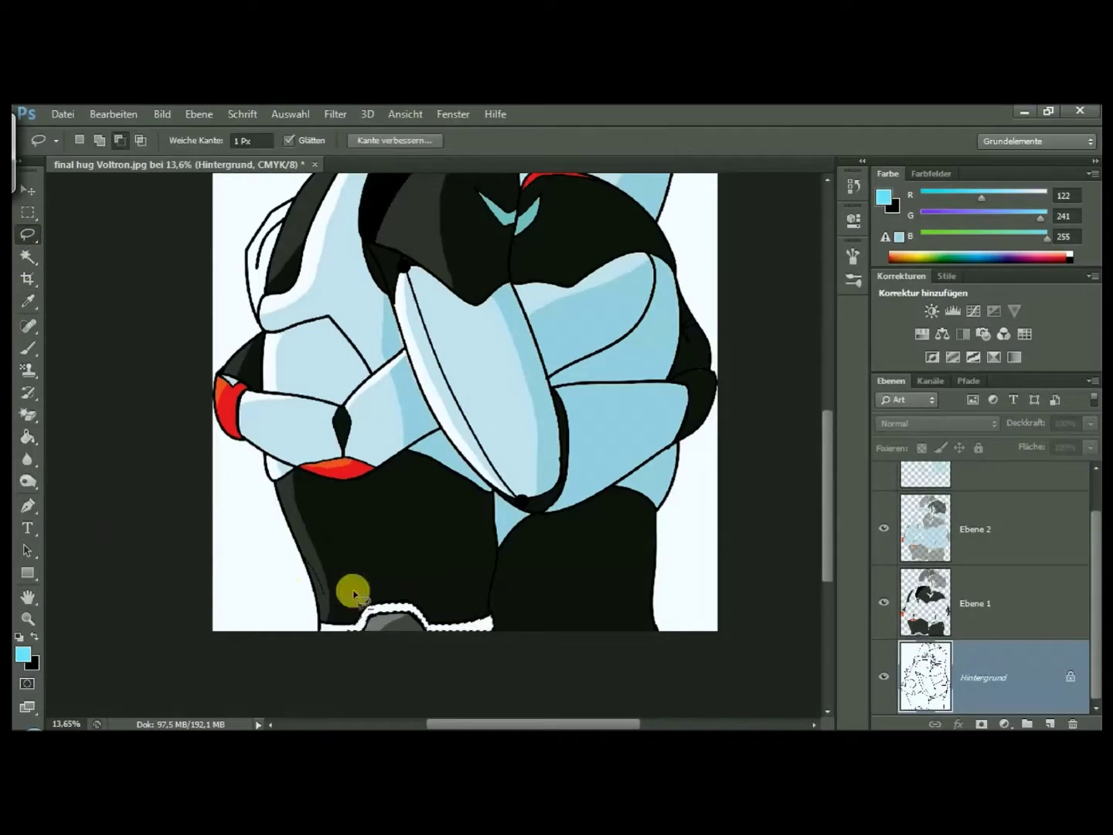
key("g")
key("alt+bracketright")
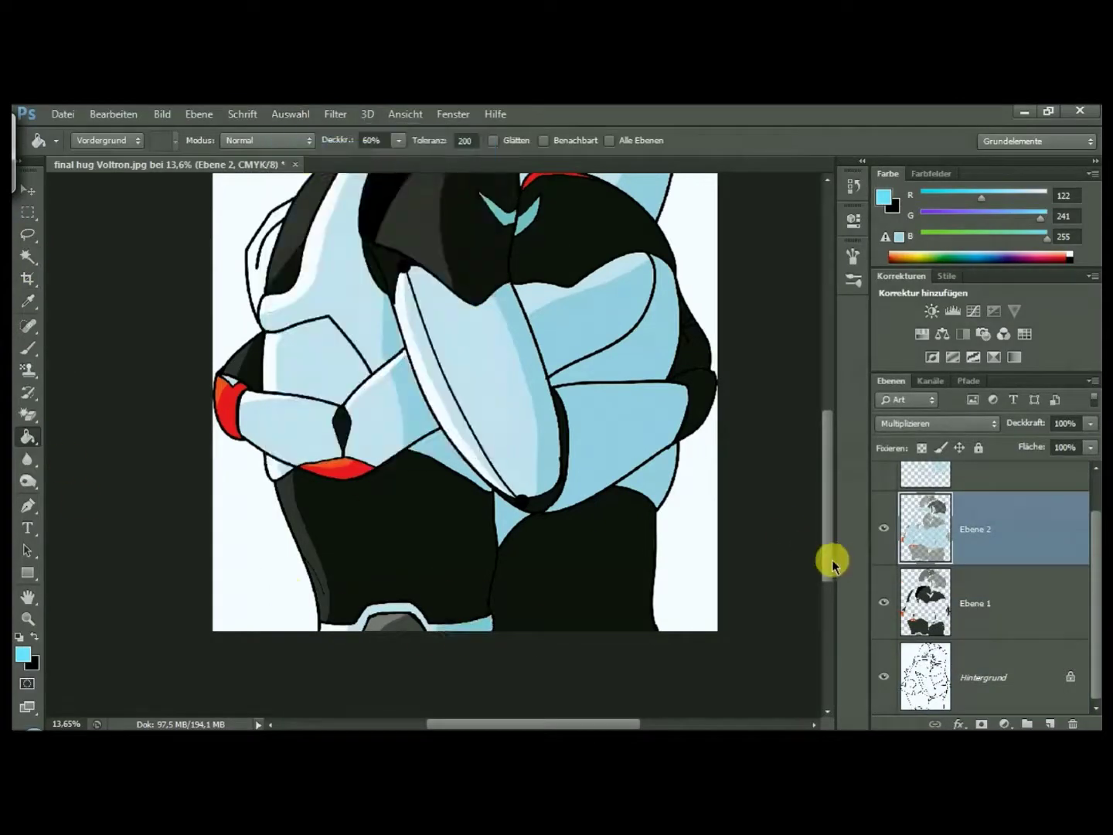
scroll(834, 567, "up", 5)
left_click(28, 436)
key("alt+bracketright")
left_click(258, 553)
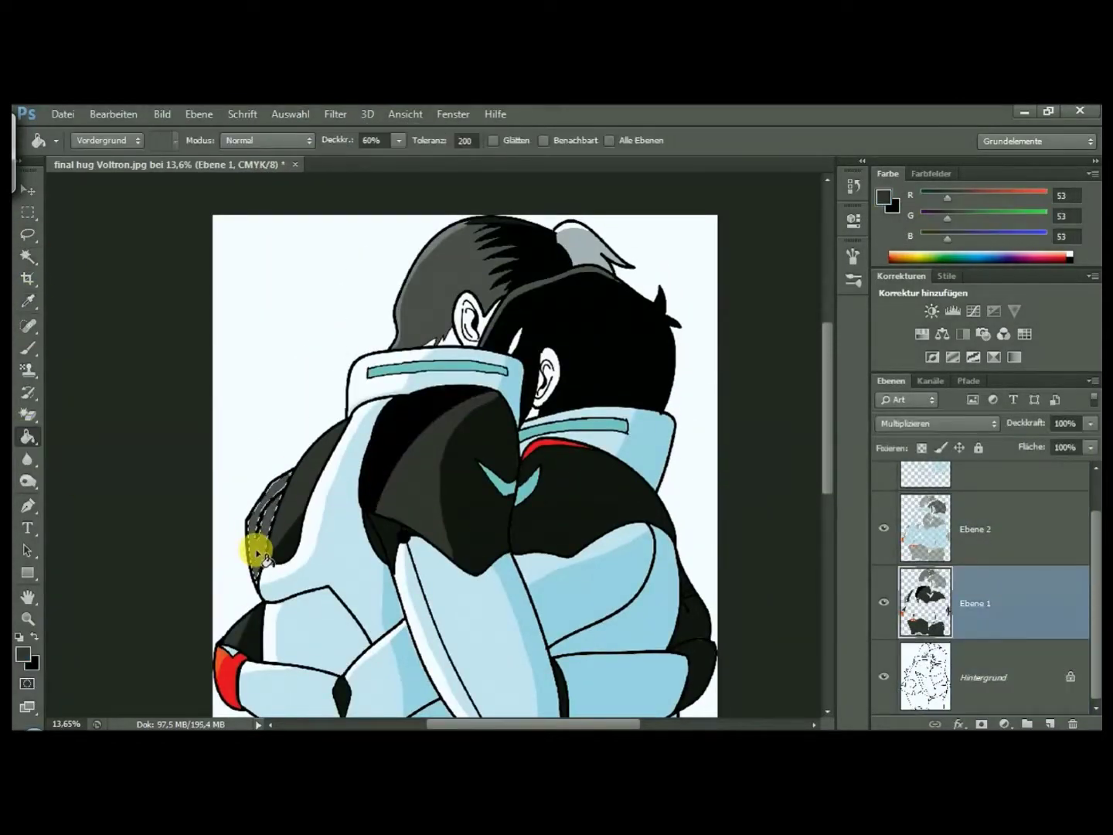
Choose a light skin tone and fill the right figure's ear on Ebene 1.
key("alt+bracketright")
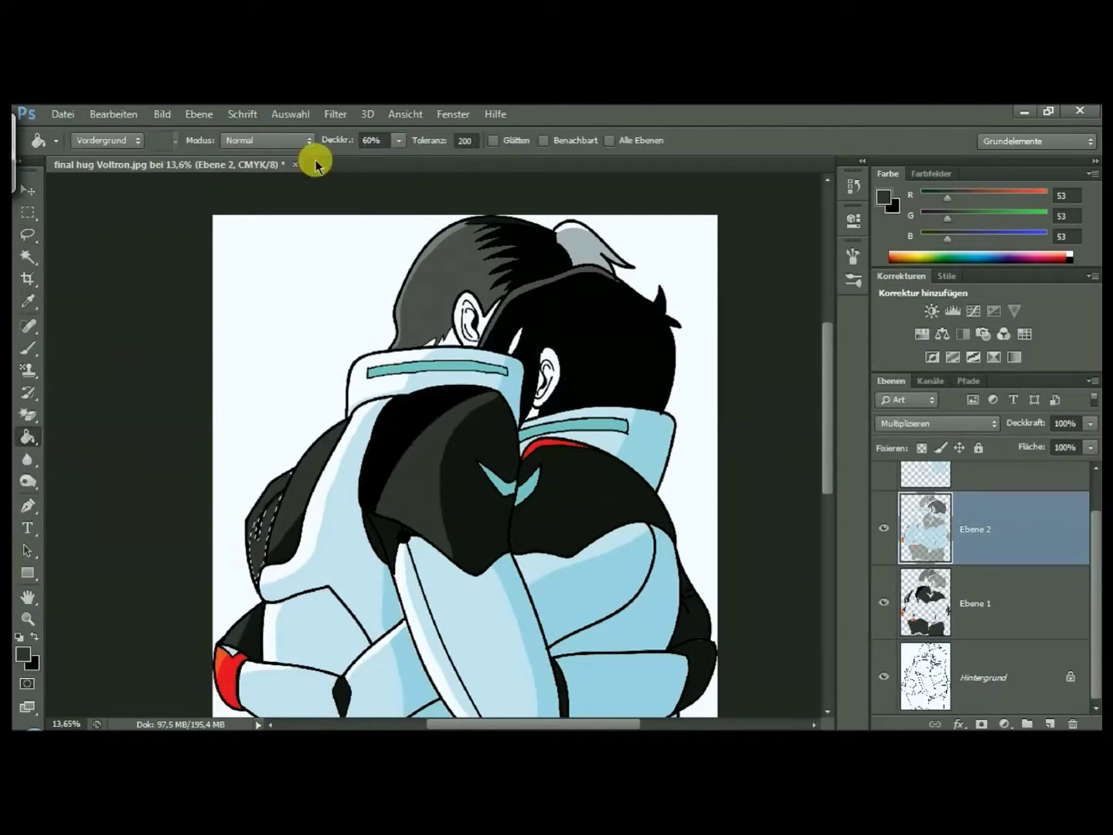
key("i")
scroll(551, 324, "up", 3)
key("alt+bracketleft")
key("alt+bracketleft")
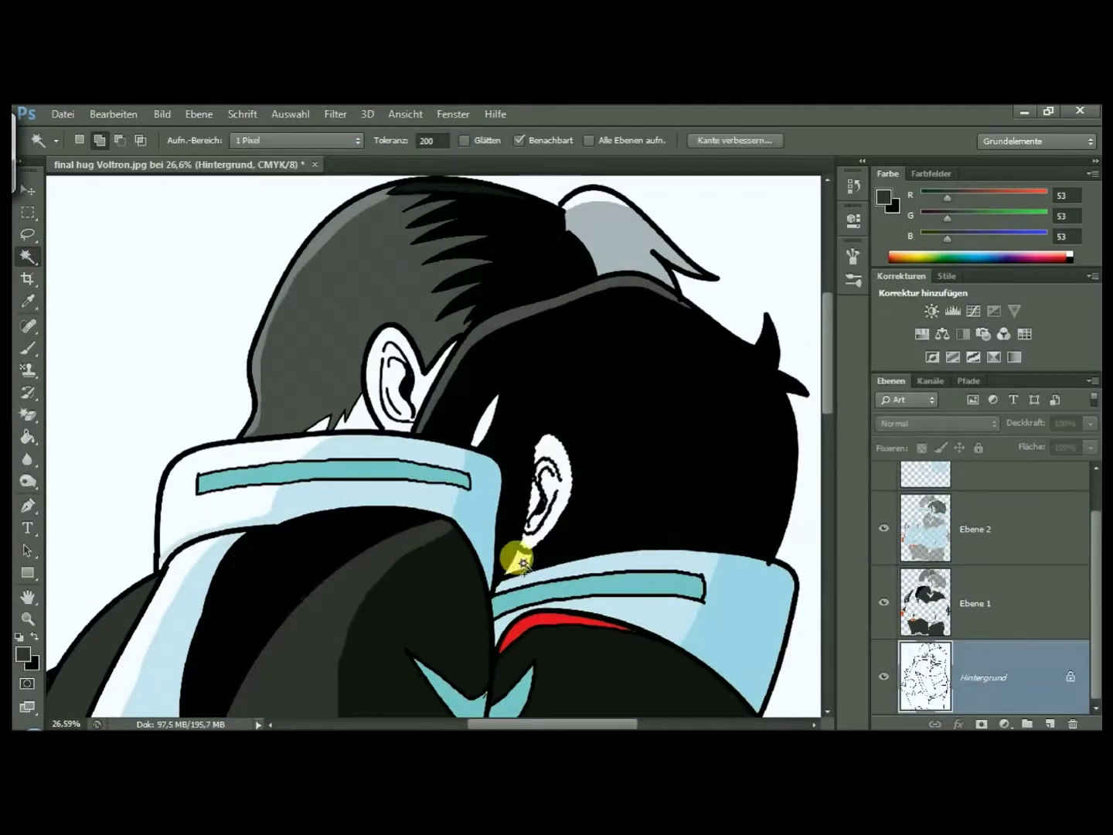
left_click_drag(274, 333, 251, 318)
key("Return")
key("g")
key("alt+bracketright")
left_click(548, 454)
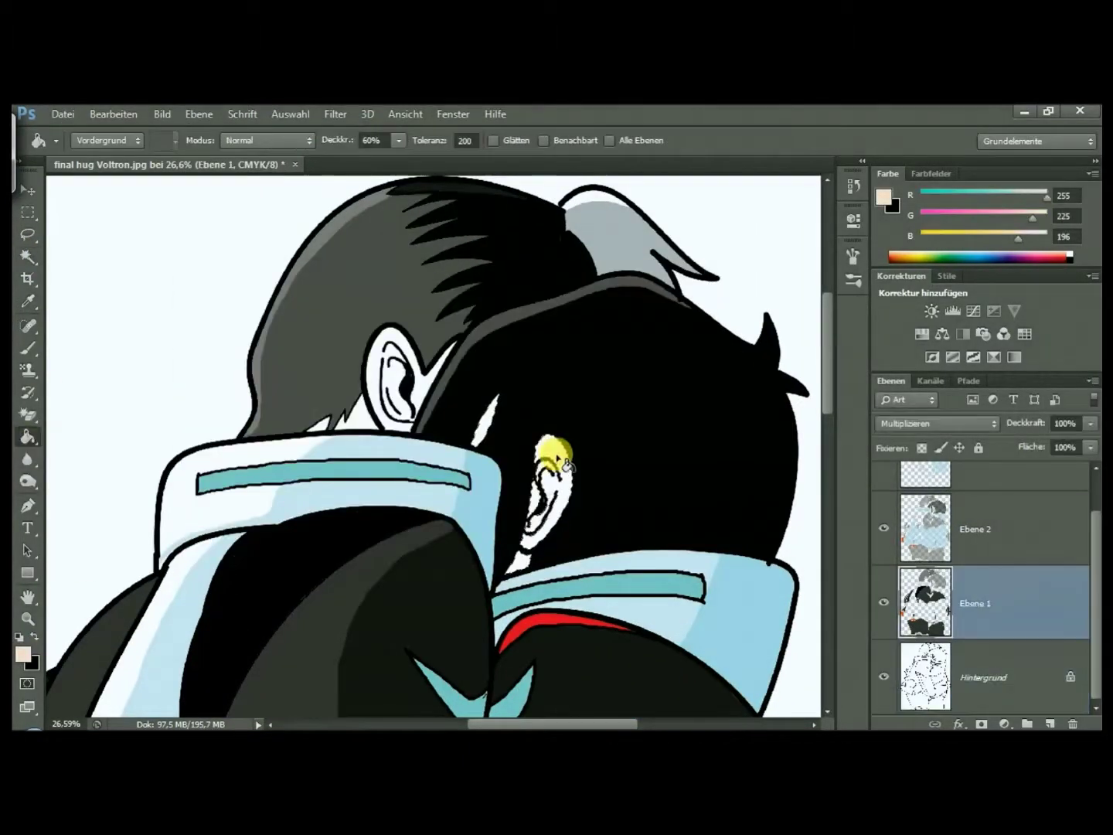
Select the ear area by colour and pick a slightly darker skin tone.
key("alt+bracketright")
key("w")
left_click(559, 447)
key("g")
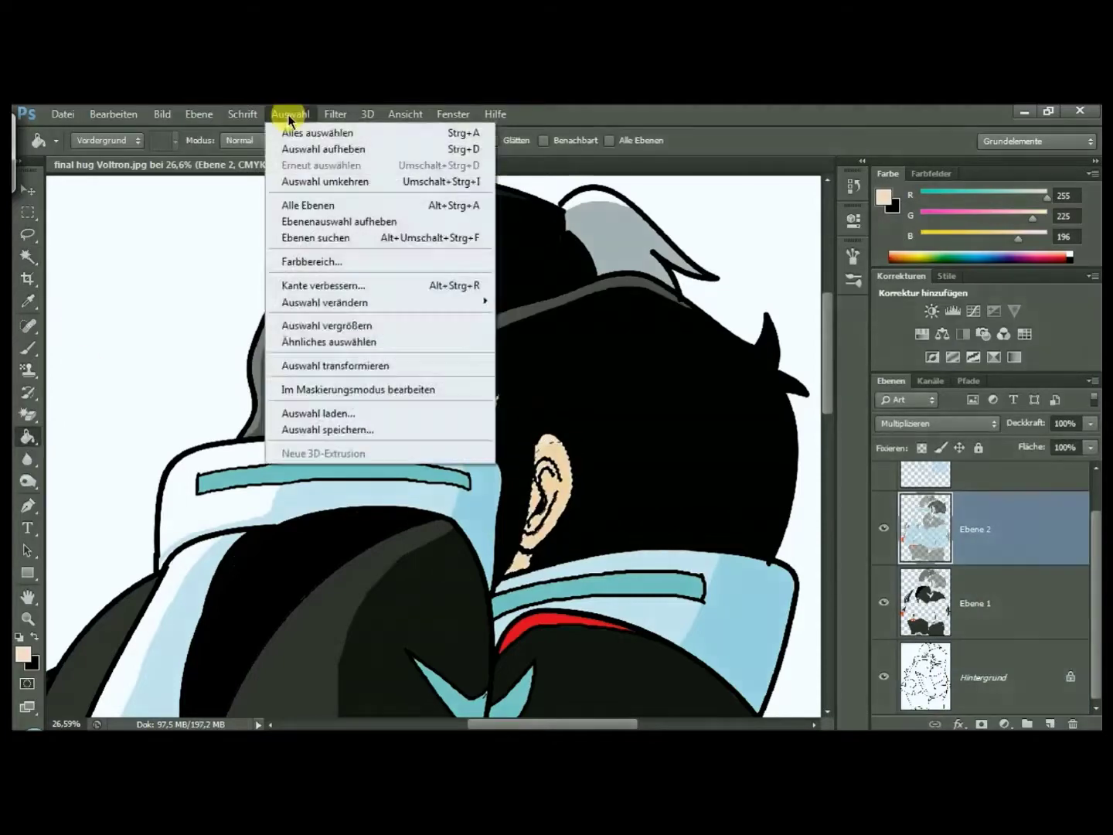
key("i")
key("alt+bracketleft")
key("alt+bracketleft")
left_click(23, 654)
left_click(242, 332)
Lasso the left figure's ear, fill it with skin tone on Ebene 2, and deselect.
key("Return")
key("alt+bracketright")
key("l")
left_click_drag(393, 323, 227, 430)
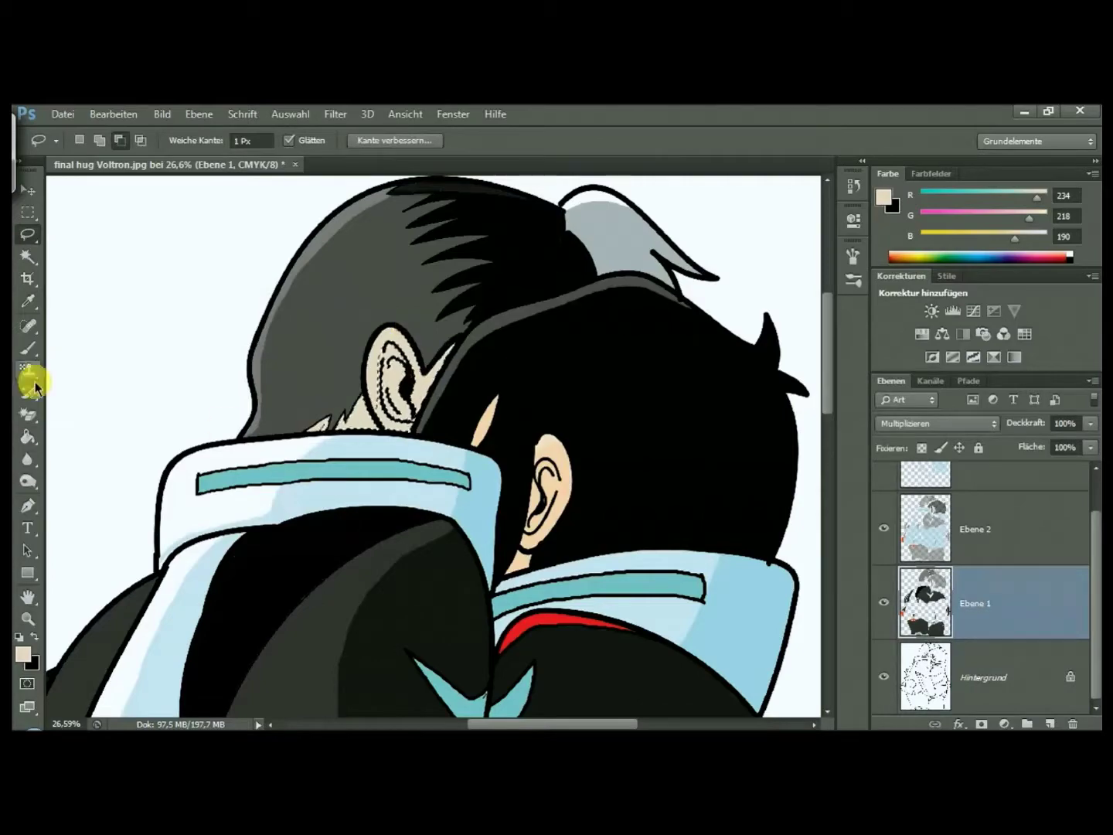
key("g")
key("alt+bracketright")
key("ctrl+d")
scroll(659, 348, "down", 5)
scroll(603, 378, "down", 3)
scroll(755, 414, "up", 3)
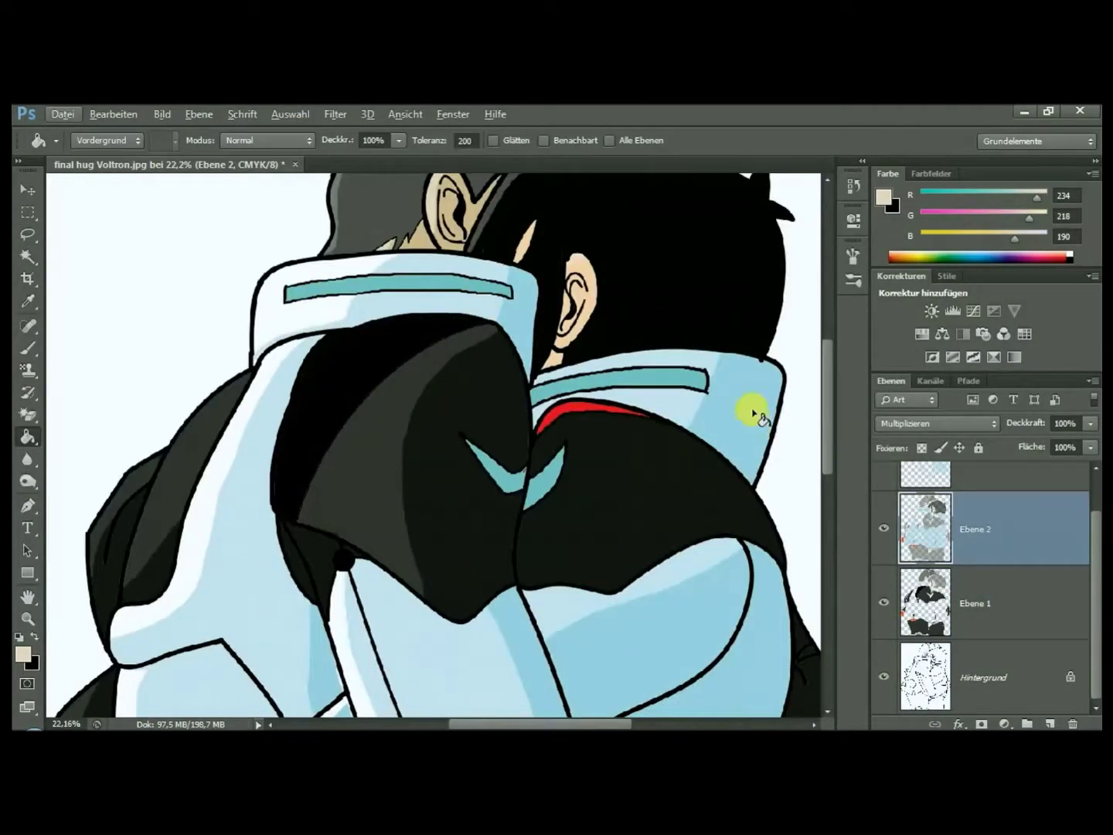
Set a bright cyan paint colour and a 69 px brush.
key("alt+bracketleft")
left_click(23, 654)
key("Return")
key("b")
left_click(89, 141)
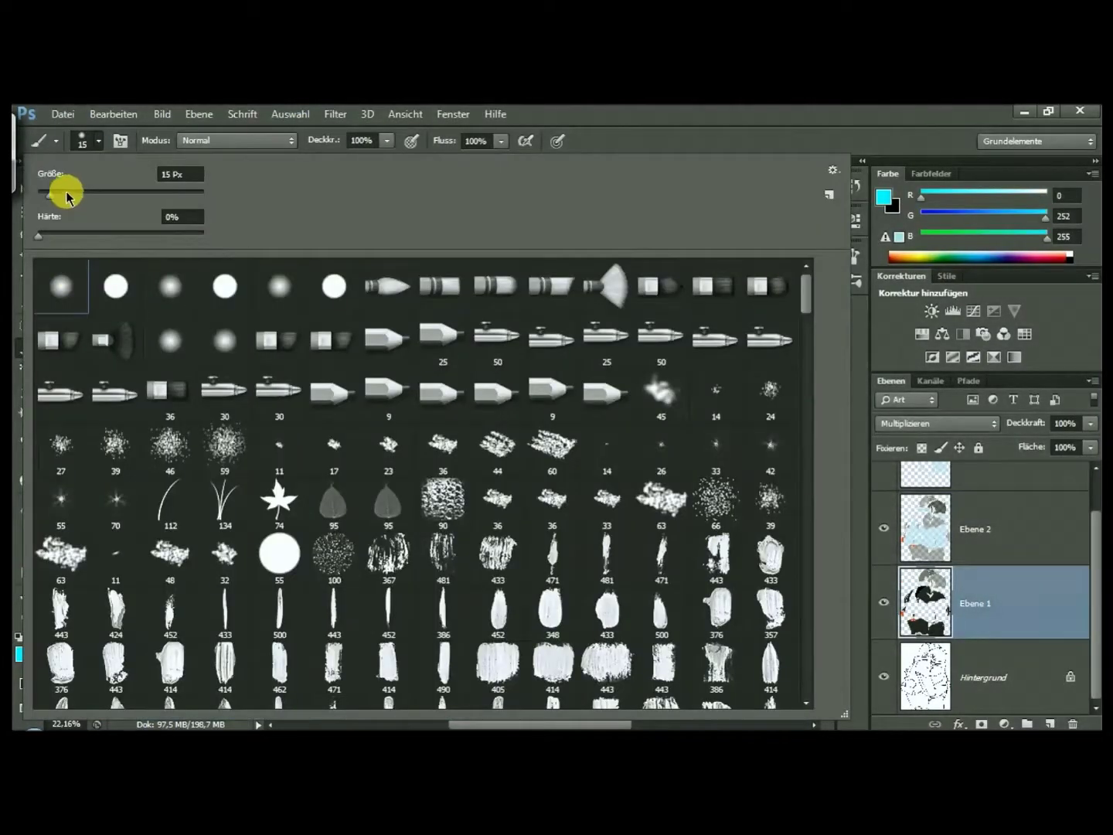
left_click_drag(76, 195, 93, 195)
key("Return")
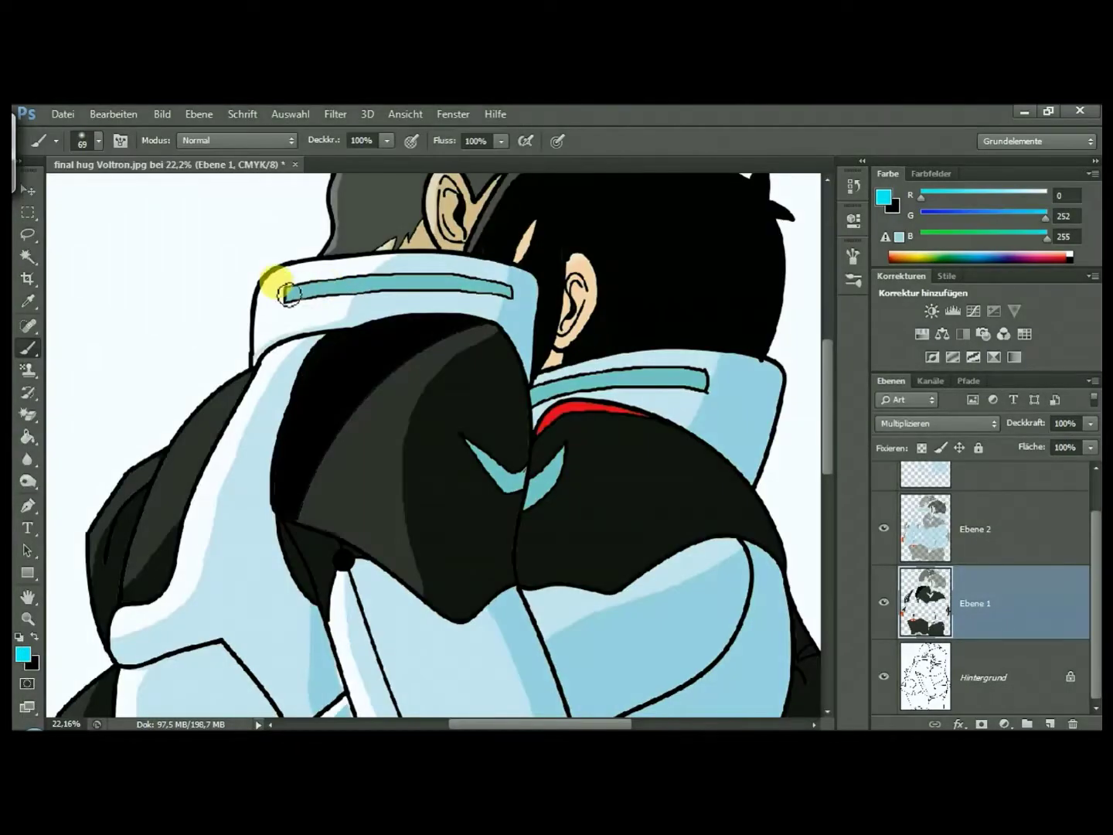
Paint cyan glow onto the collar stripes, switching between Ebene 1 and Ebene 2.
left_click(973, 553)
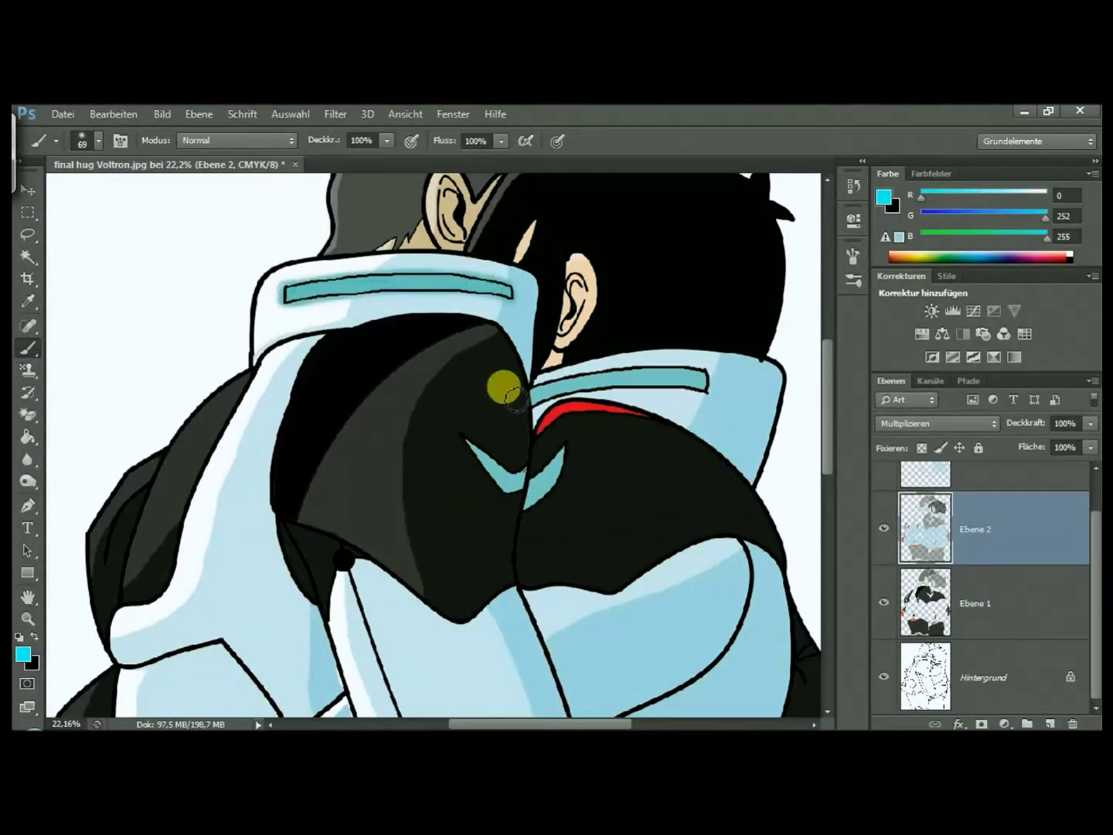
key("alt+bracketright")
key("alt+bracketleft")
key("alt+bracketleft")
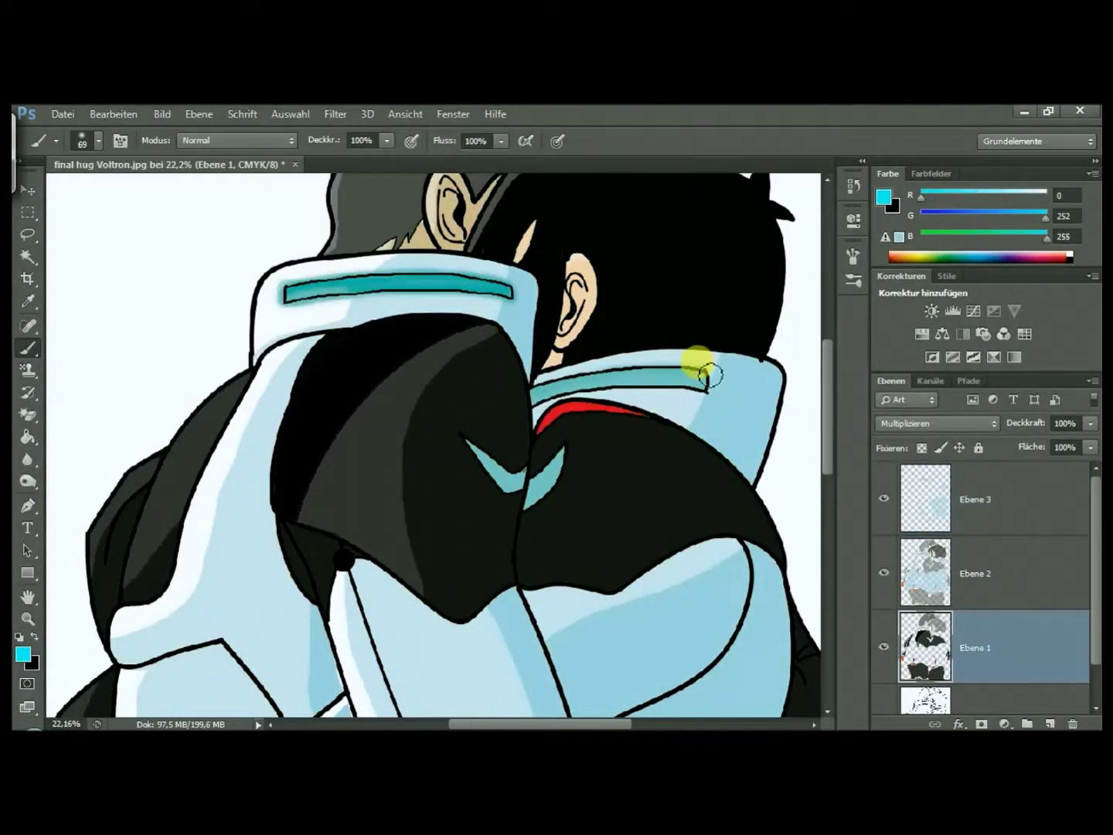
key("alt+bracketright")
key("alt+bracketright")
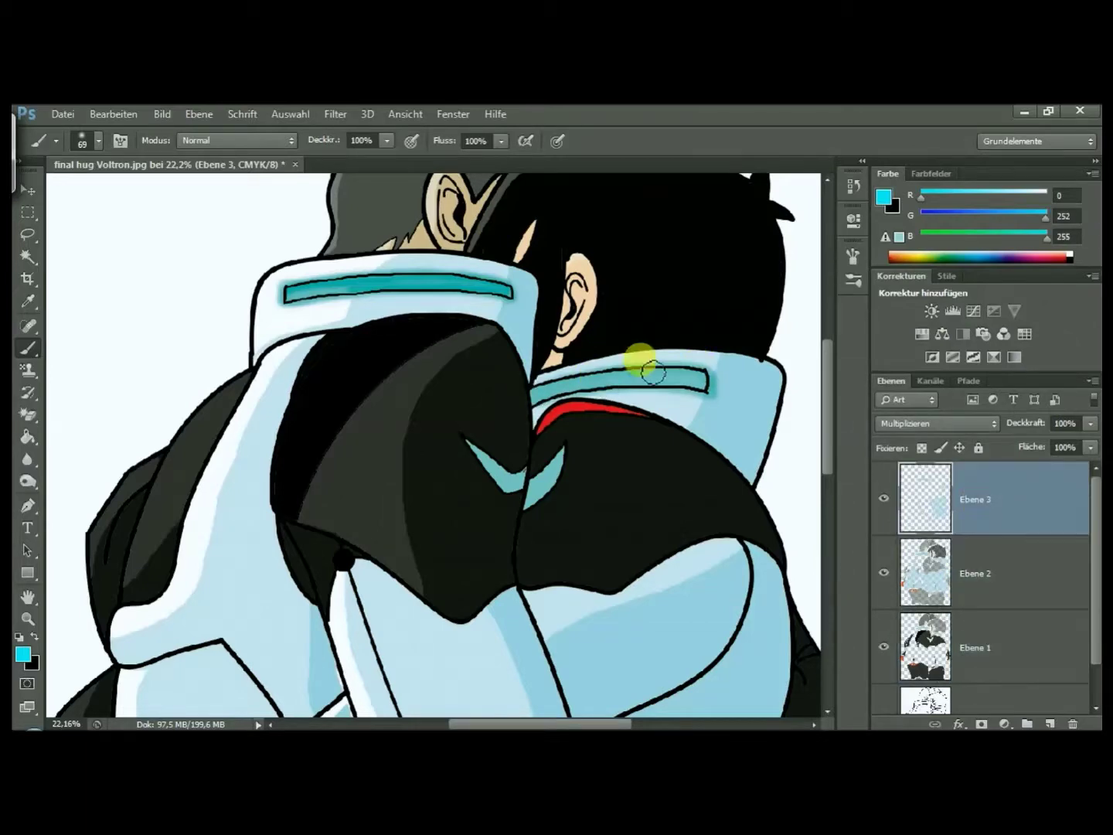
scroll(553, 381, "down", 3)
key("alt+bracketleft")
key("alt+bracketleft")
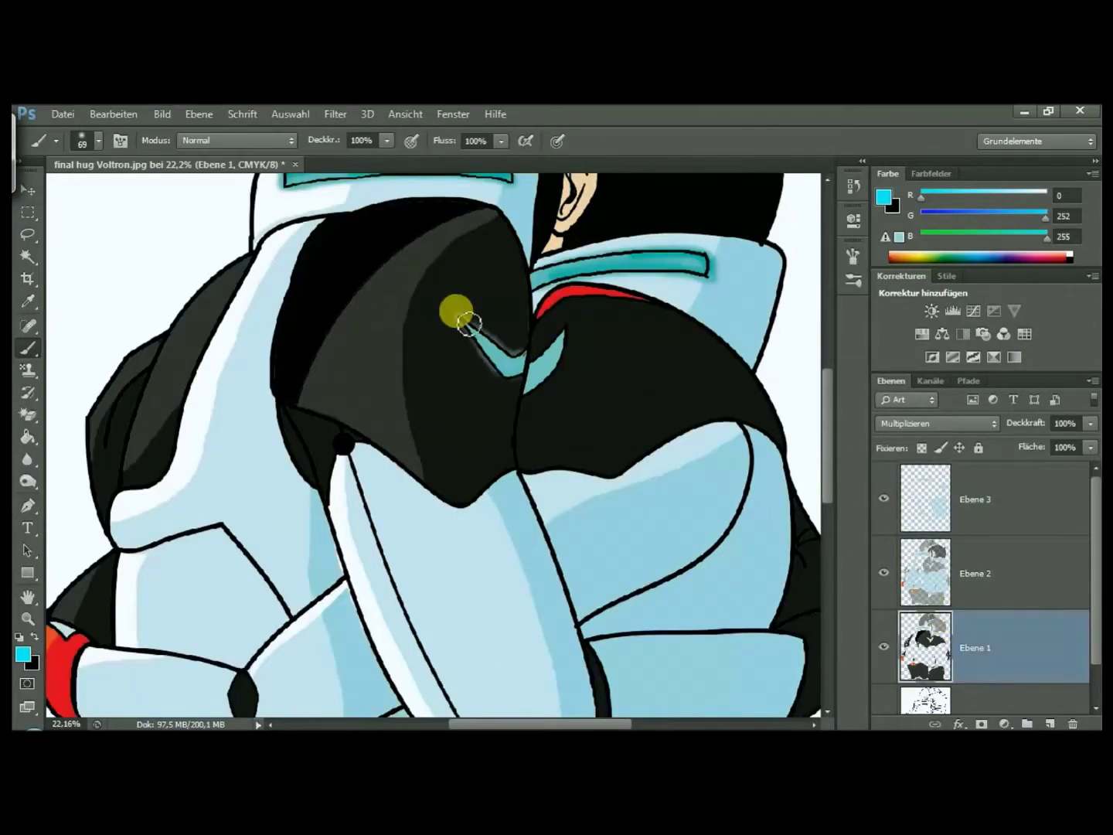
key("alt+bracketright")
key("alt+bracketright")
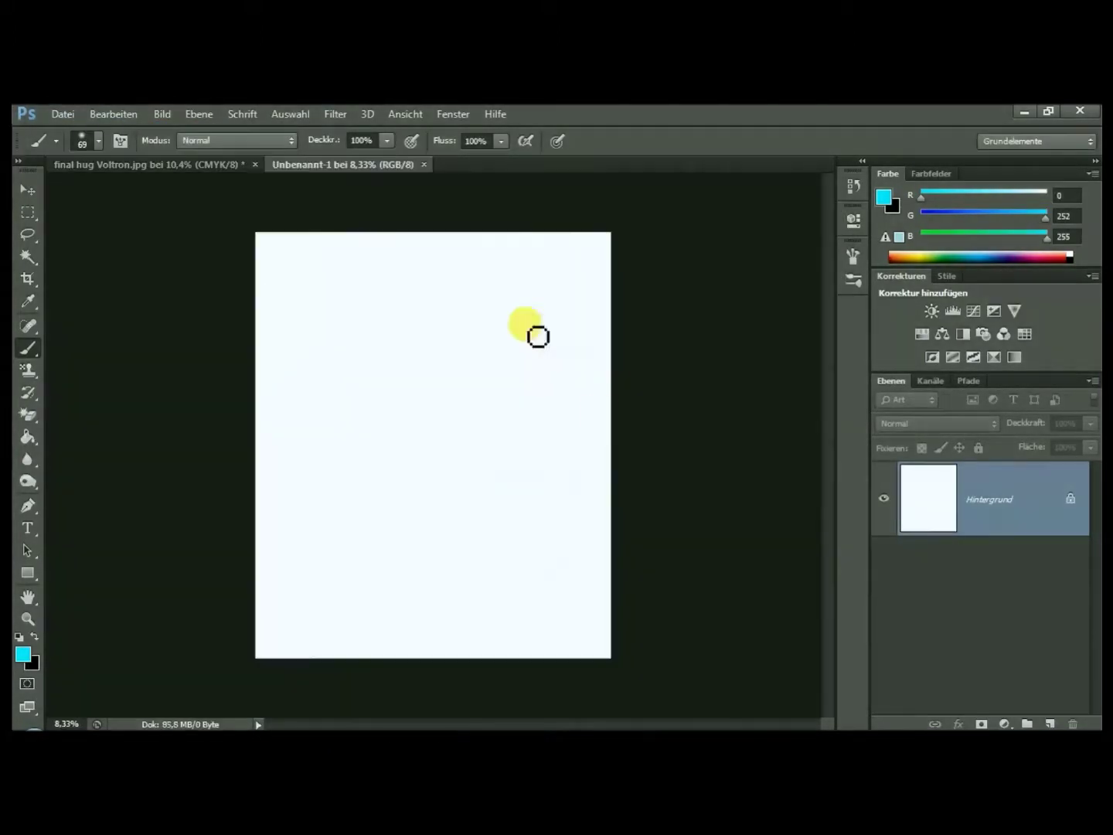
Switch to the Gradient tool with a purple foreground colour.
right_click(27, 436)
left_click(115, 432)
left_click(24, 655)
left_click(303, 324)
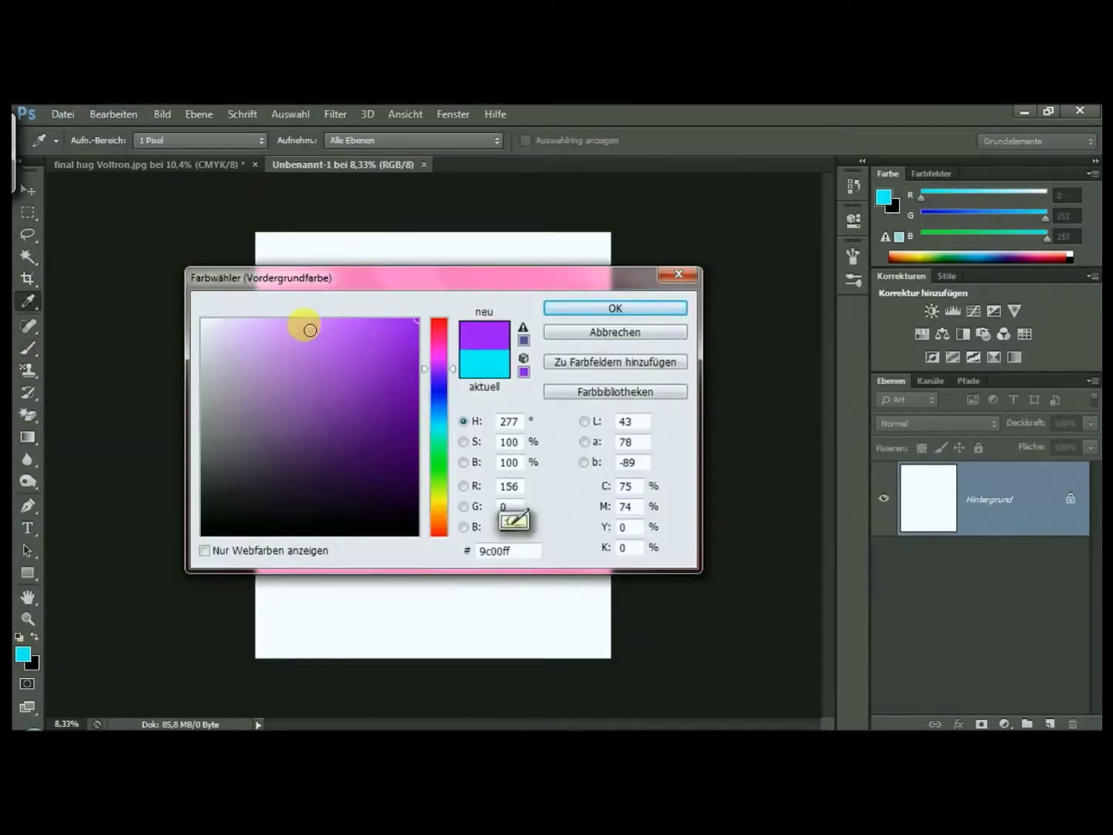
left_click(646, 308)
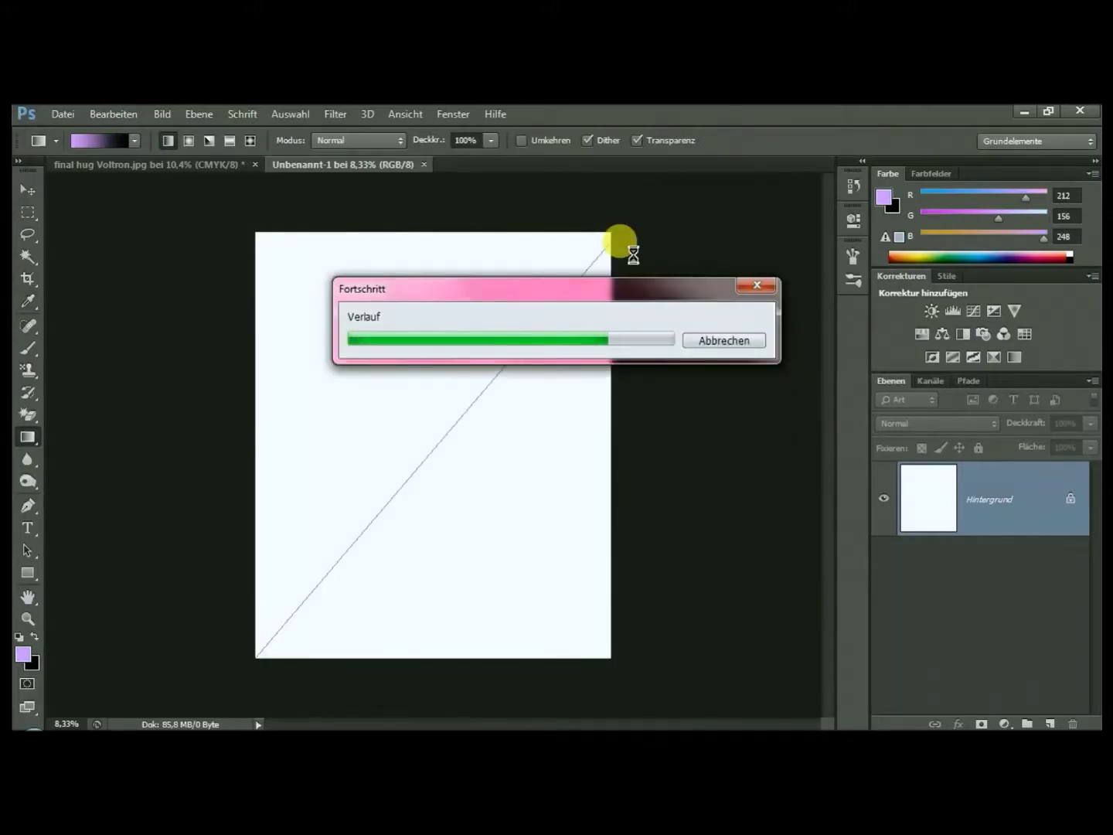
Draw a diagonal lilac-to-black gradient across the new canvas.
key("ctrl+z")
left_click_drag(255, 232, 612, 664)
key("ctrl+z")
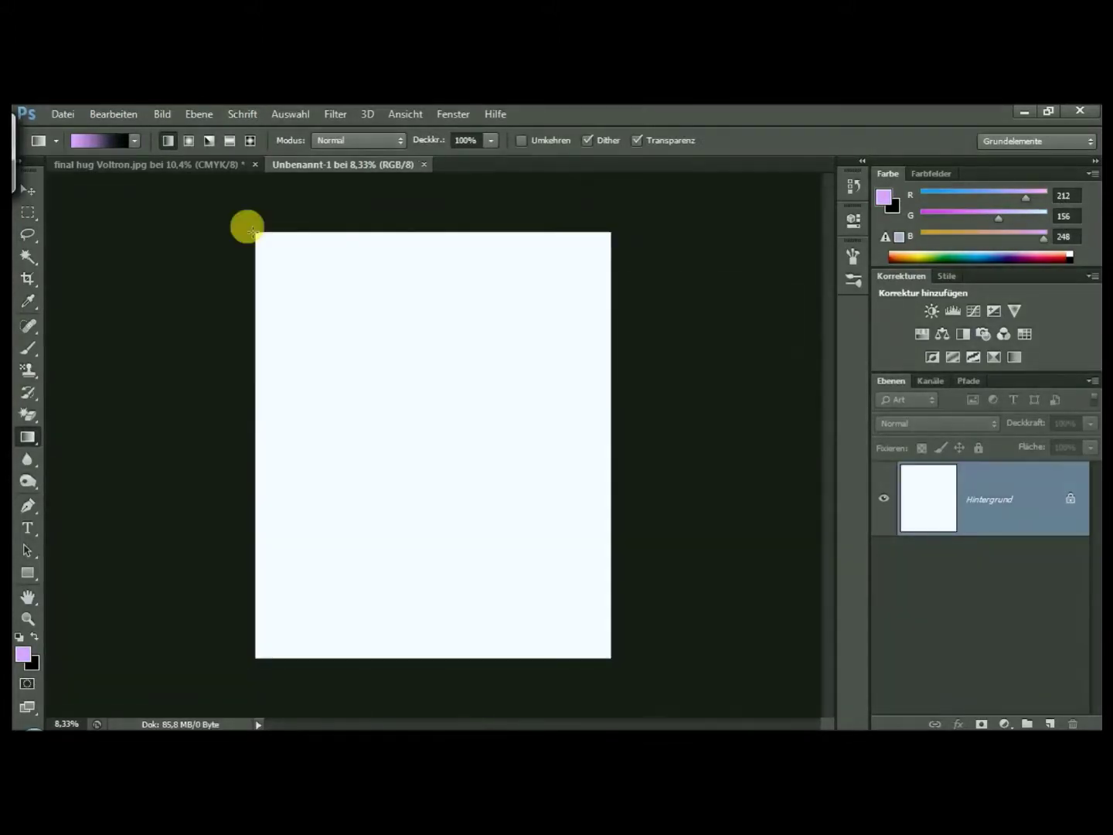
left_click_drag(254, 231, 533, 428)
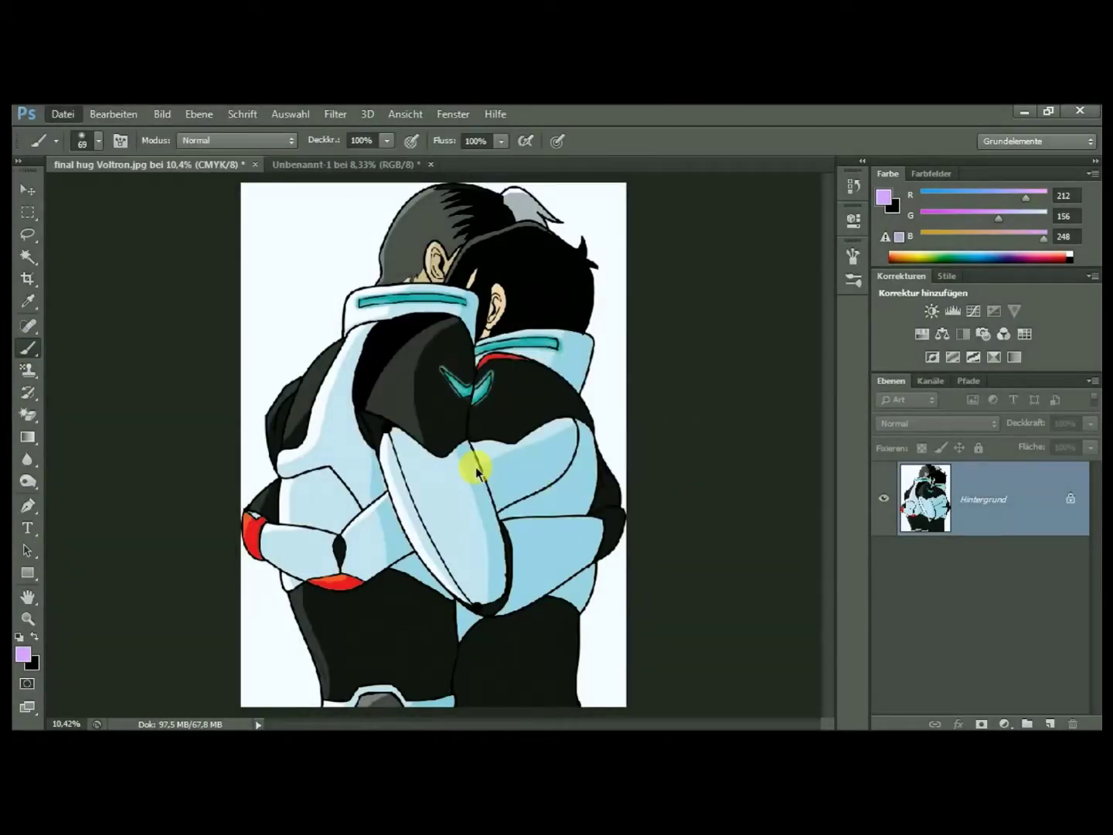
Save a JPEG copy with '01' appended to the name and dismiss the out-of-memory error.
key("End")
type("01")
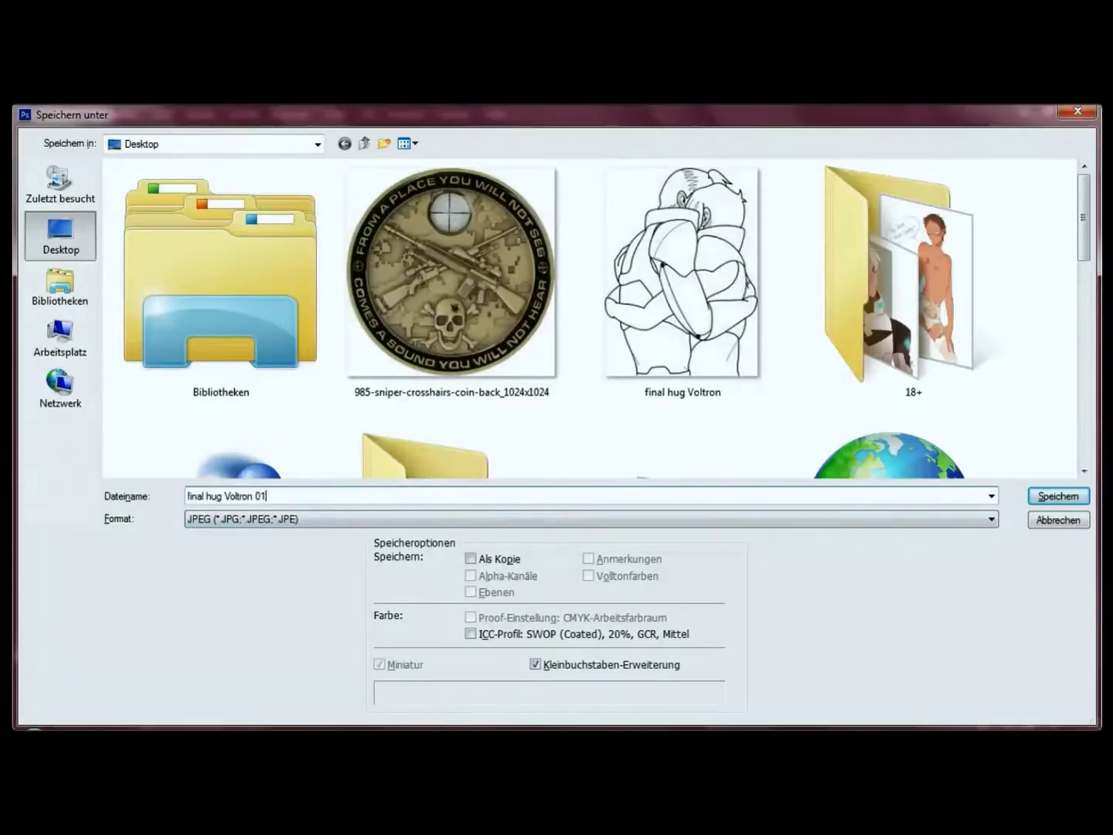
key("Return")
key("Return")
left_click(554, 371)
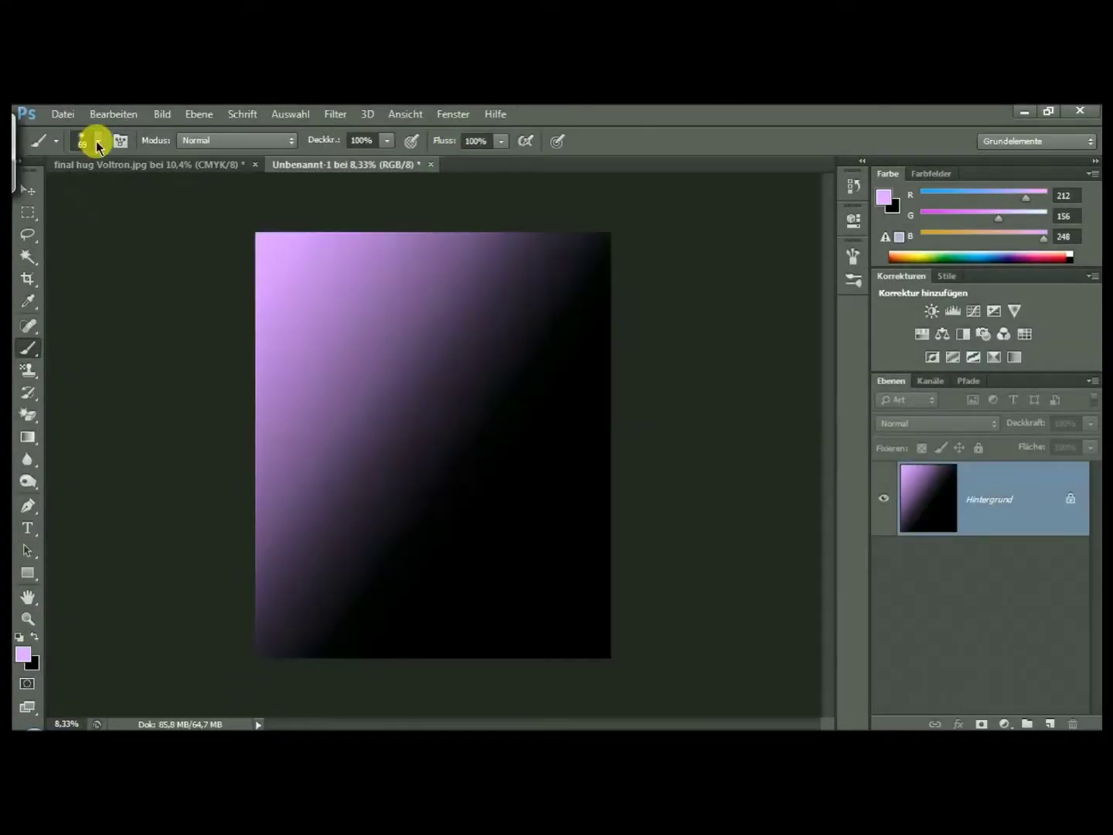
Choose an enlarged star sparkle brush and set the foreground colour to lilac 240/216/255.
left_click(98, 140)
scroll(803, 354, "down", 3)
scroll(804, 354, "down", 5)
left_click(92, 142)
key("Return")
left_click(24, 655)
left_click(342, 396)
key("Return")
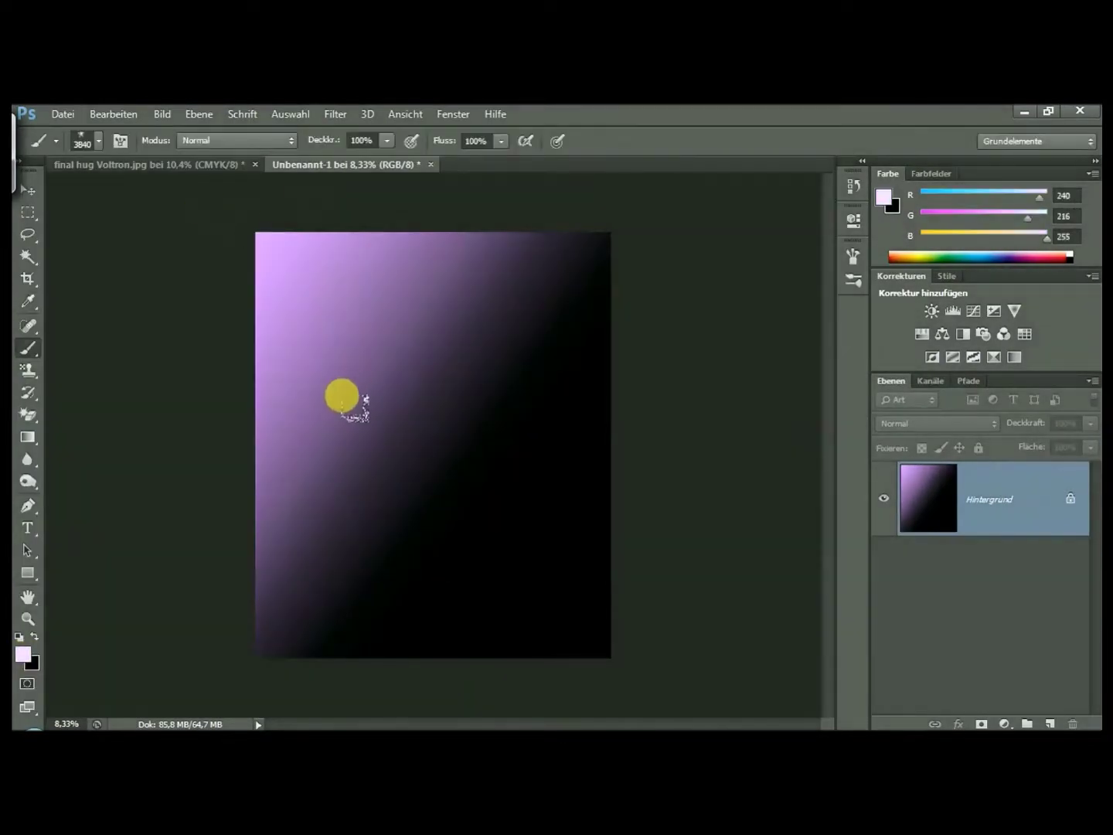
Paint and stamp test sparkle strokes on the gradient, then undo them all.
left_click(99, 140)
key("Return")
left_click_drag(268, 267, 609, 447)
left_click(99, 141)
key("Return")
right_click(385, 465)
key("Return")
left_click(256, 499)
right_click(607, 463)
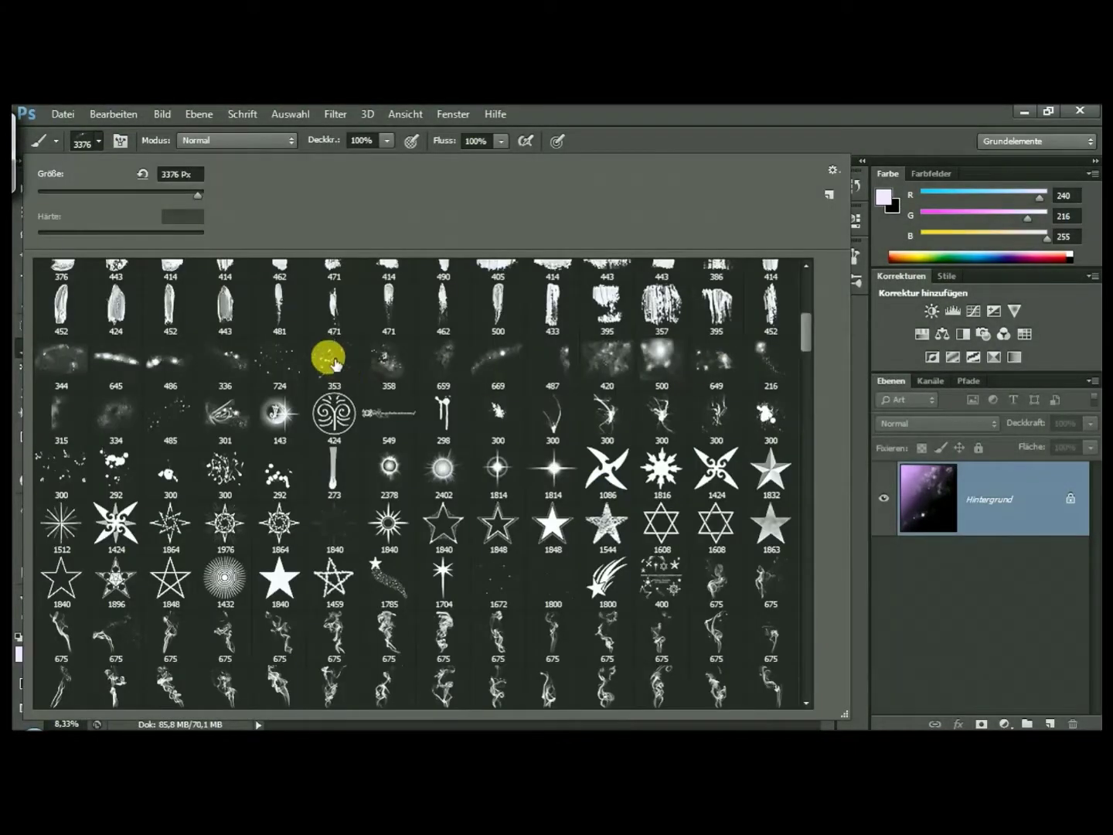
key("Return")
key("ctrl+alt+z")
key("ctrl+alt+z")
left_click(335, 115)
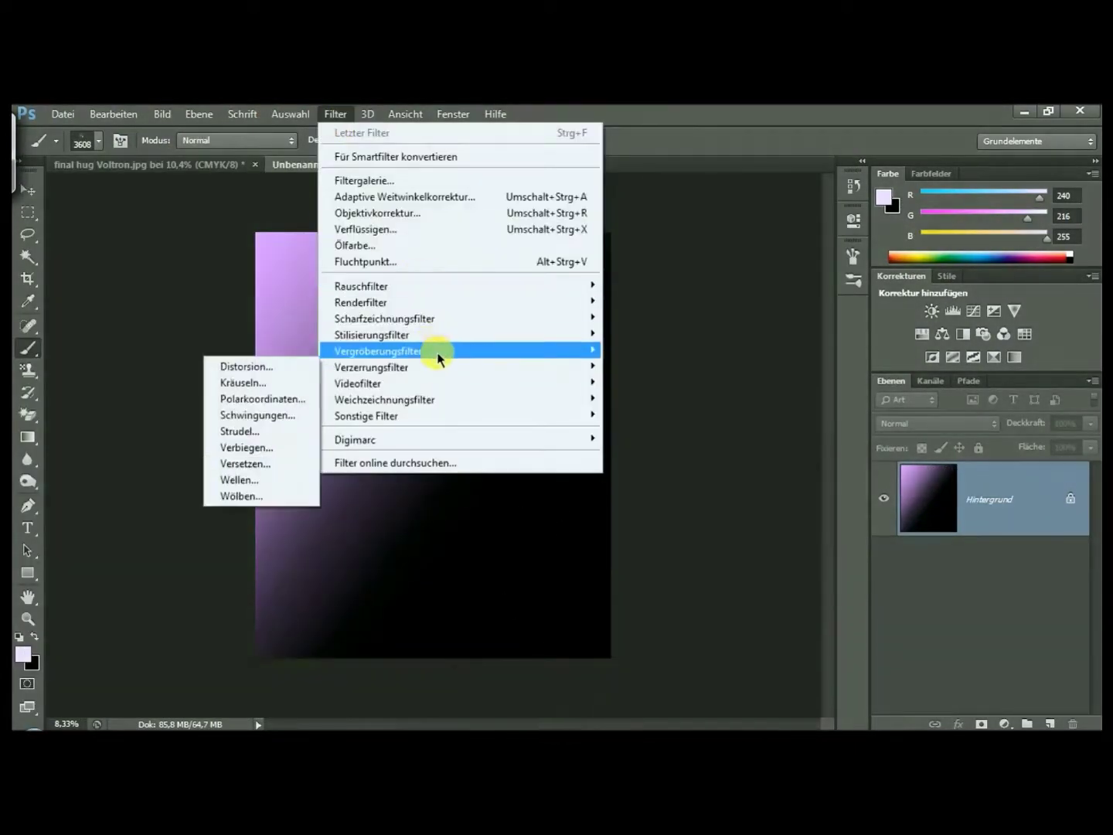
mouse_move(383, 399)
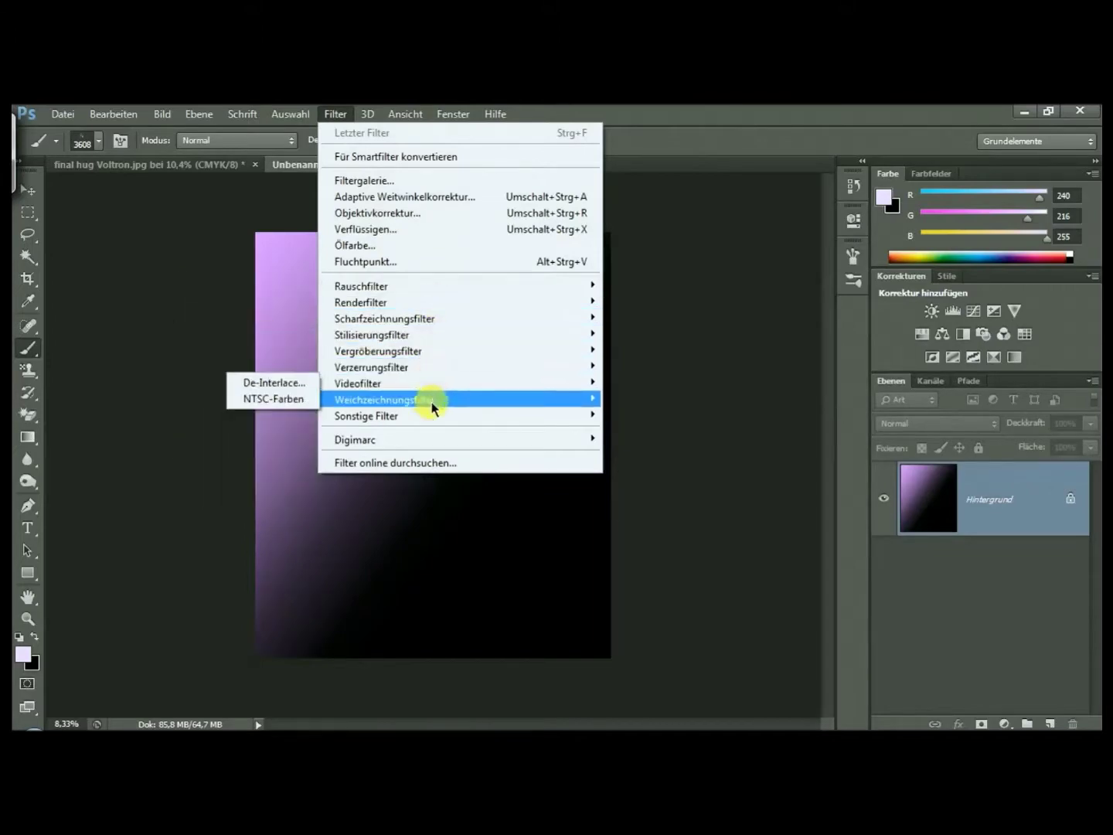
Twirl the gradient with Strudel at 287° and add noise for a starry texture.
left_click(280, 433)
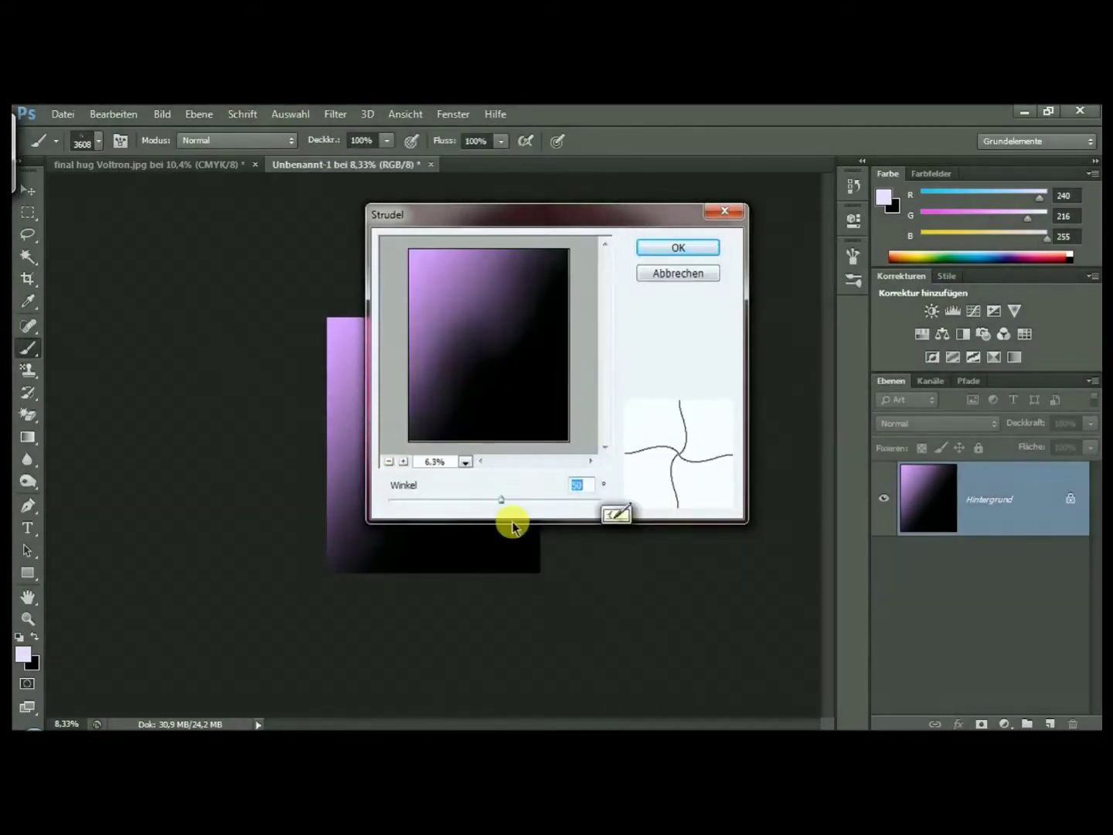
left_click(678, 249)
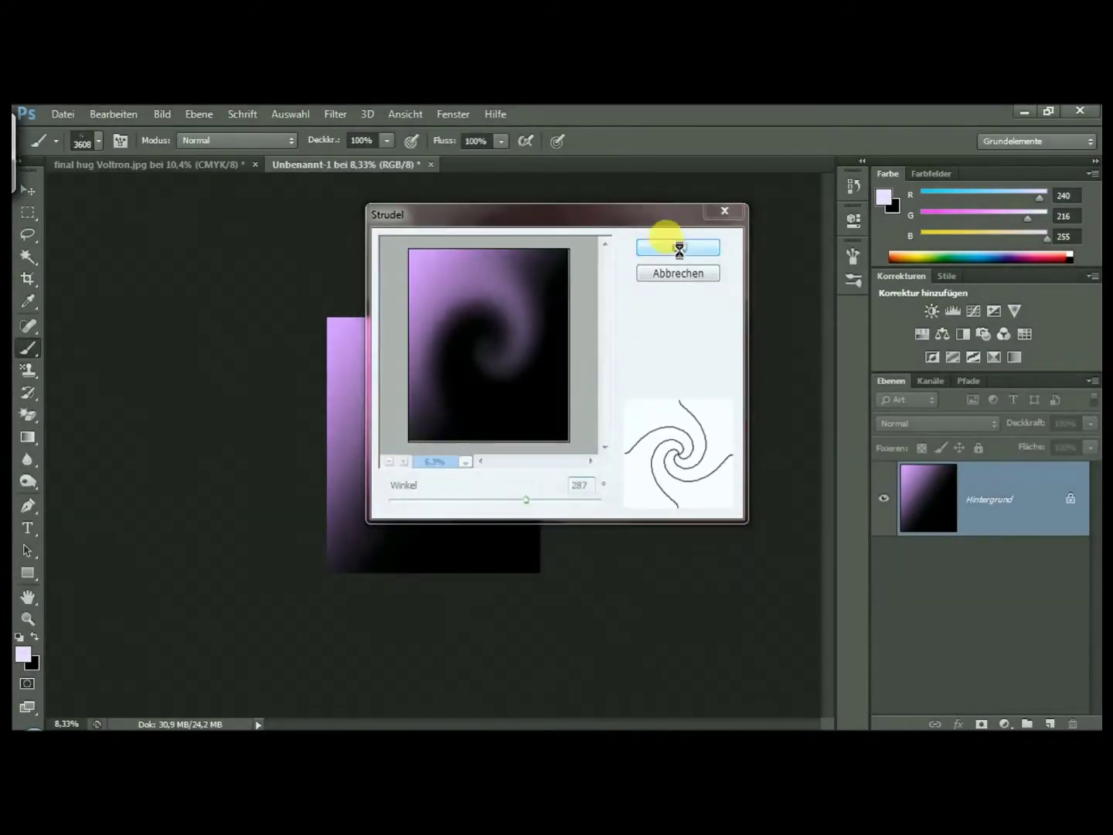
left_click(335, 114)
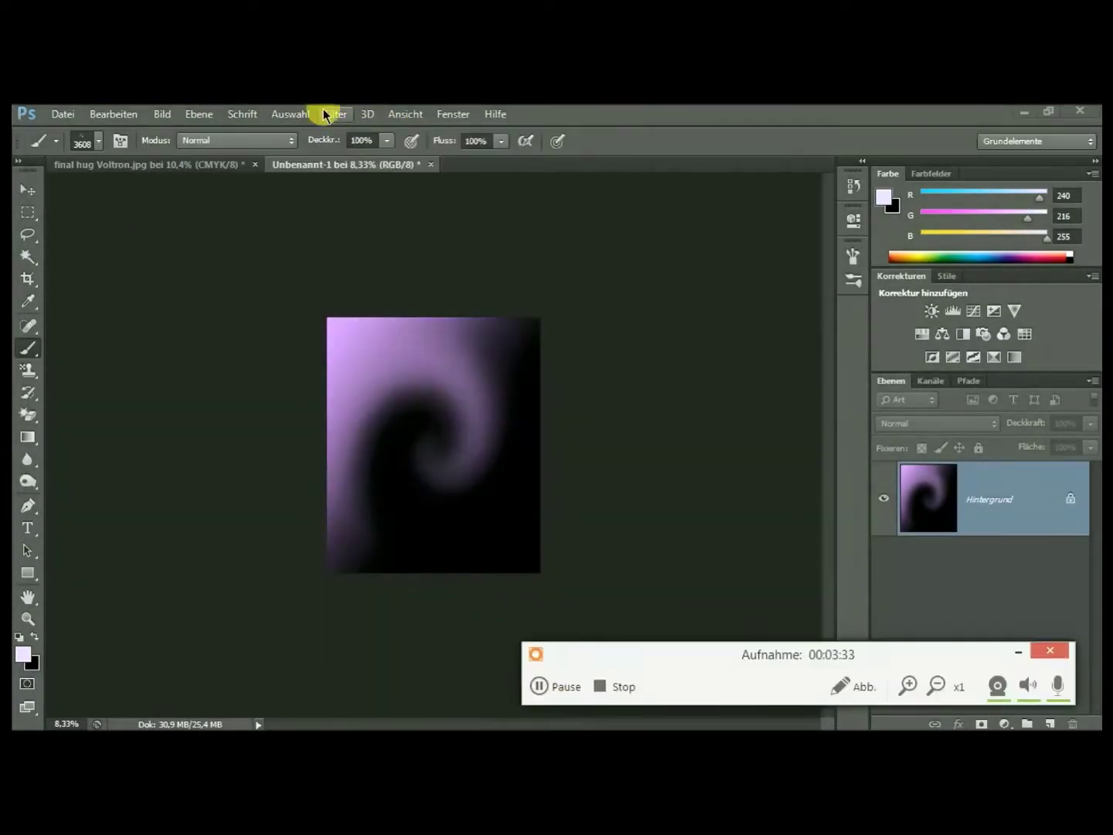
left_click(337, 114)
left_click(273, 317)
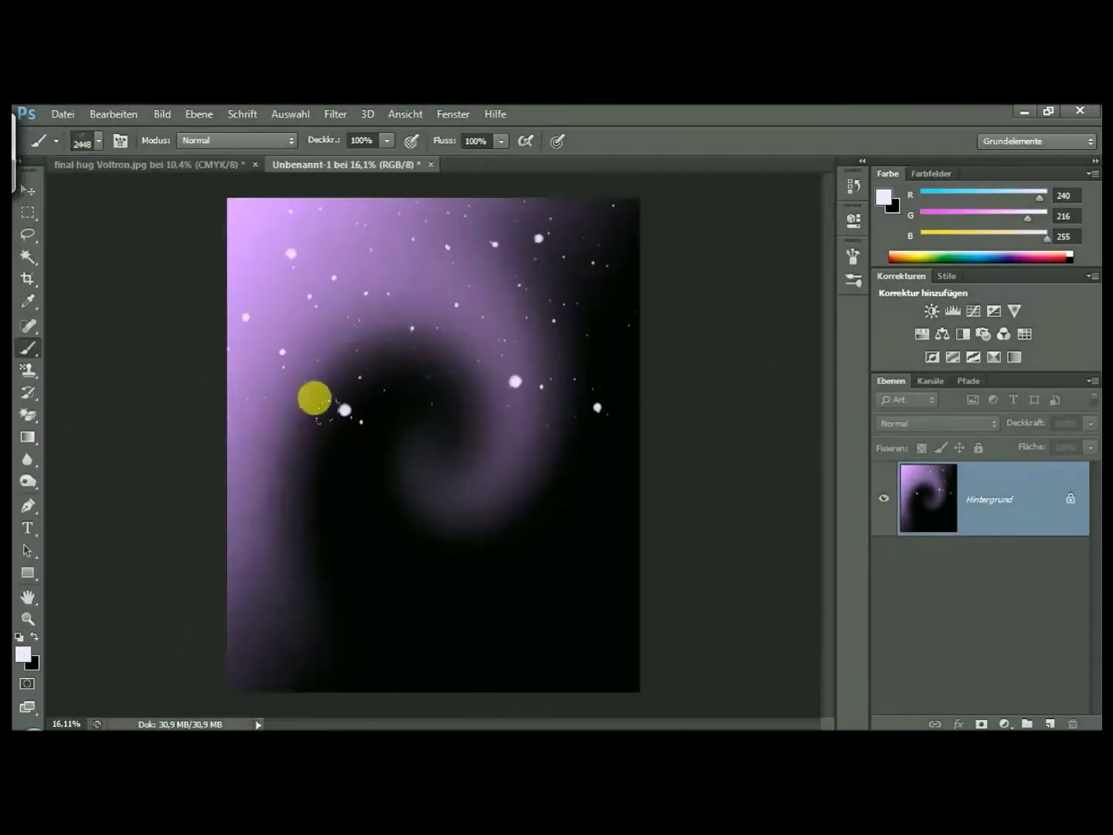
Stamp sparkle clusters across the swirl, including one in the lower left.
left_click(198, 452)
right_click(164, 227)
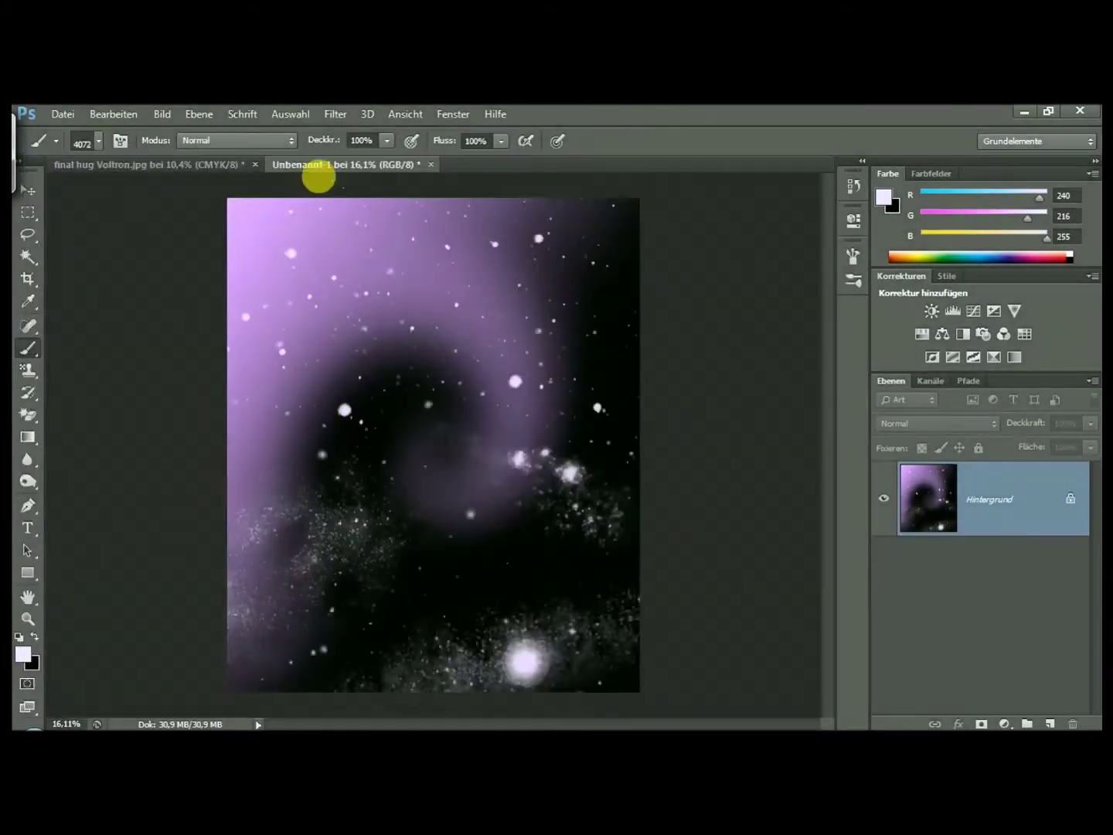
left_click(335, 114)
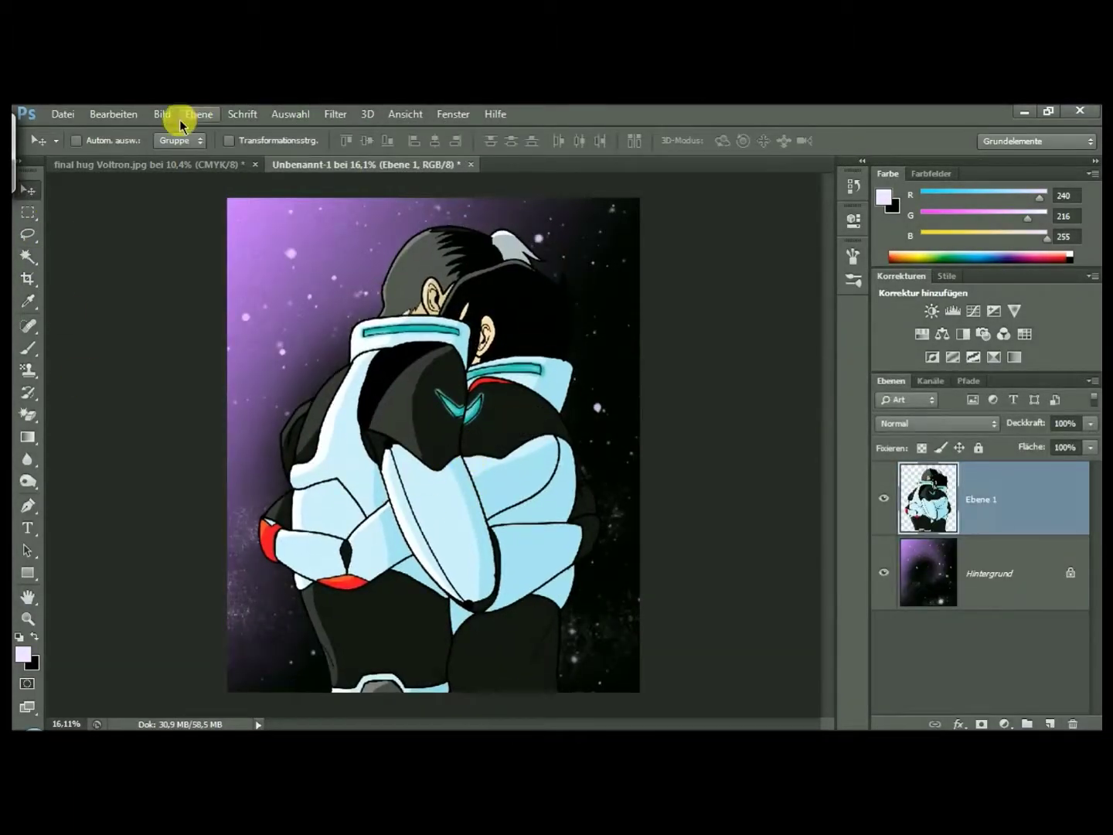
Colour-balance the composited figures with Farbbalance values -23, -51, 0.
left_click(172, 115)
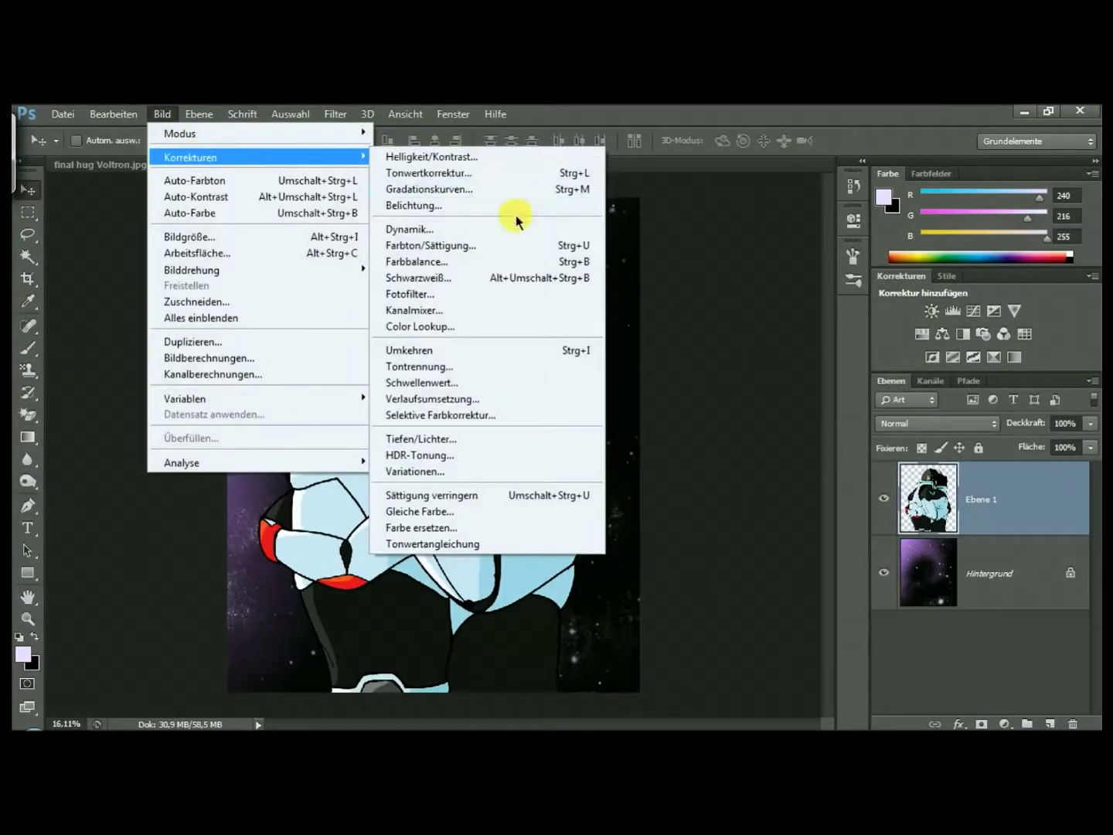
left_click(417, 261)
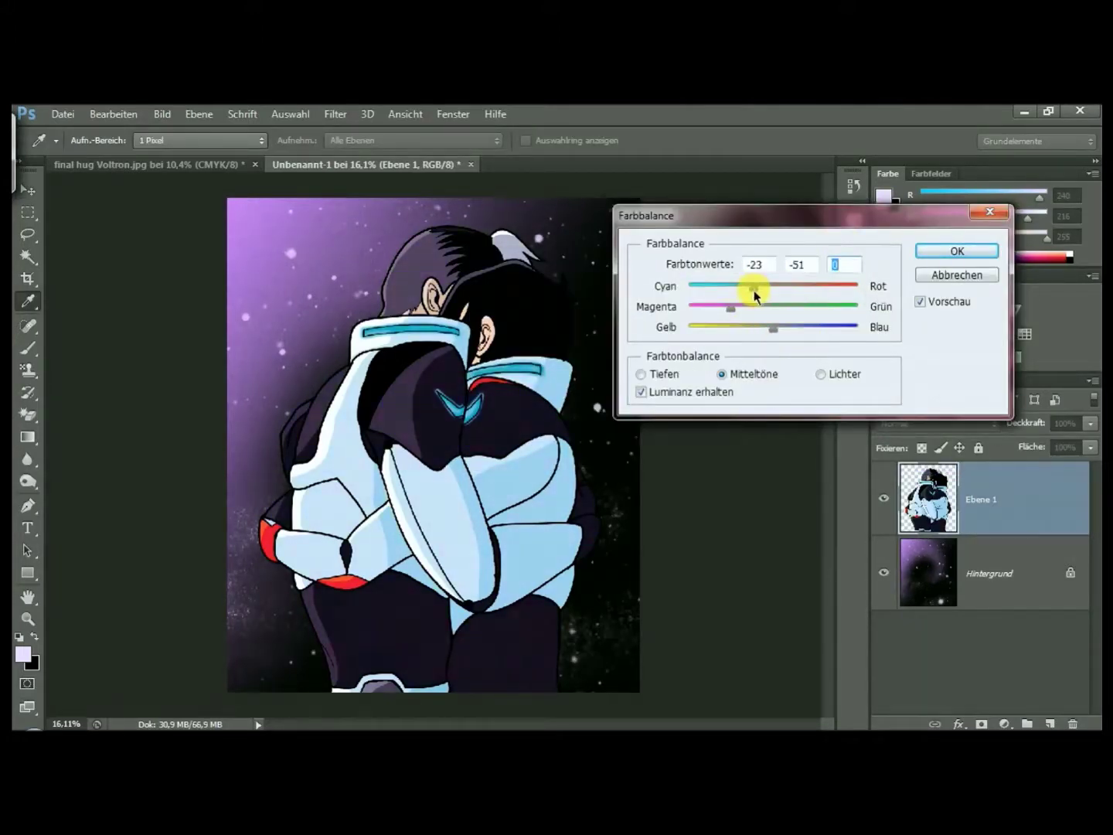
key("Return")
left_click(334, 114)
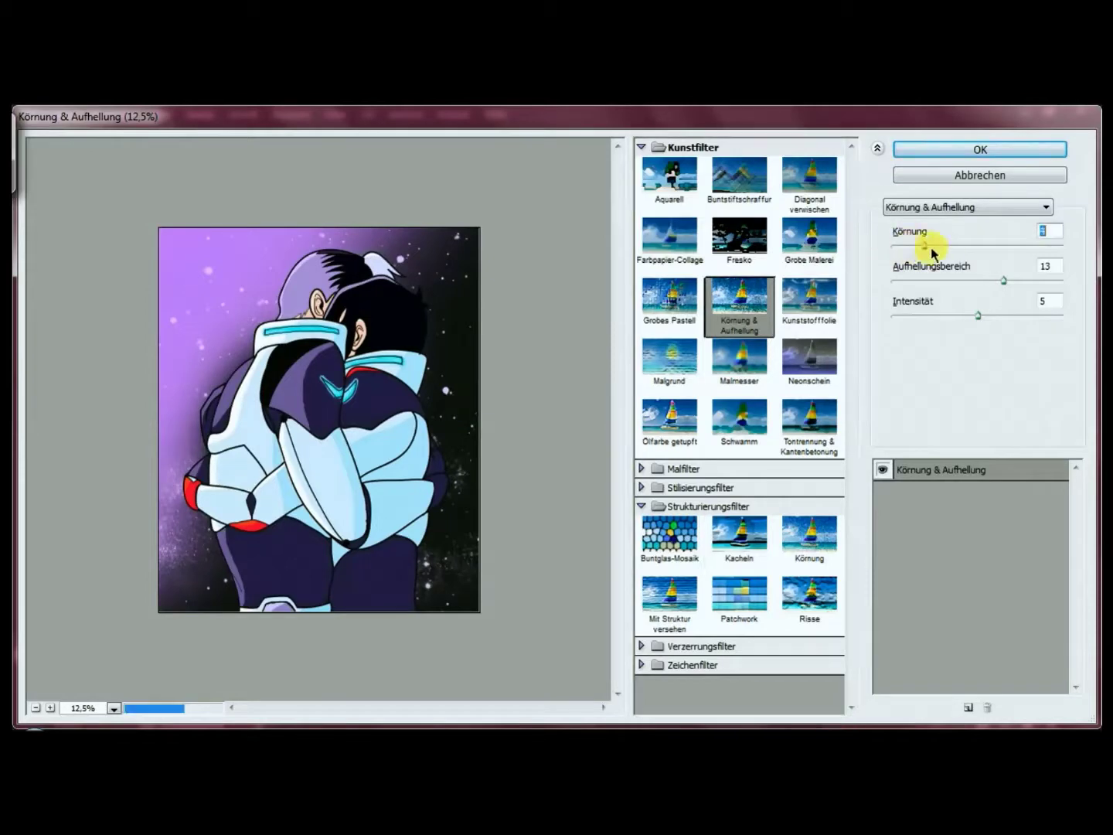
Preview Körnung with grain 7 and highlight 1, then Neonschein and Buntglas-Mosaik.
left_click_drag(914, 247, 952, 247)
mouse_move(977, 315)
left_mouse_down()
mouse_move(1012, 315)
mouse_move(900, 282)
left_mouse_up()
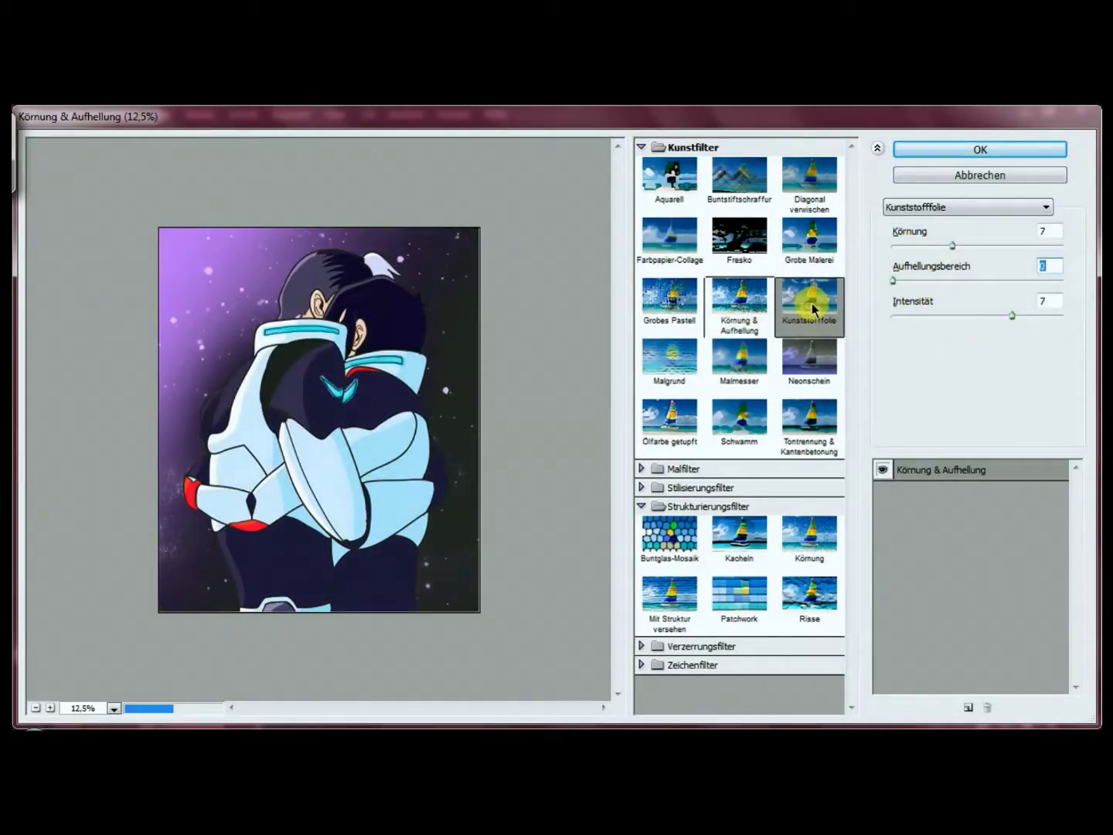
key("Right")
key("Right")
key("Right")
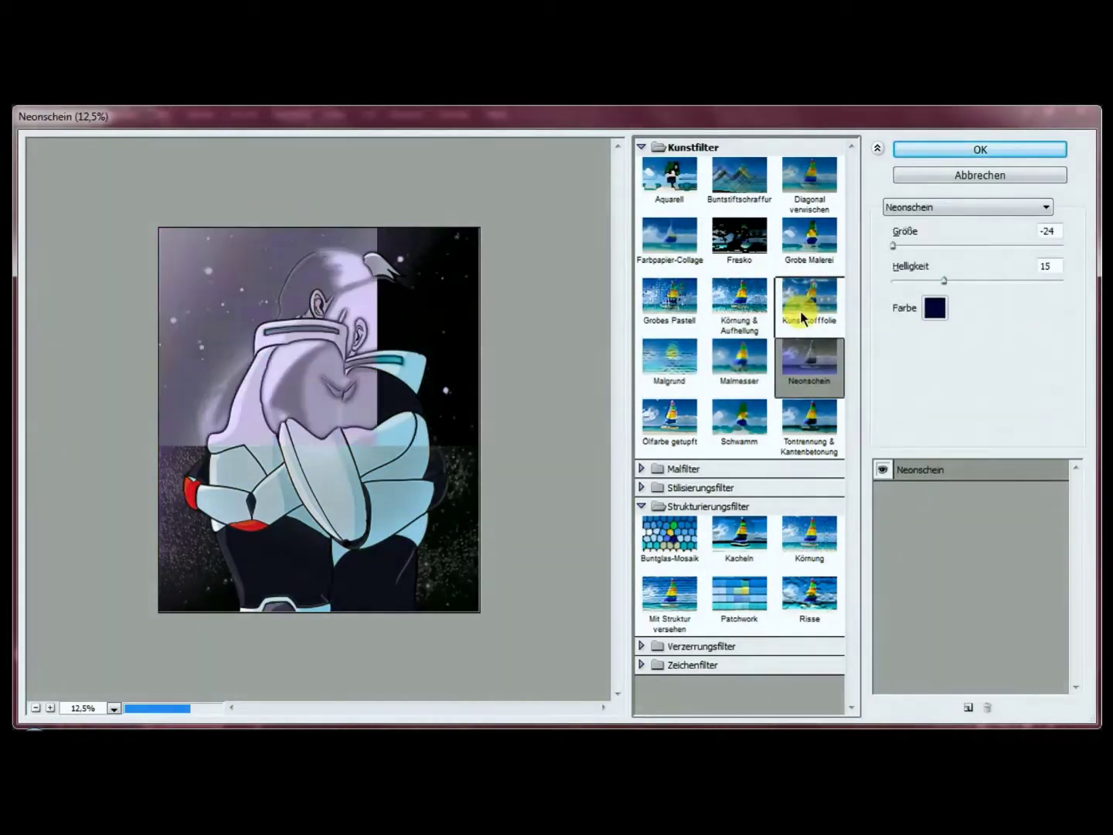
key("Right")
key("Right")
key("Right")
key("Right")
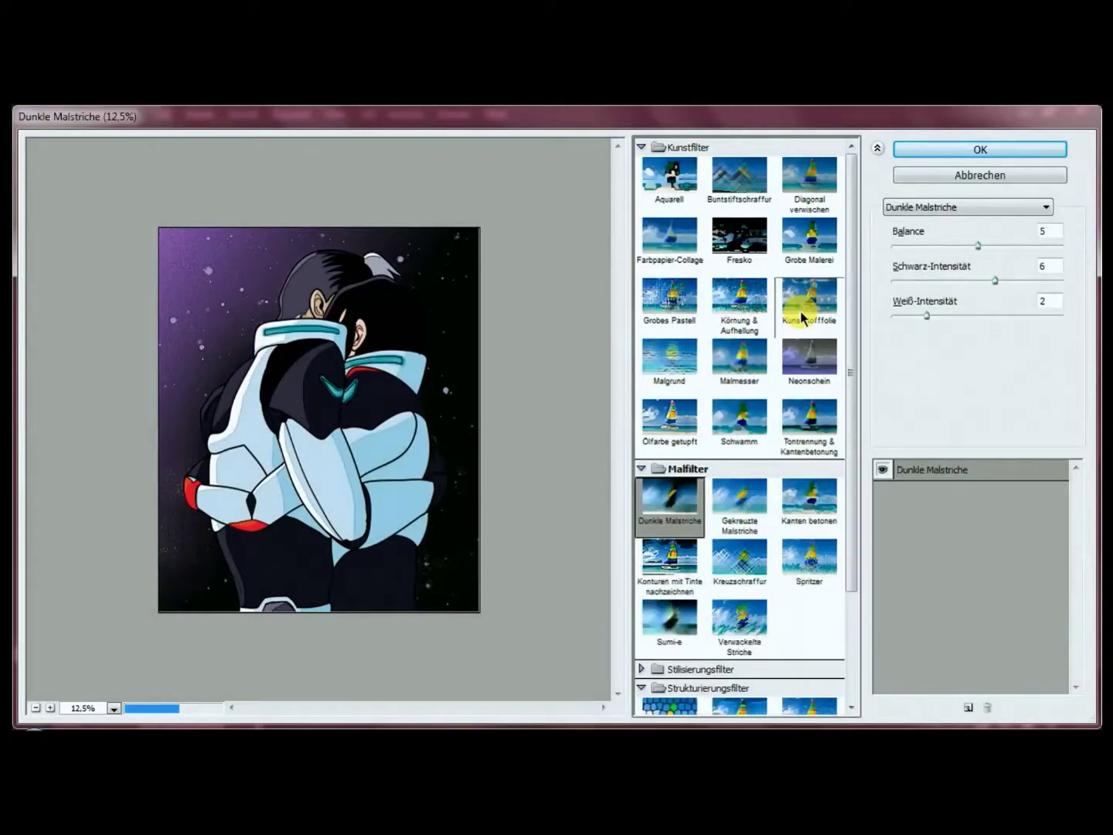
scroll(738, 530, "down", 3)
left_click(738, 530)
left_click(670, 641)
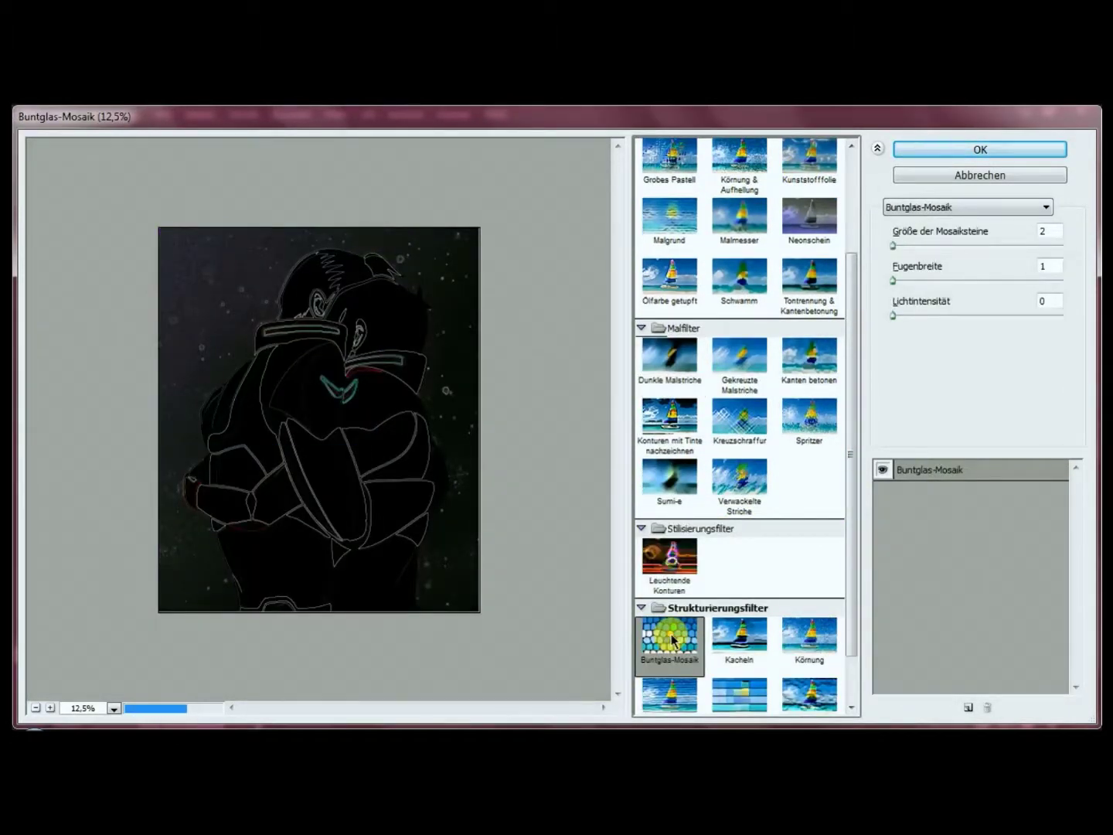
Preview Kacheln, Aquarell and Grobes Pastell, then stamp a sparkle signature near the bottom.
left_click(738, 653)
left_click(808, 658)
scroll(658, 192, "up", 3)
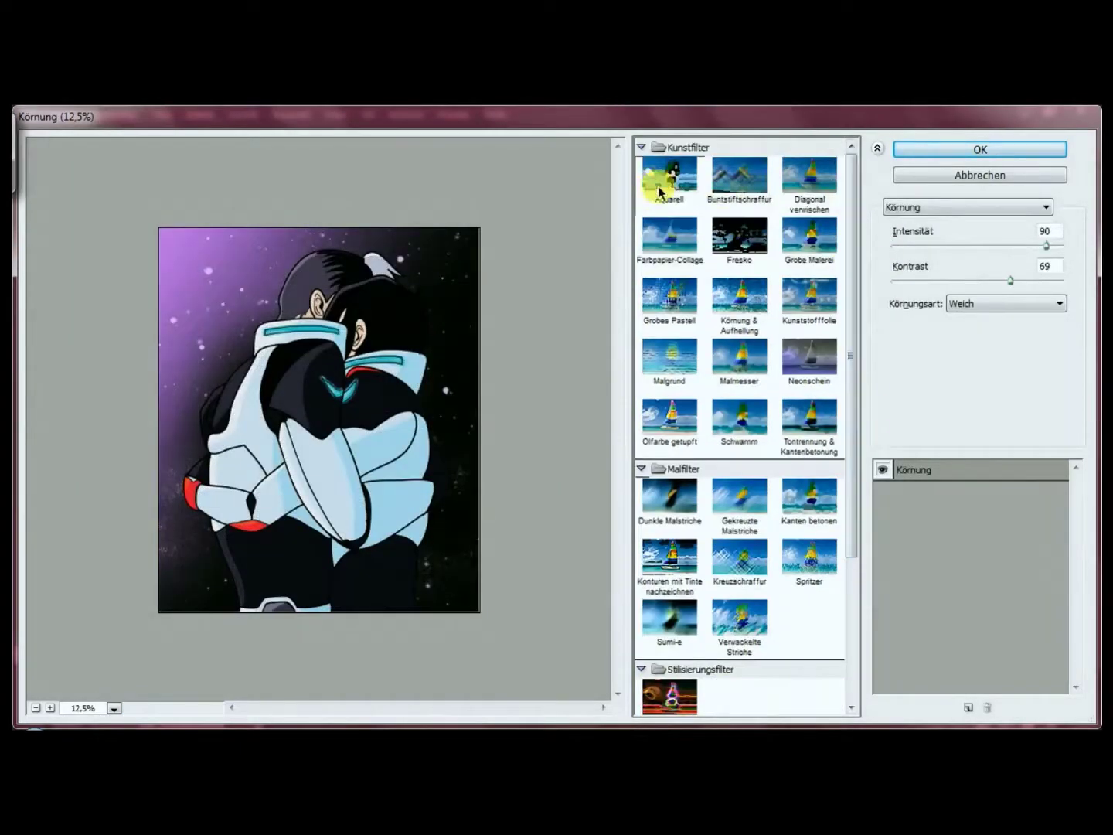
left_click(657, 191)
left_click(665, 297)
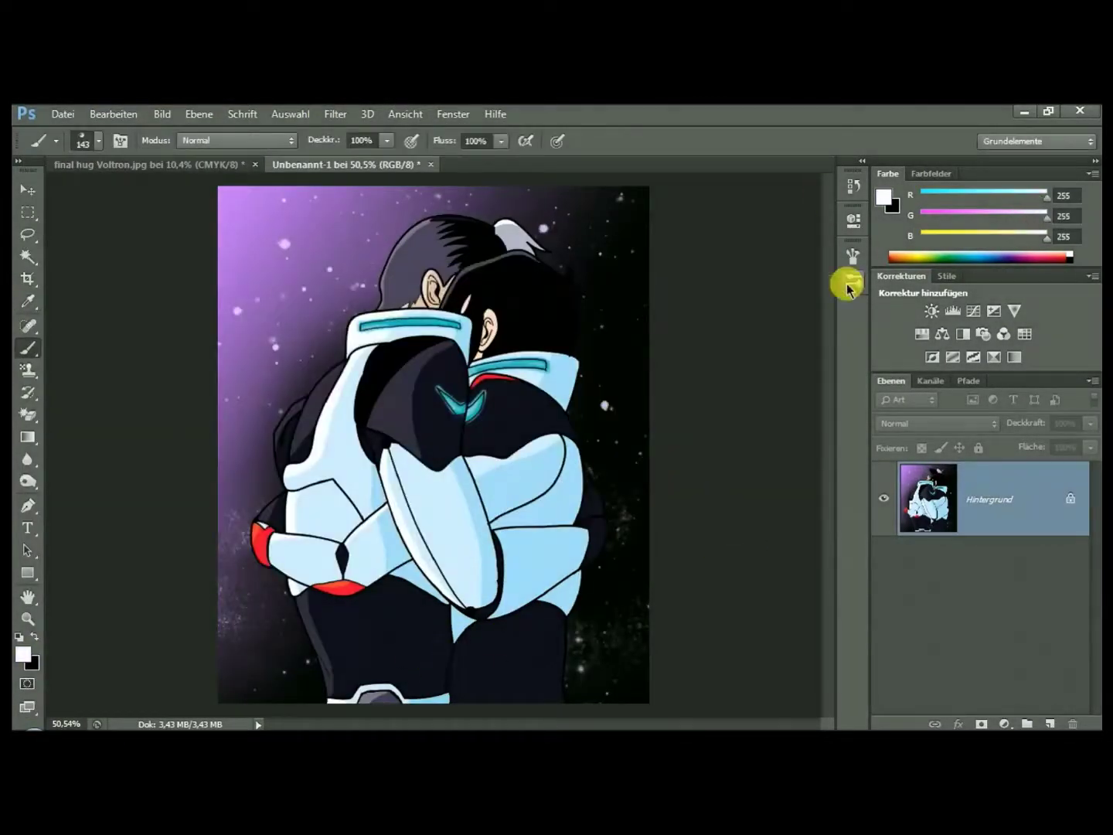
left_click(847, 288)
left_click(473, 670)
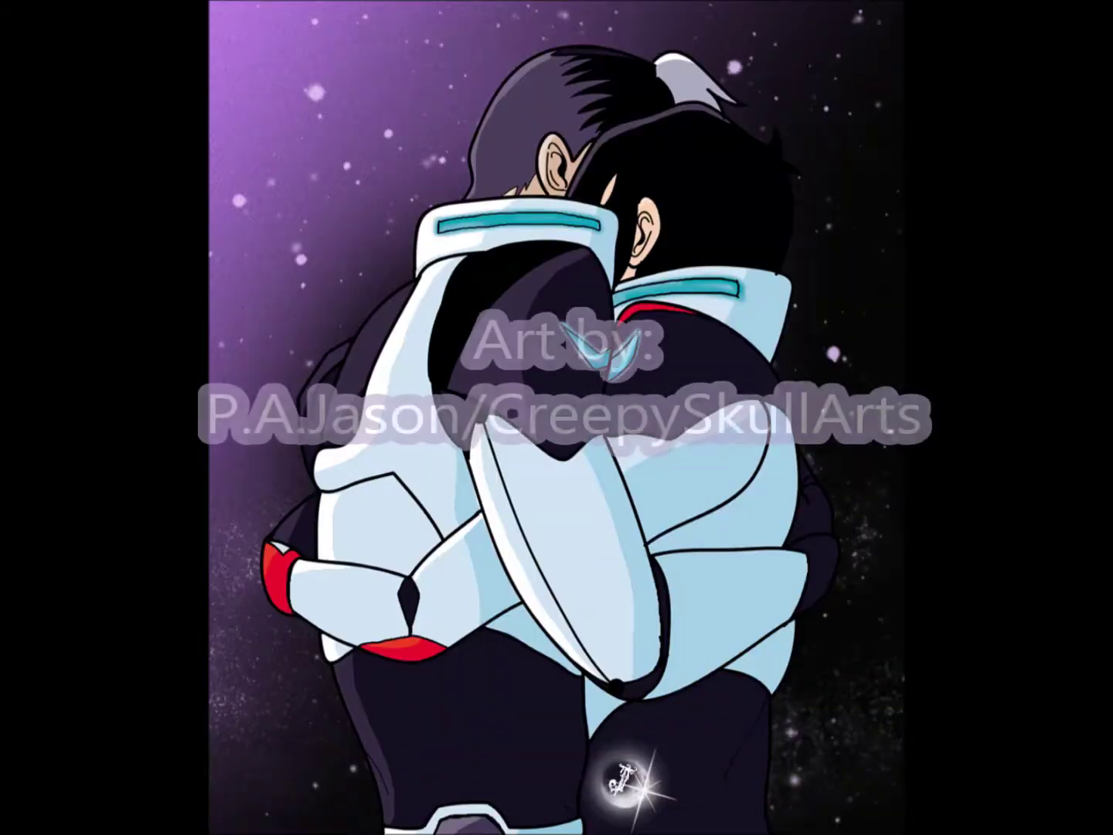